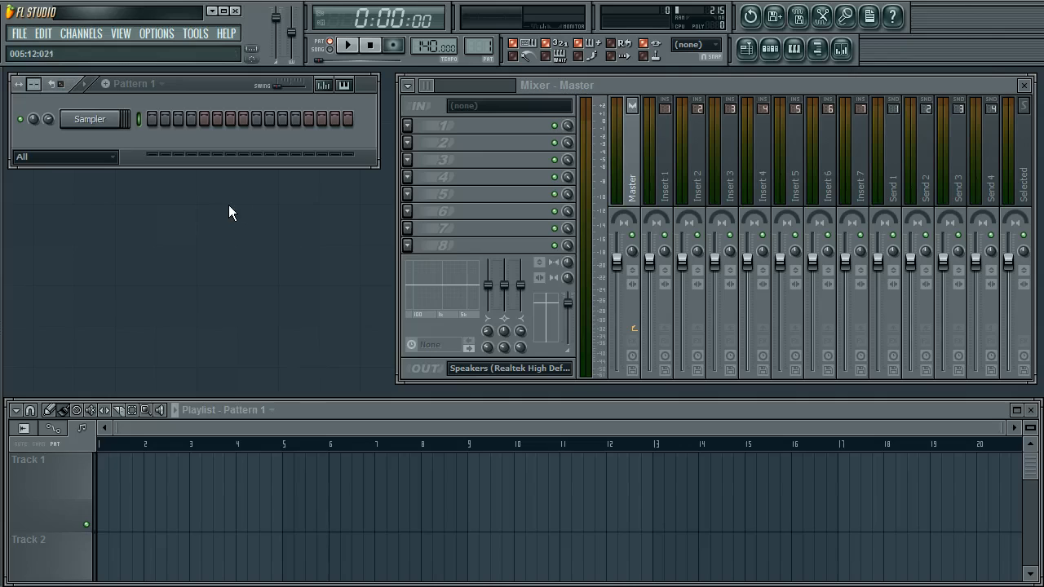
Open the Sampler channel's settings window to inspect it, then close it
left_click(110, 122)
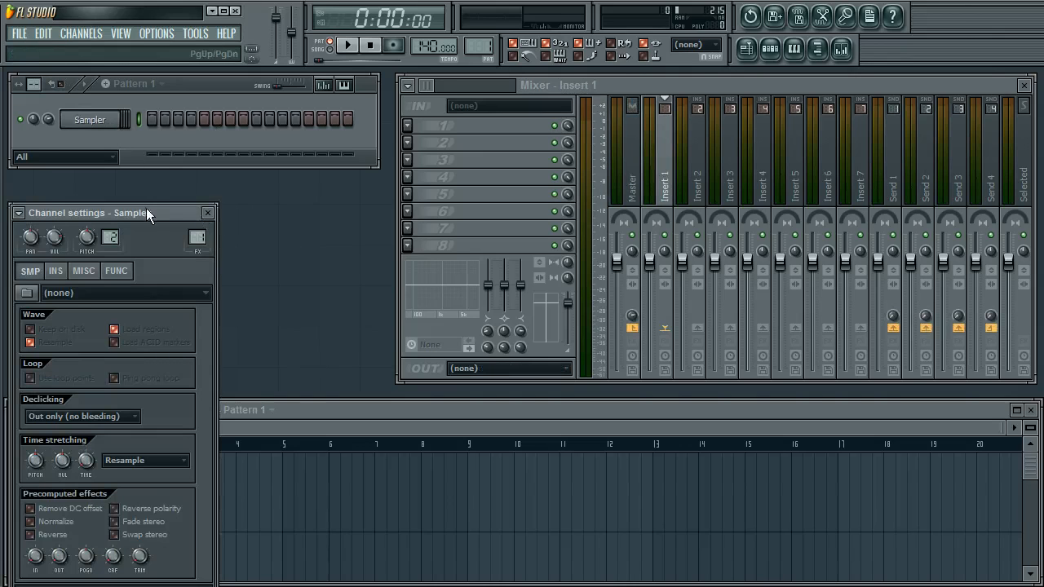
left_click_drag(146, 208, 147, 144)
left_click(260, 215)
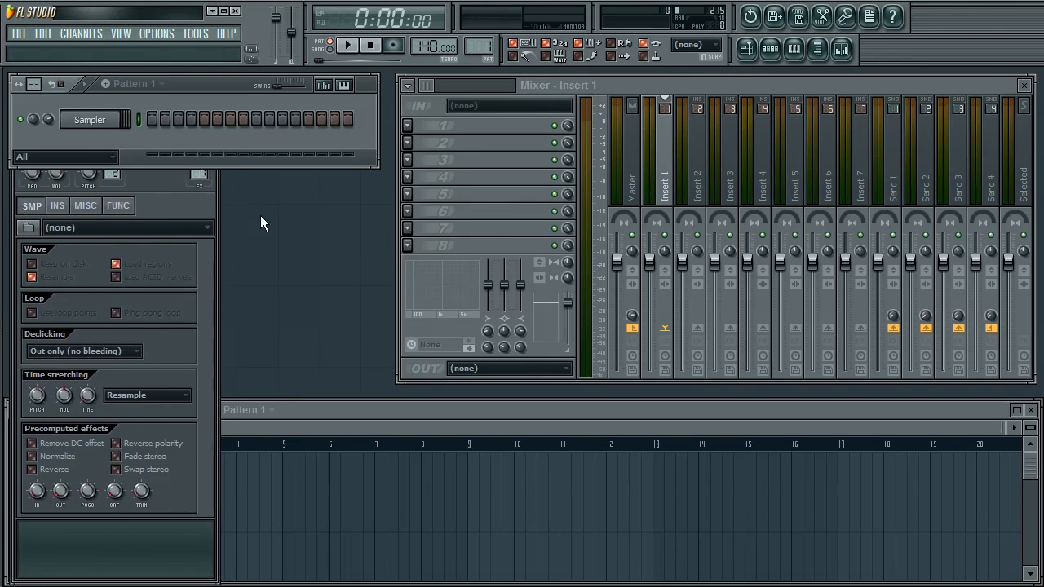
left_click(194, 197)
left_click(210, 147)
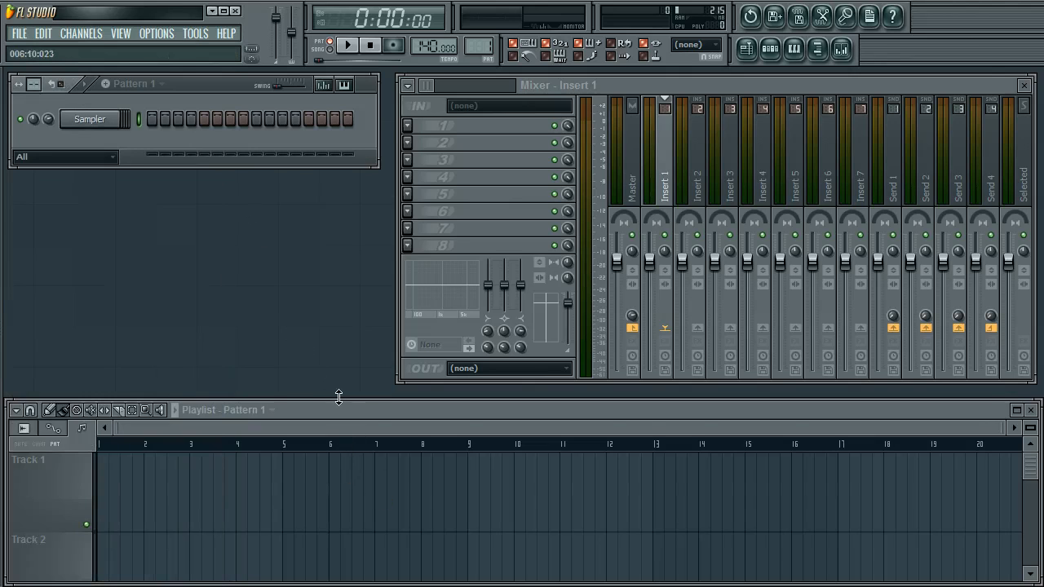
Replace the Sampler channel with a 3x Osc instrument
left_click_drag(338, 397, 386, 403)
right_click(94, 121)
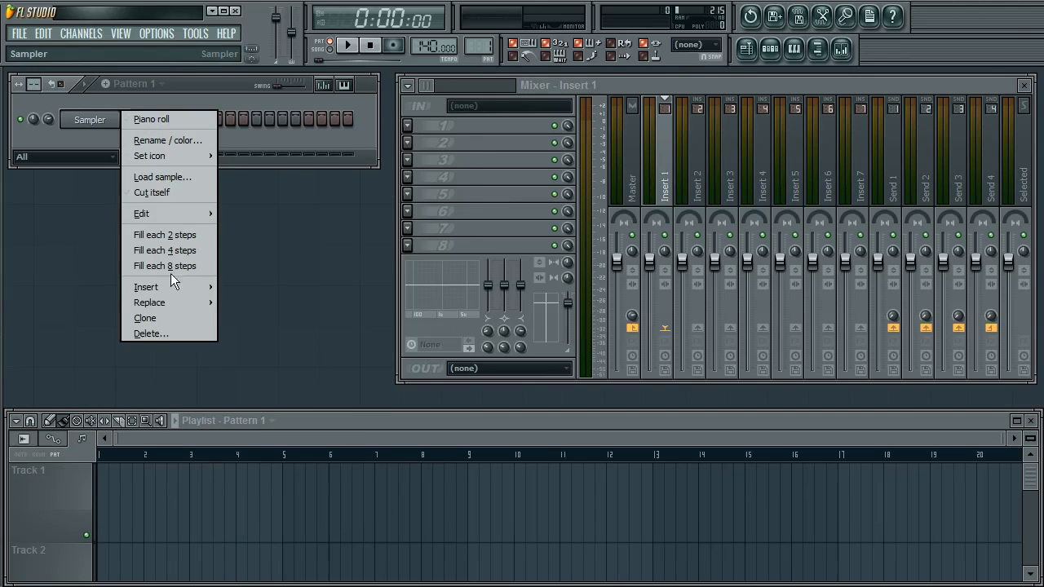
mouse_move(153, 286)
left_click(234, 71)
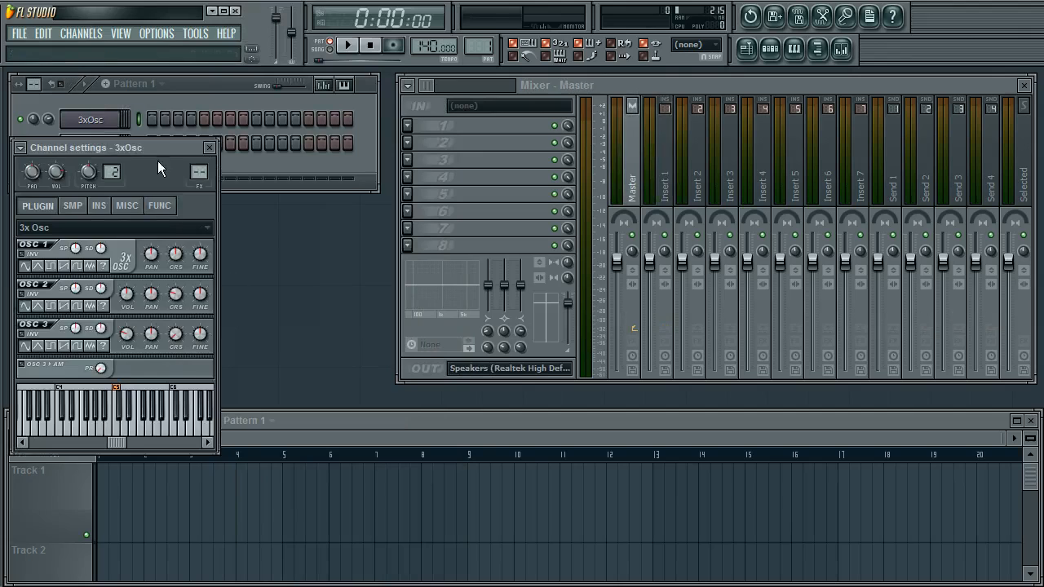
Set oscillator 1's waveform shape to noise in the 3x Osc channel settings, then close the window
left_click_drag(158, 147, 225, 192)
right_click(98, 146)
key("d")
key("Return")
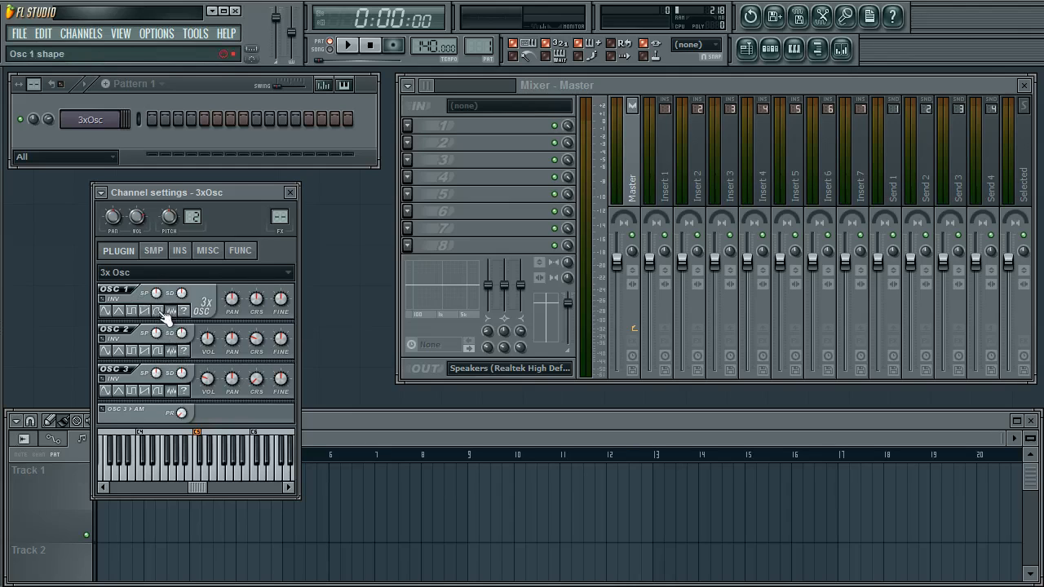
left_click(289, 193)
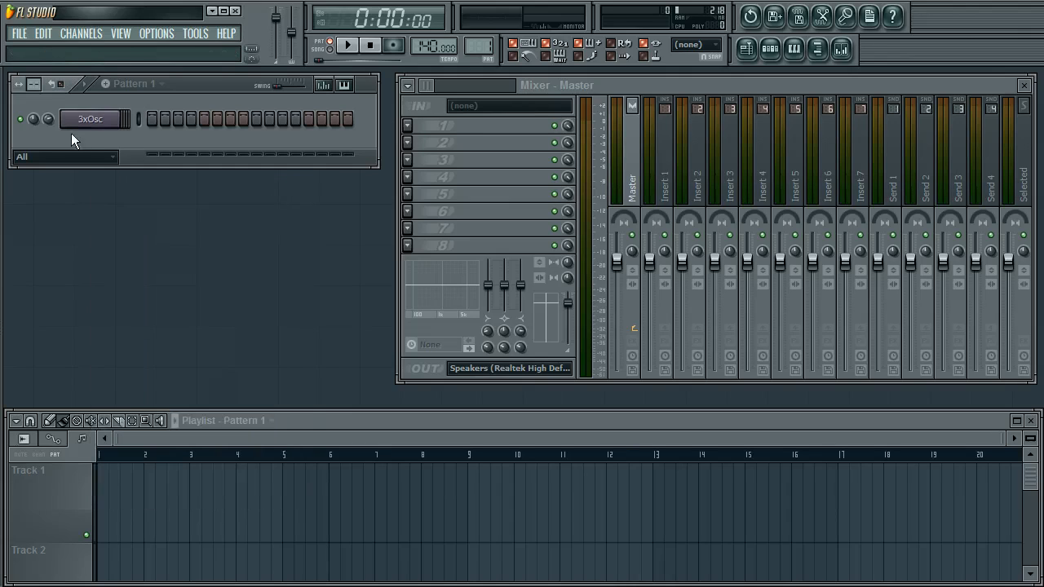
Rename the 3x Osc channel as noise
right_click(98, 124)
type("r")
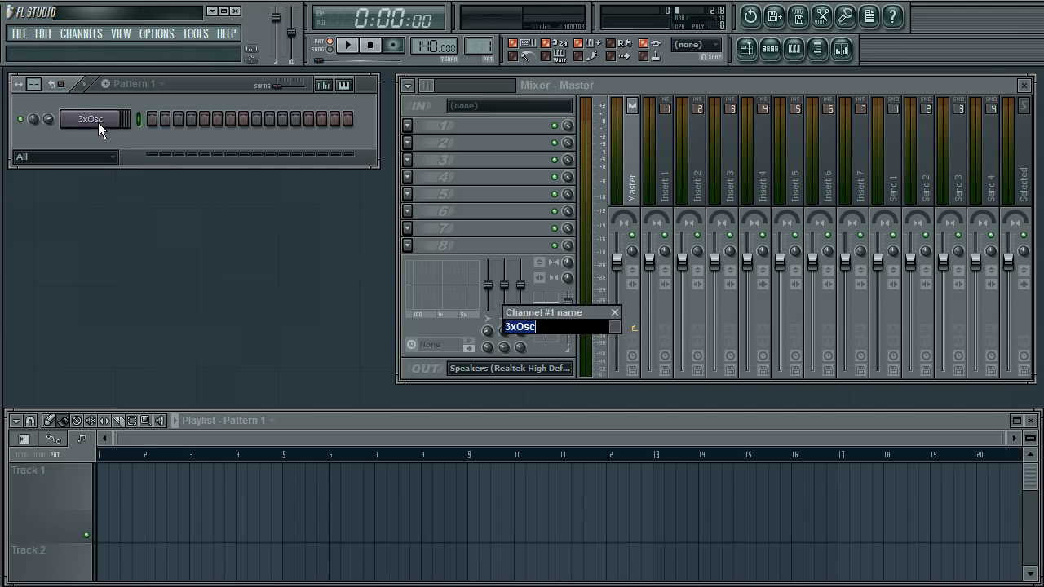
type("noise")
key("Return")
Link the noise channel to a new mixer insert and move that insert to the first slot
left_click(104, 130)
left_click_drag(219, 195, 295, 200)
key("ctrl+l")
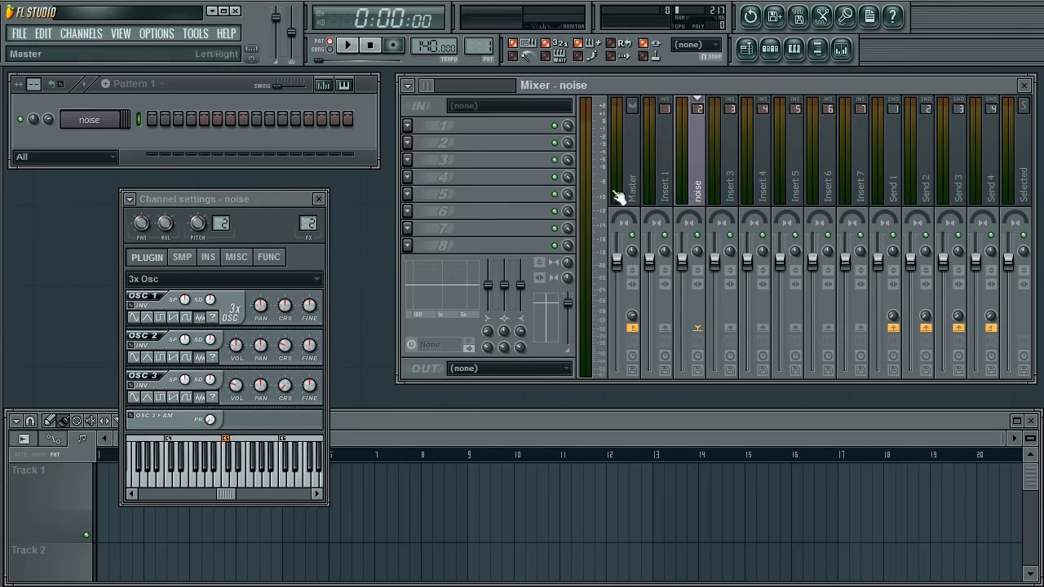
key("alt+Left")
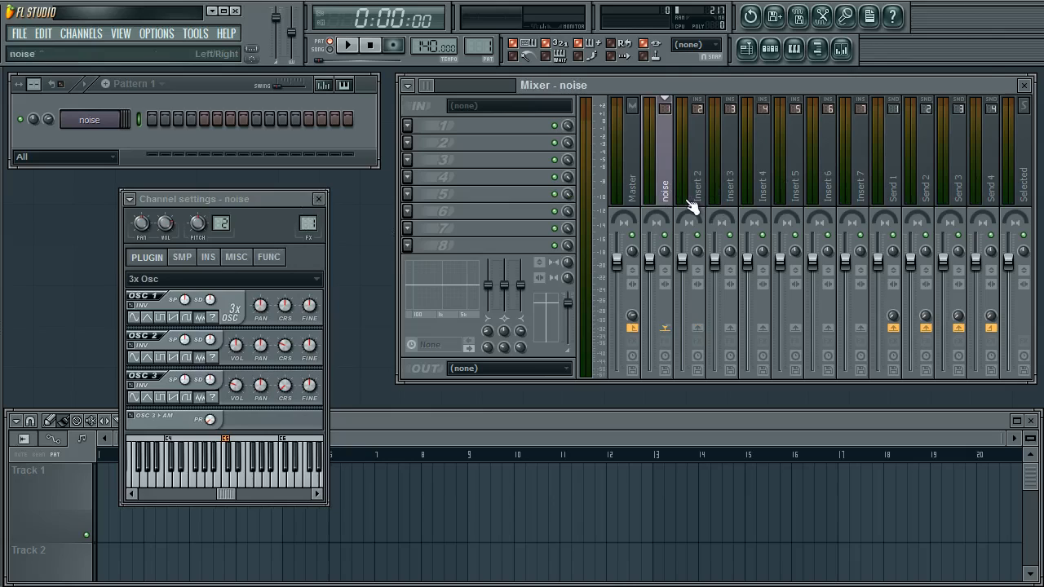
left_click(320, 200)
Place Pattern 1 at the start of Track 1 in the playlist
left_click(202, 520)
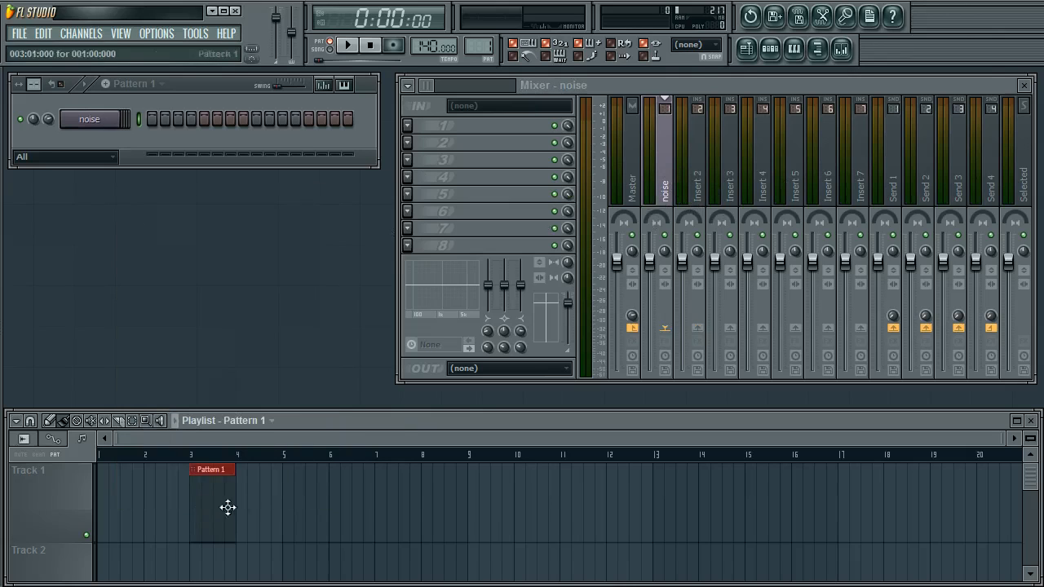
left_click_drag(227, 506, 133, 497)
Open the noise channel's piano roll and draw a C5 note about four bars long
right_click(121, 112)
left_click(152, 124)
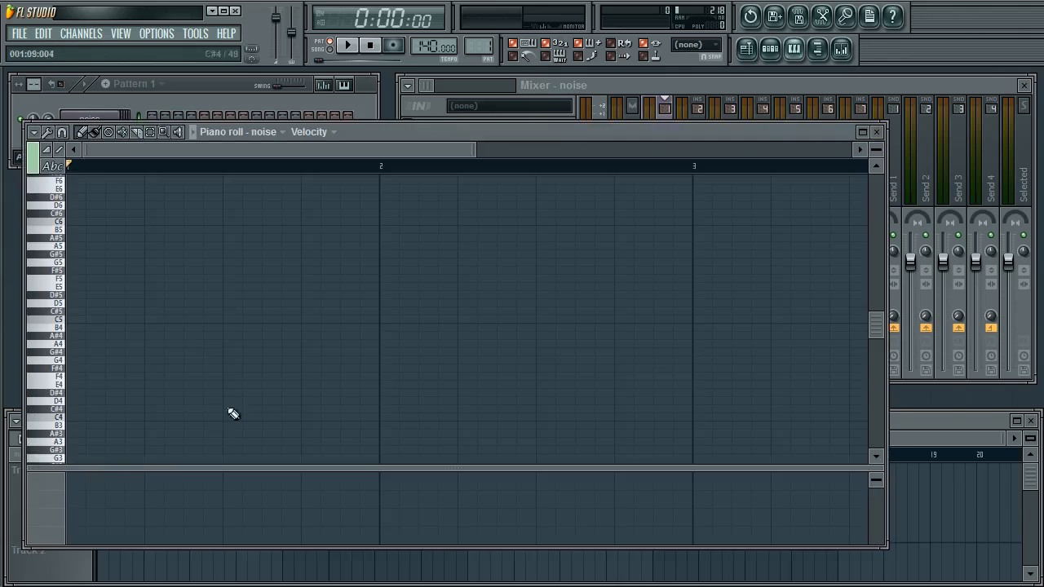
left_click(125, 314)
scroll(291, 431, "down", 4)
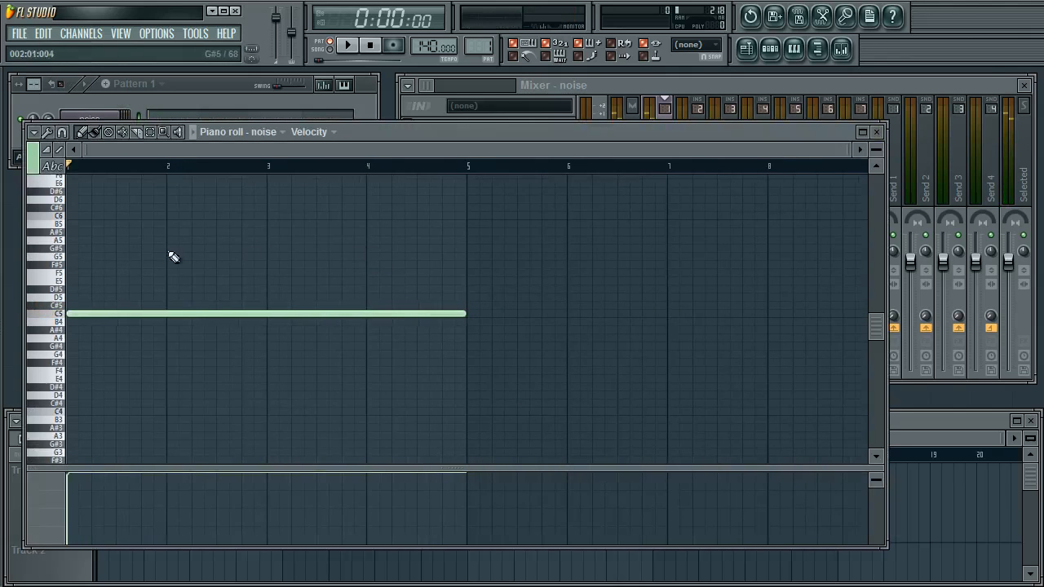
left_click(878, 134)
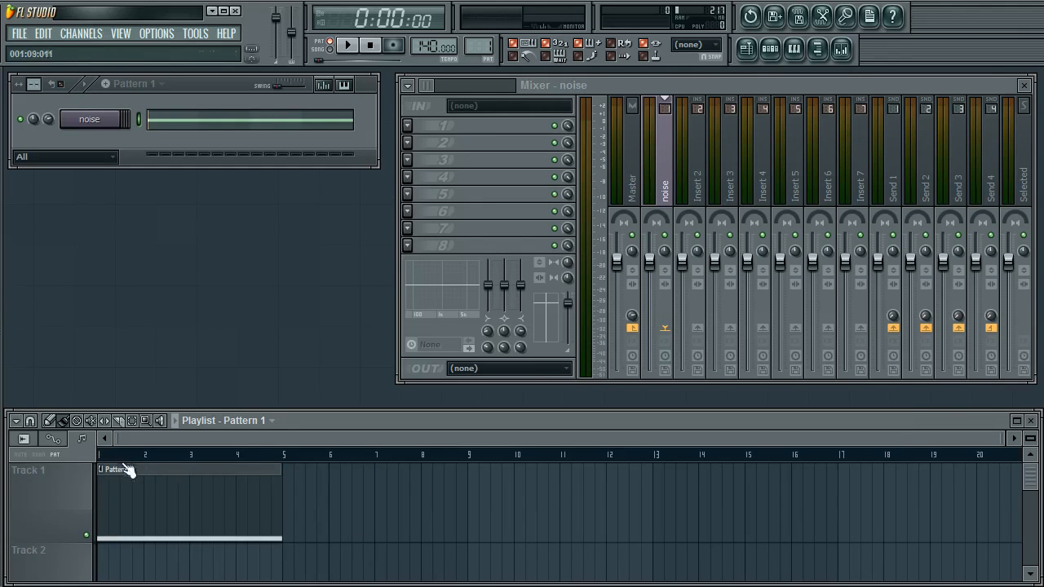
Play the song to preview the noise note, then stop playback
left_click(89, 119)
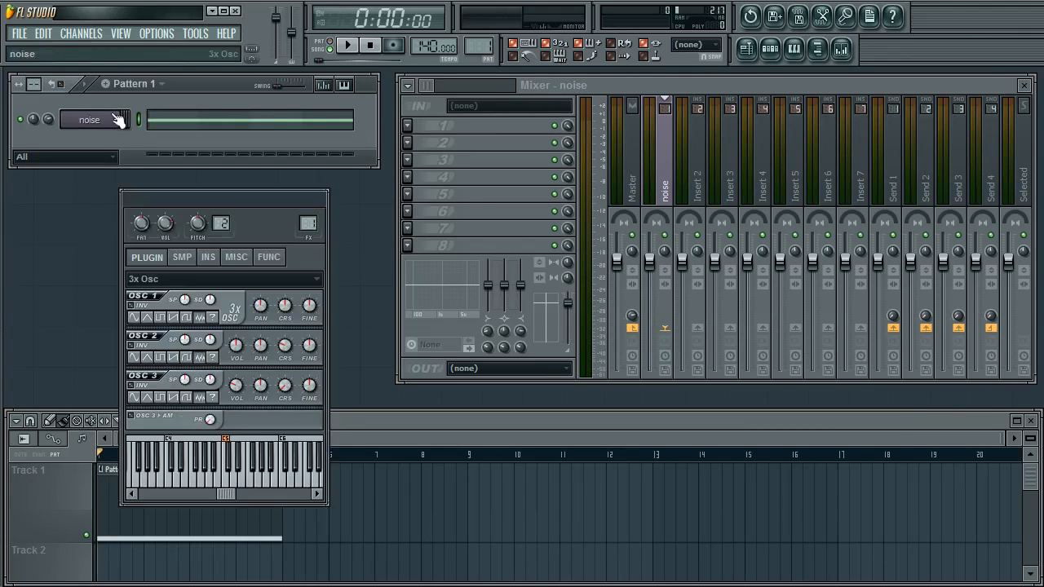
left_click_drag(254, 201, 306, 189)
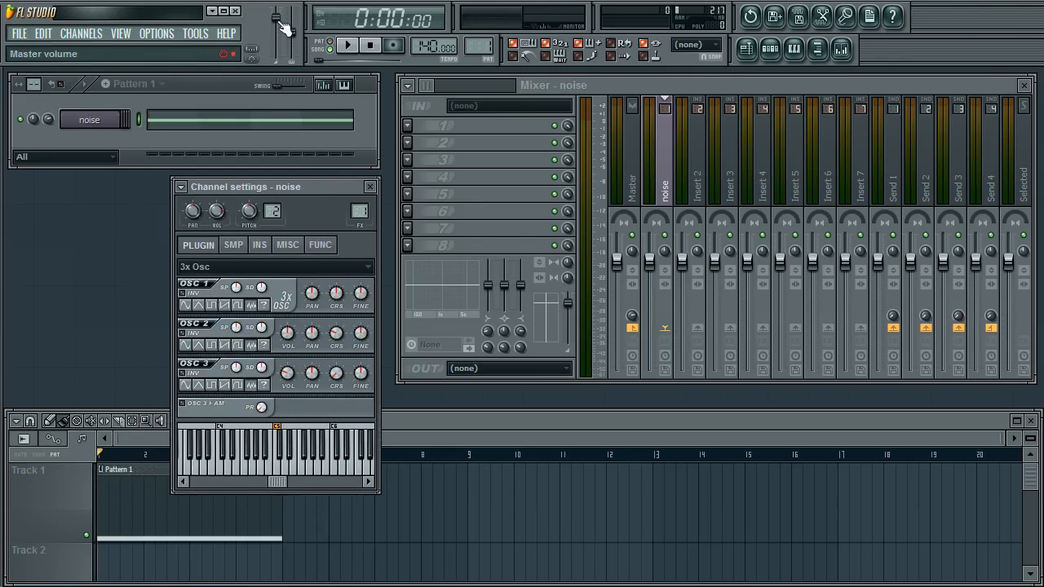
key("space")
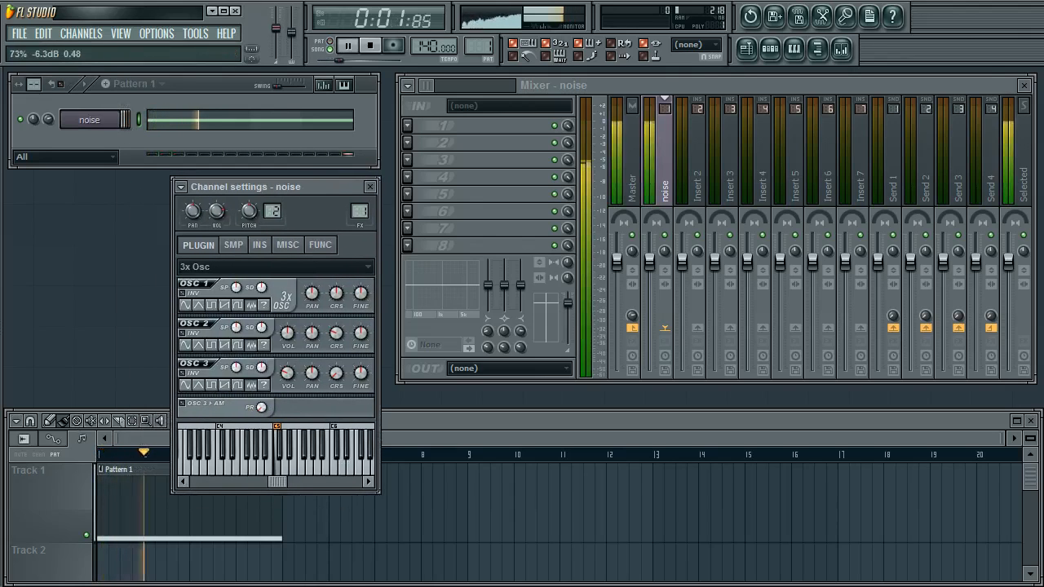
left_click_drag(314, 187, 310, 194)
left_click(365, 196)
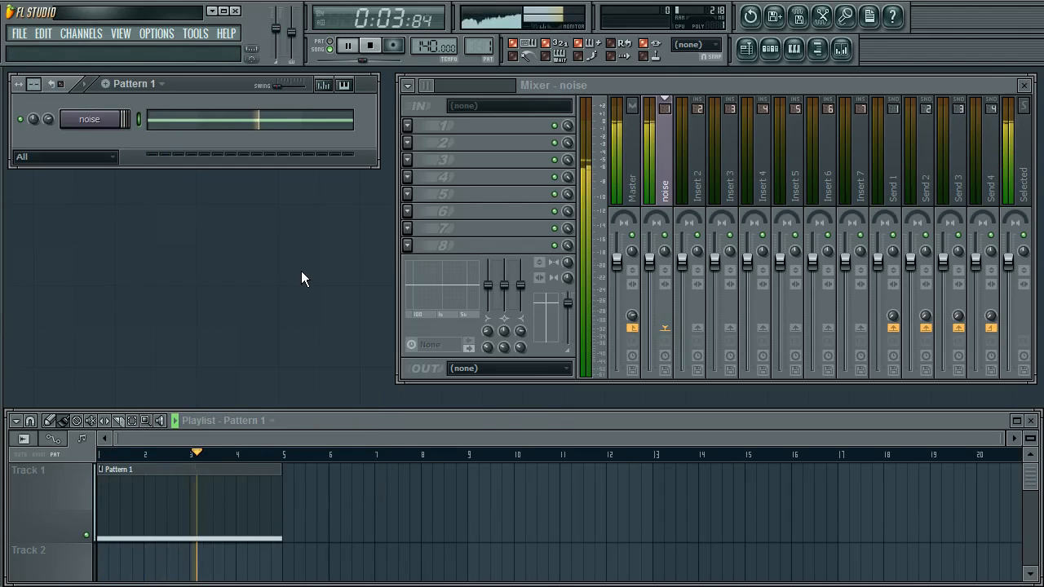
key("space")
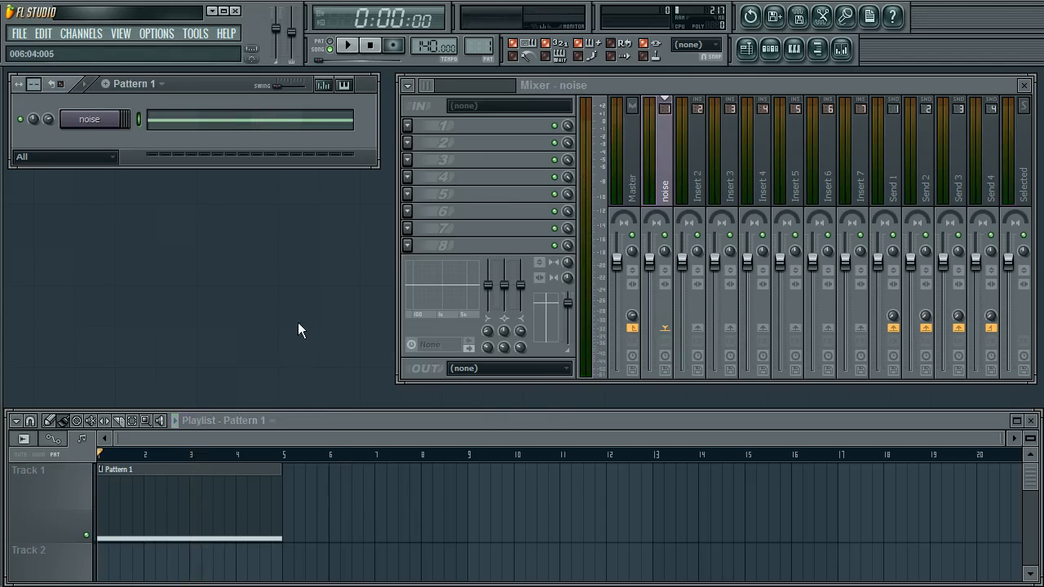
Review the noise channel's settings and preview the playback again
left_click(122, 121)
left_click_drag(261, 194, 229, 196)
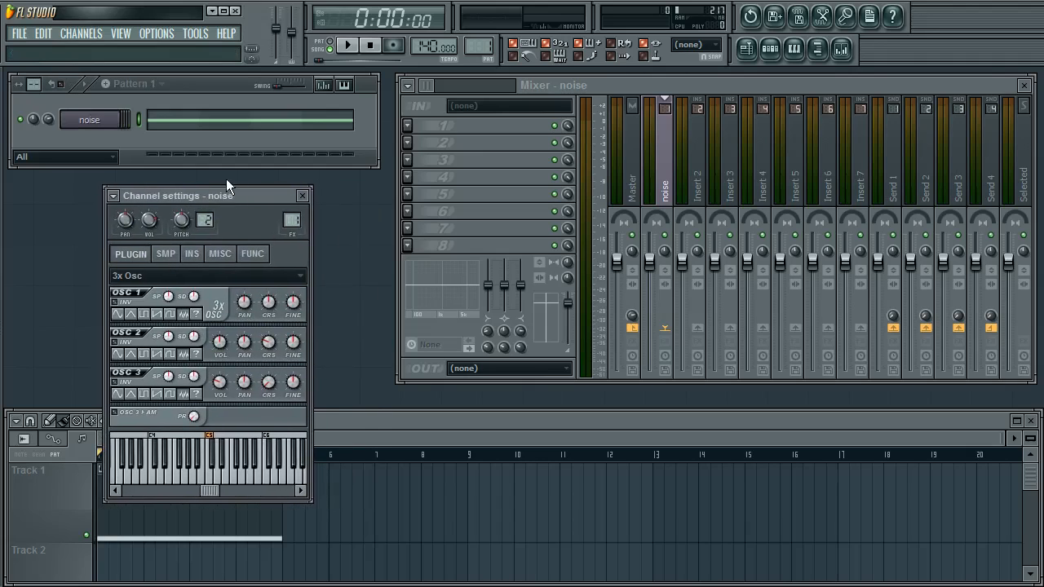
left_click(303, 197)
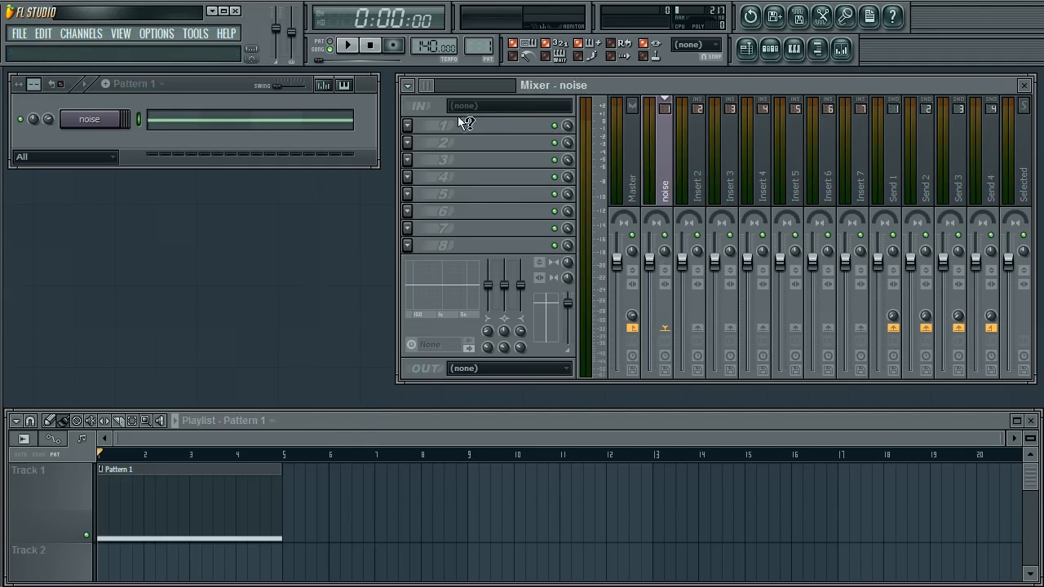
key("space")
key("space")
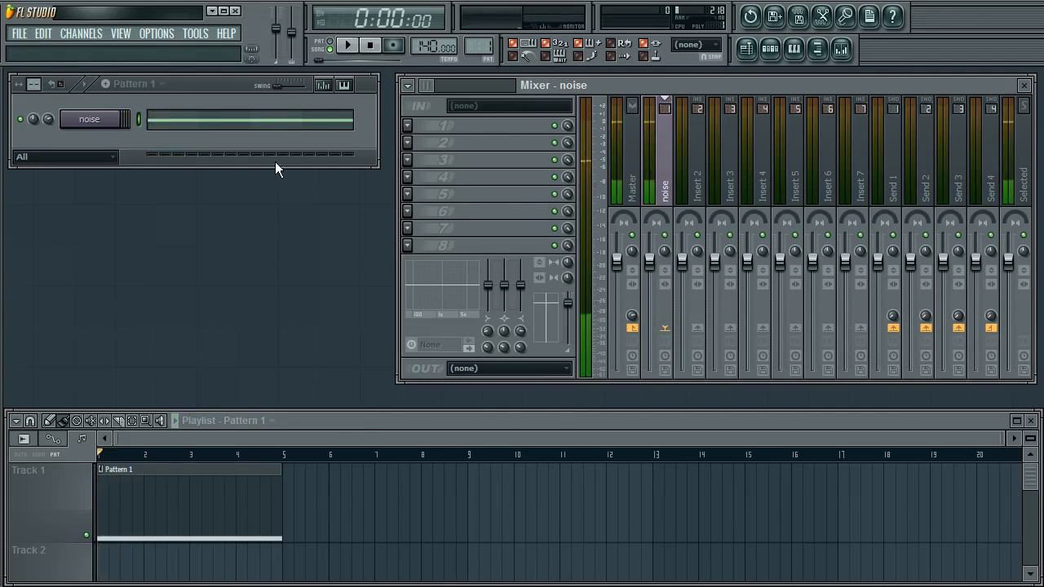
left_click(282, 281)
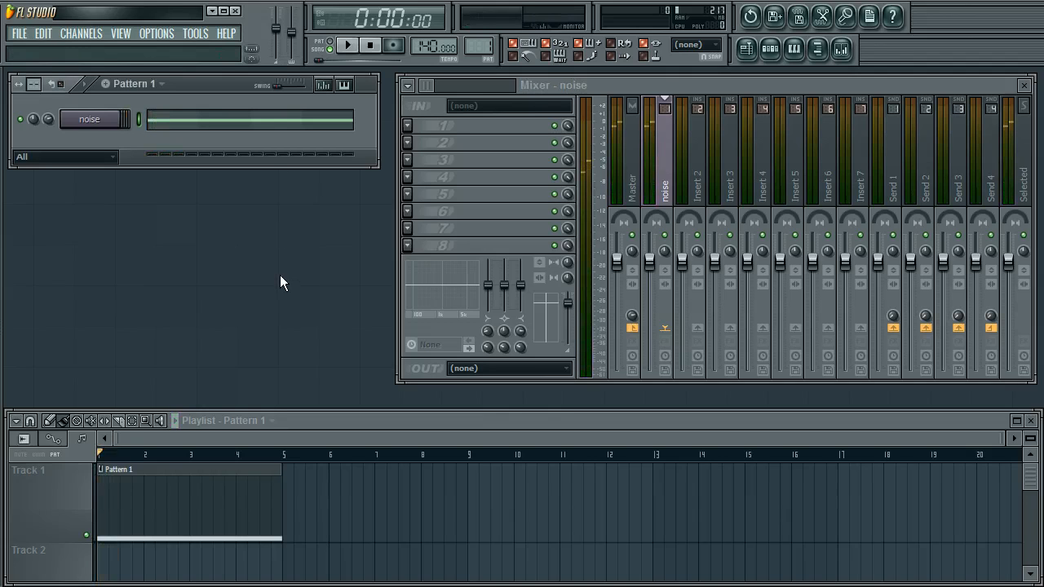
double_click(277, 269)
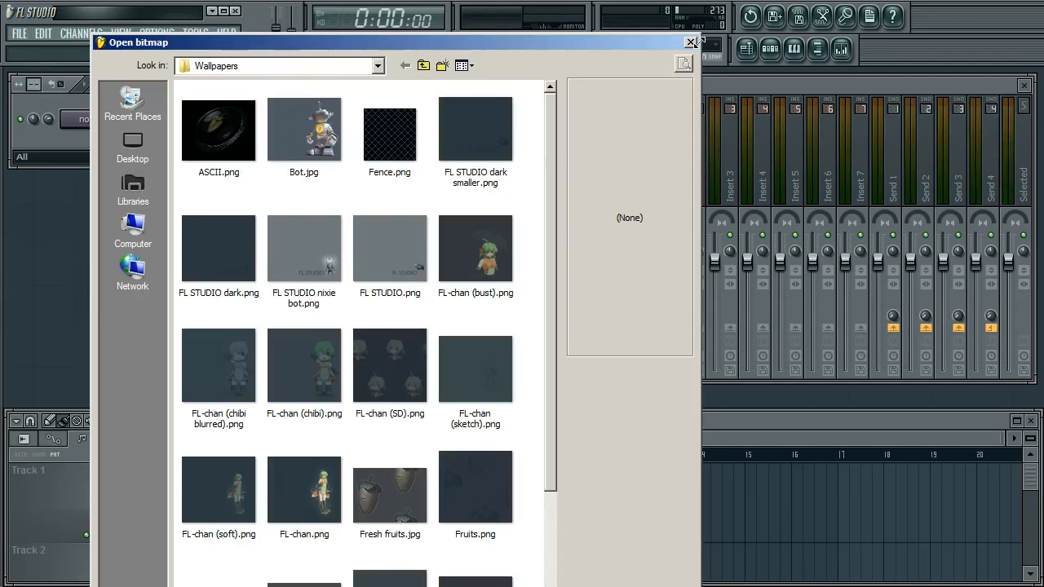
left_click(690, 42)
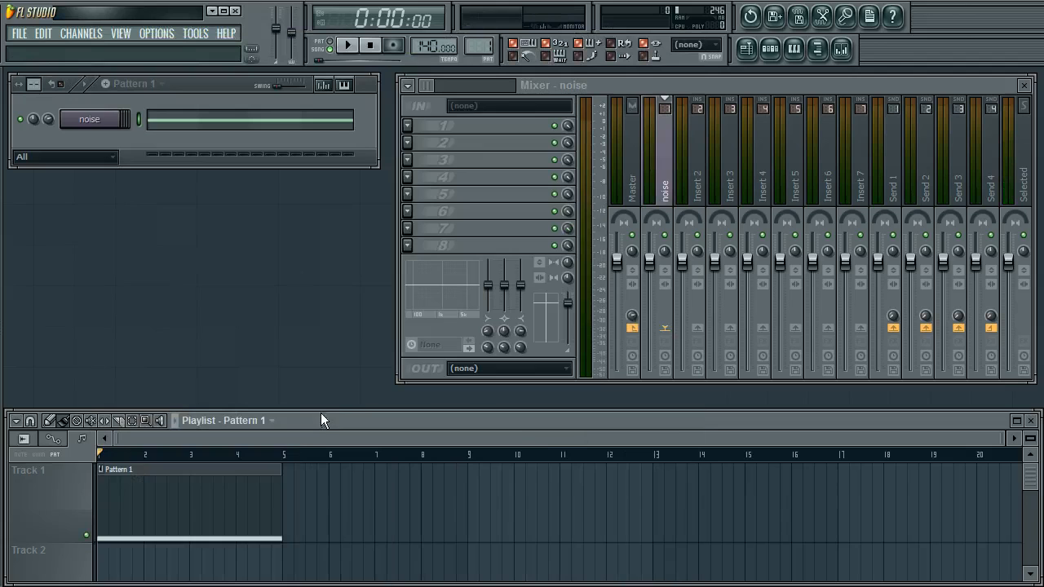
left_click(96, 123)
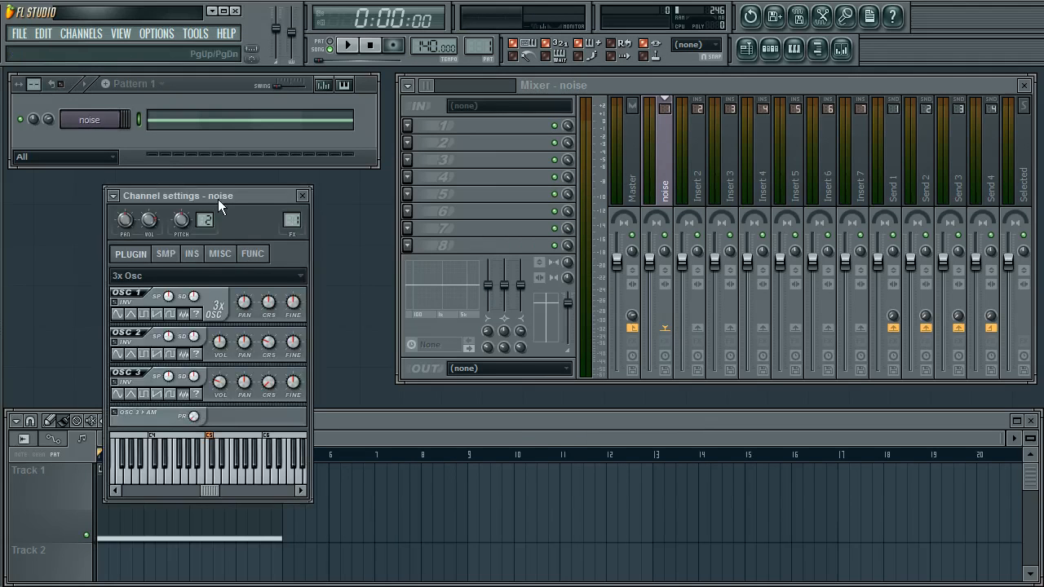
left_click_drag(218, 199, 188, 200)
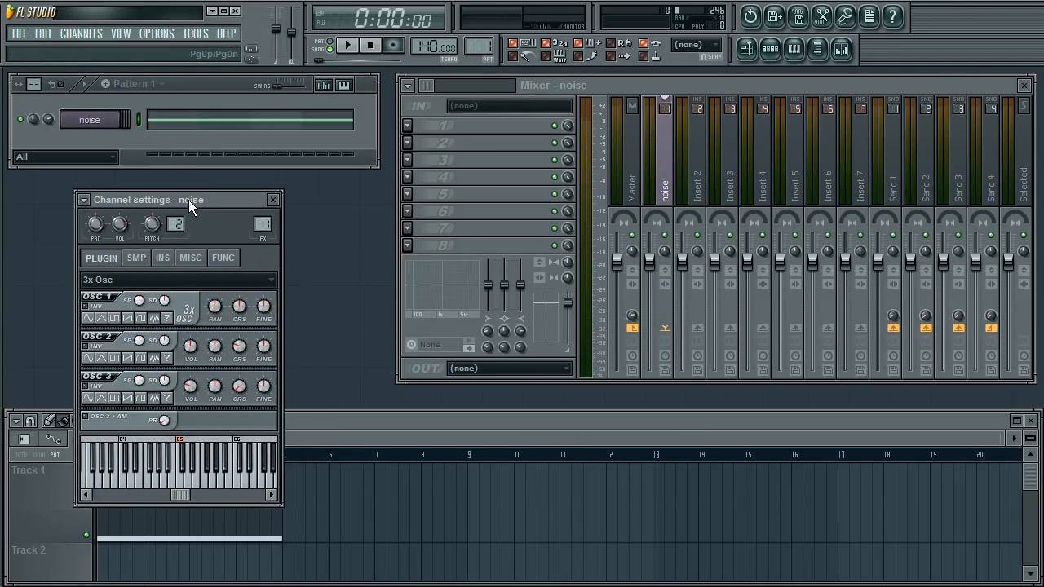
left_click(274, 200)
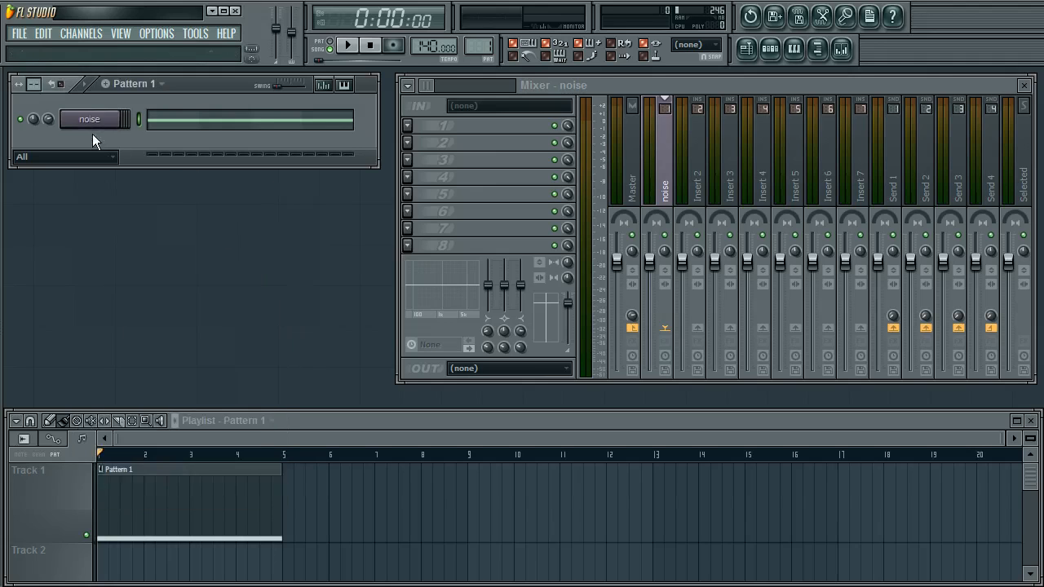
left_click(92, 132)
left_click_drag(180, 201, 201, 200)
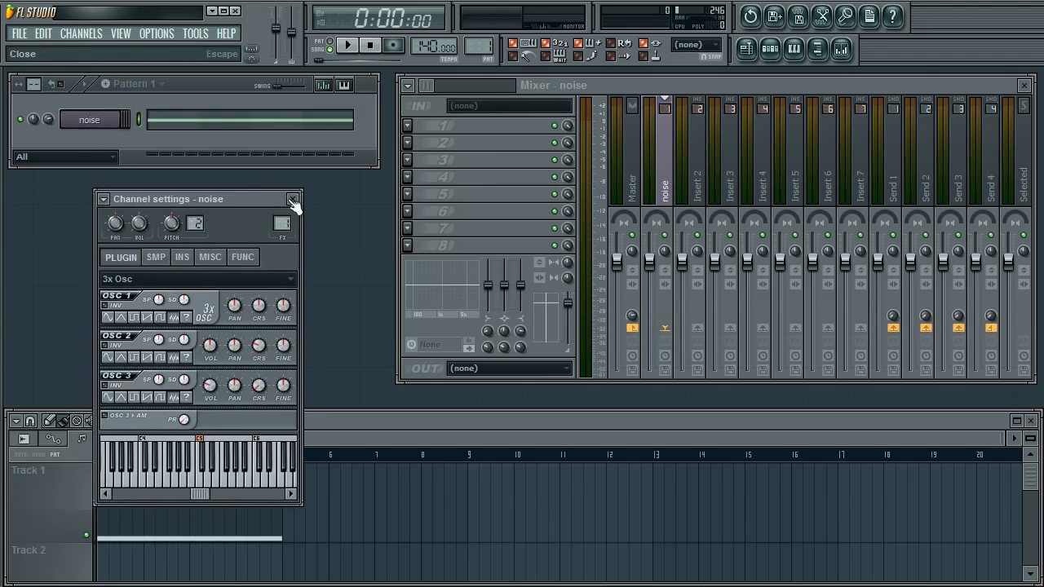
left_click(294, 200)
Clone the noise channel
right_click(96, 127)
key("c")
left_click(106, 147)
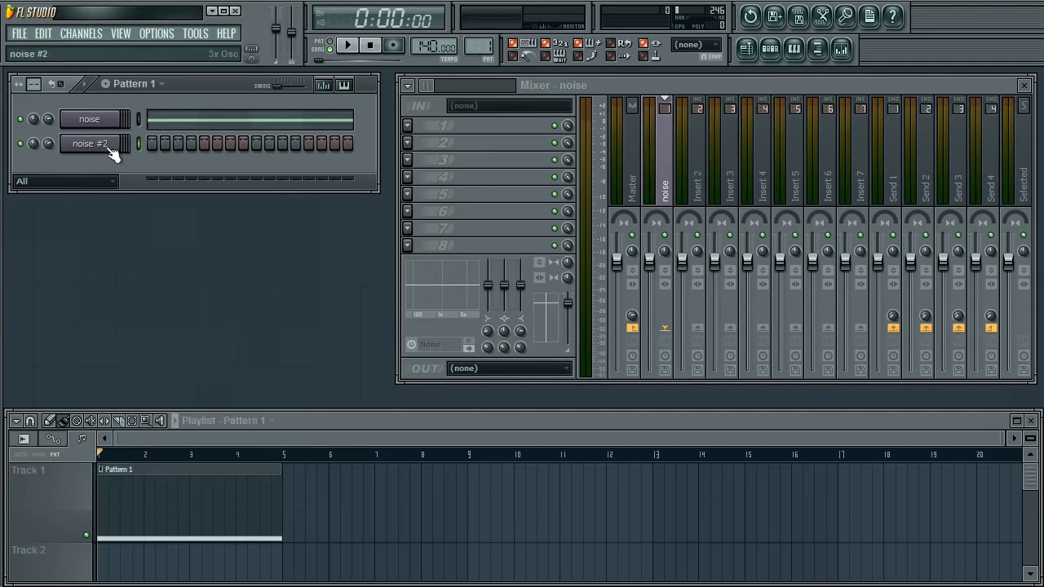
left_click(101, 147)
right_click(99, 147)
key("Escape")
left_click(101, 124)
right_click(95, 119)
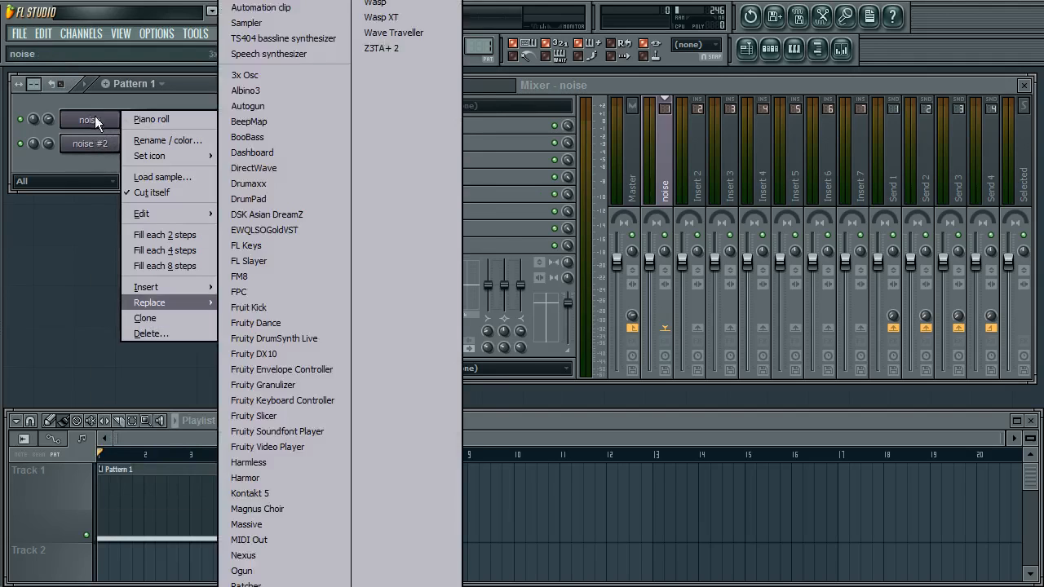
left_click(95, 118)
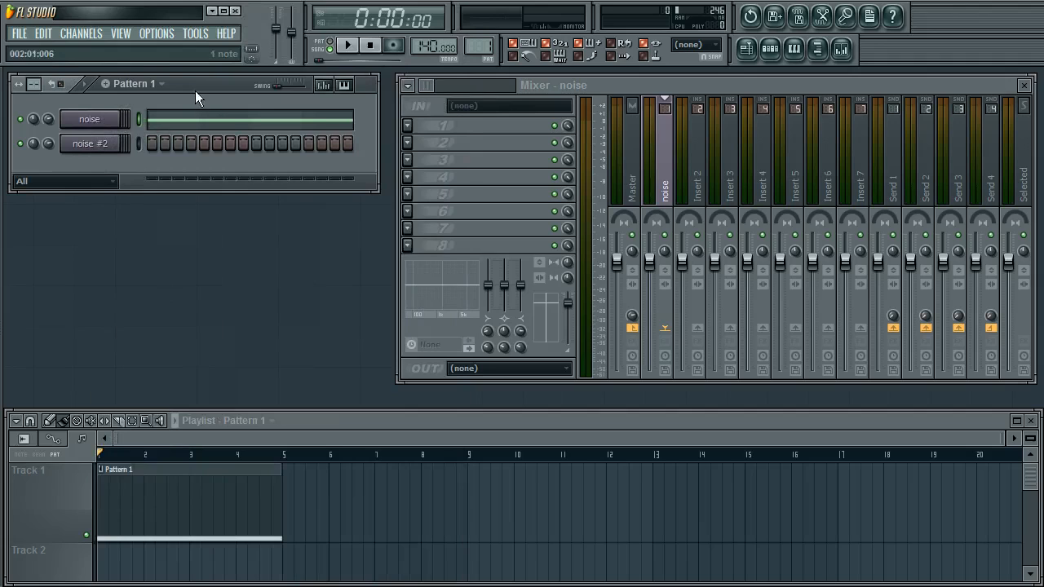
left_click_drag(194, 90, 196, 92)
right_click(95, 120)
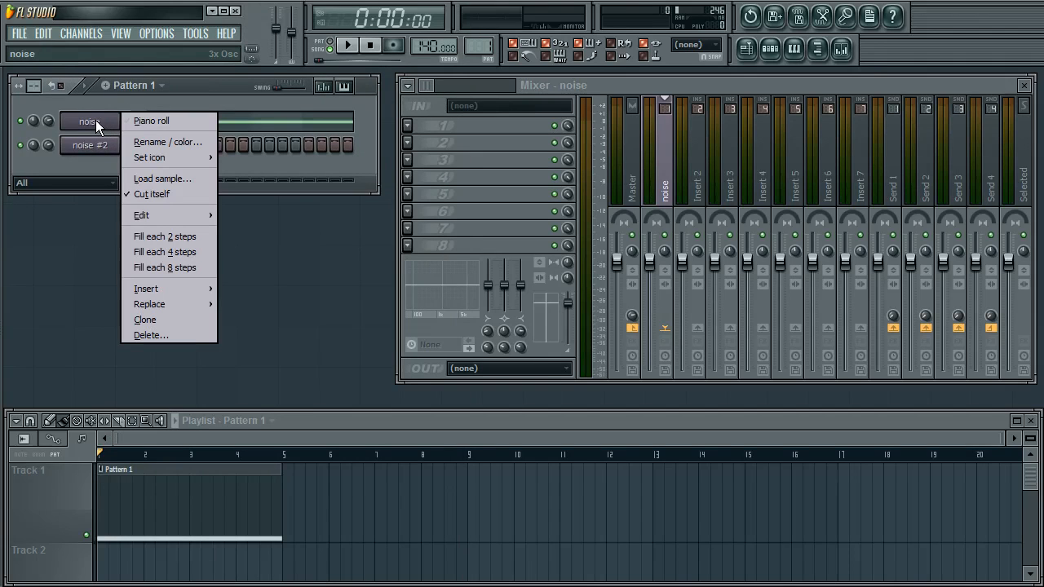
left_click(113, 148)
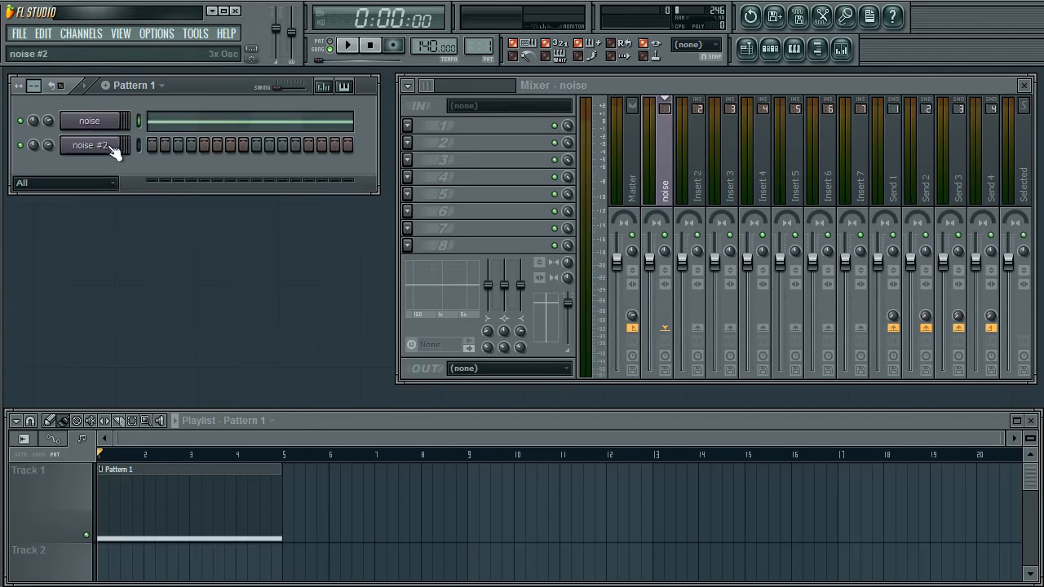
Rename the cloned channel Droplets and link it to its own mixer insert track
left_click(106, 146)
right_click(103, 145)
type("rDropl")
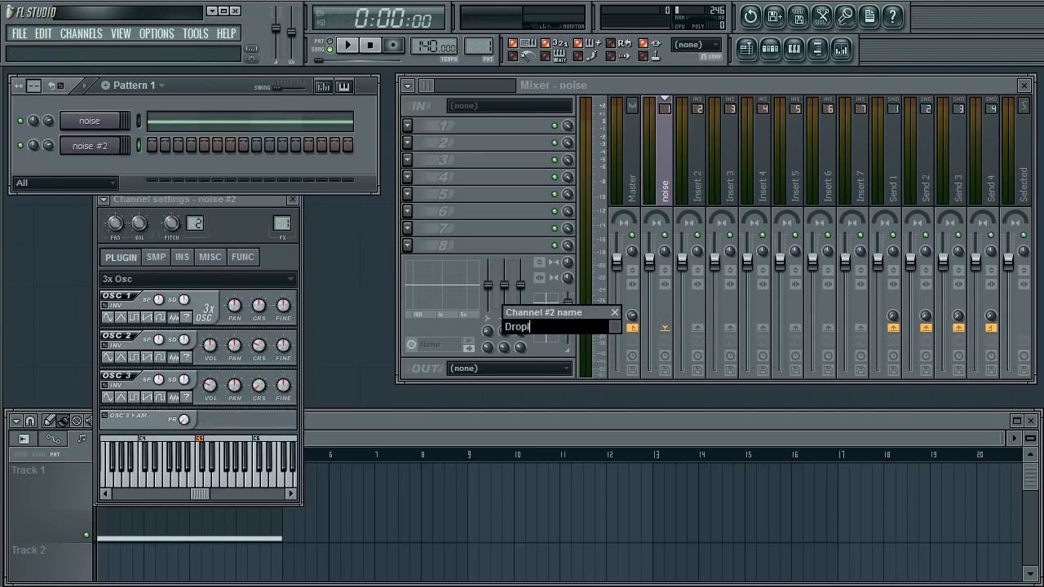
type("ets")
key("Return")
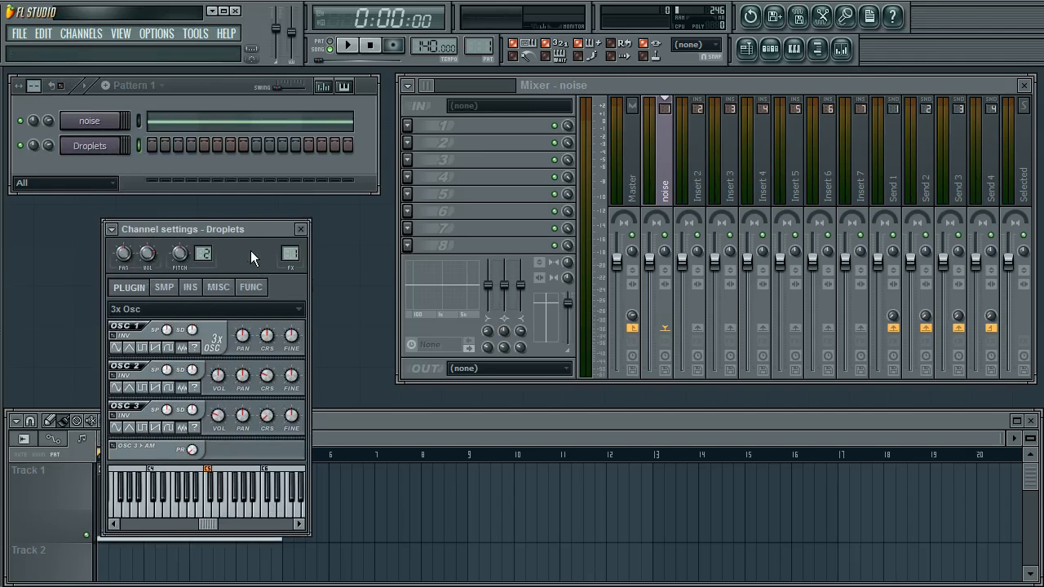
key("ctrl+l")
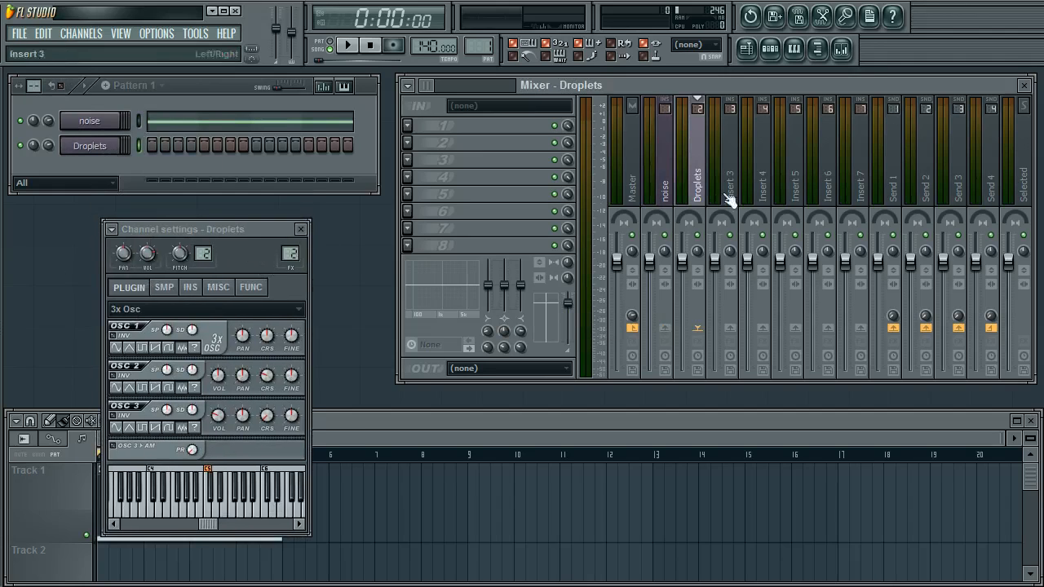
left_click(300, 229)
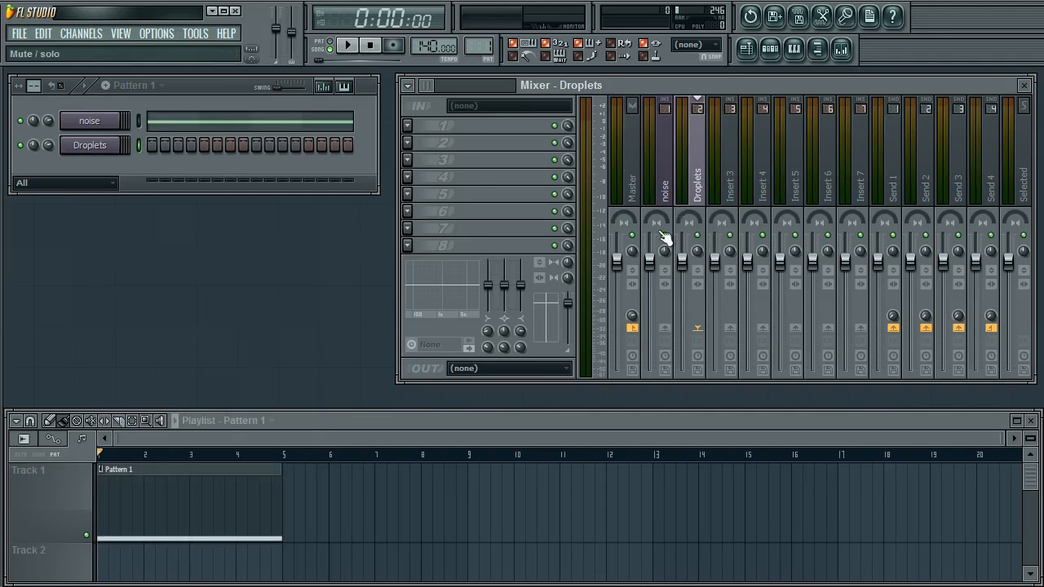
Play the song while watching the noise and Droplets mixer tracks, then stop playback
left_click(665, 179)
key("space")
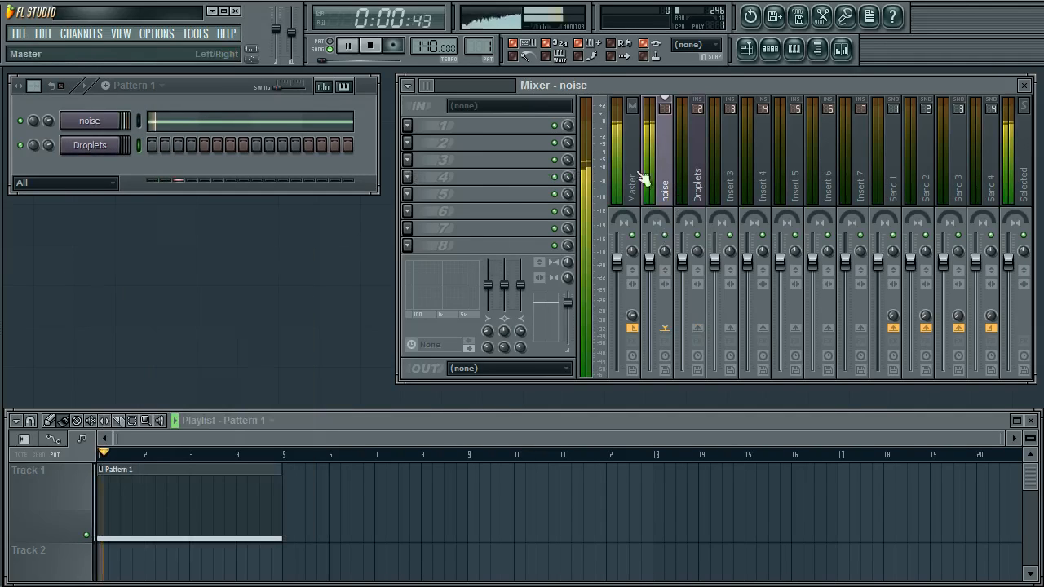
key("space")
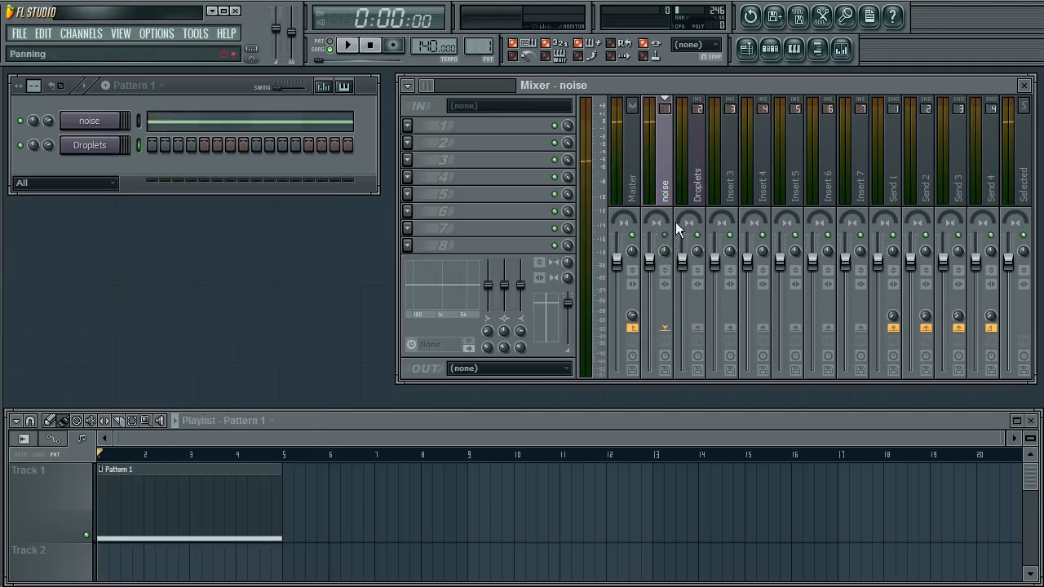
left_click(676, 225)
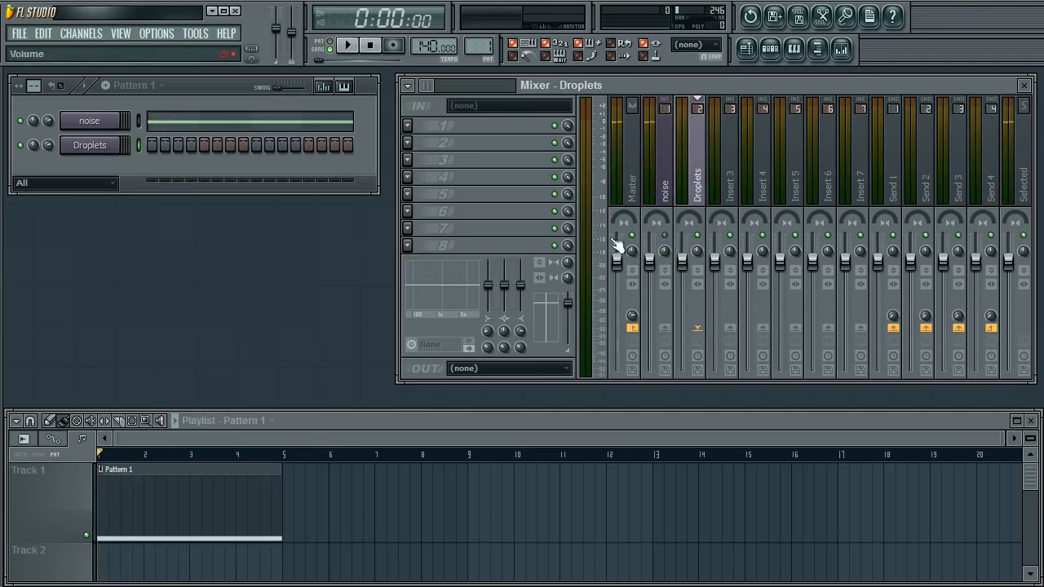
Select the Droplets channel, open its settings and start playback to preview it
left_click(138, 121)
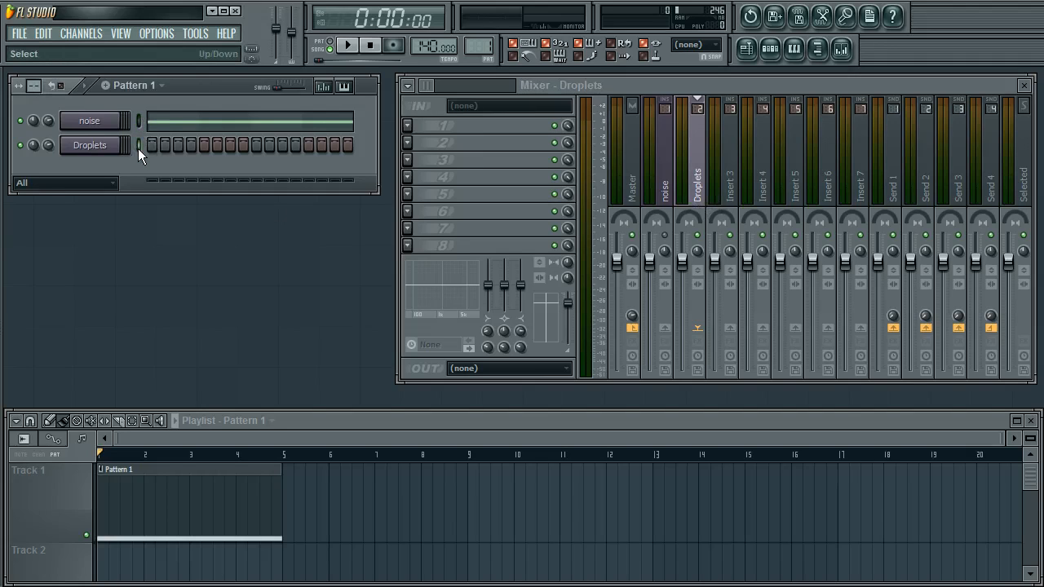
left_click(109, 154)
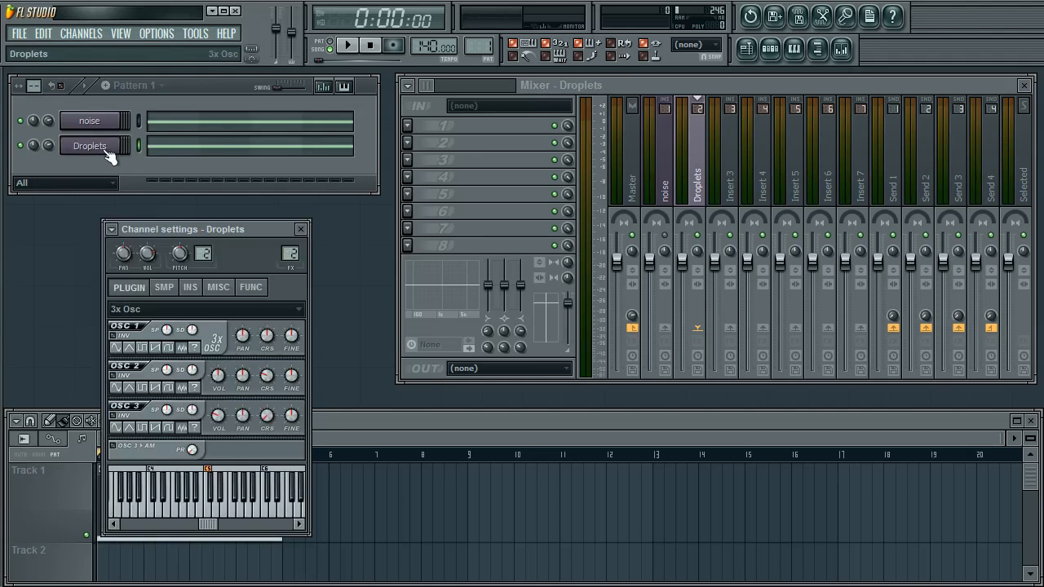
left_click(109, 154)
key("space")
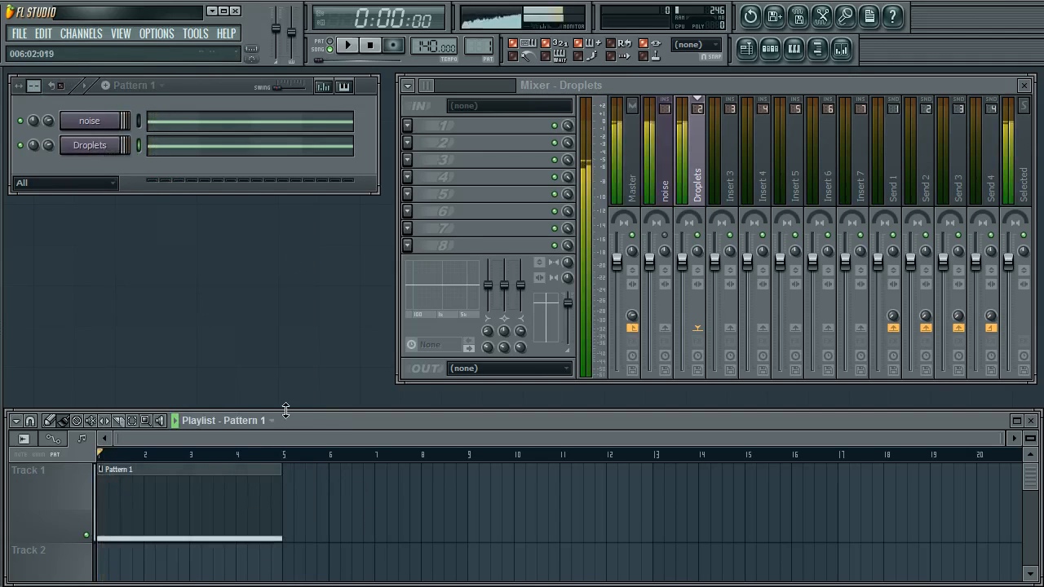
Move the song position in the playlist and replay the song to compare the channels
left_click_drag(283, 454, 90, 438)
left_click(265, 454)
right_click(283, 455)
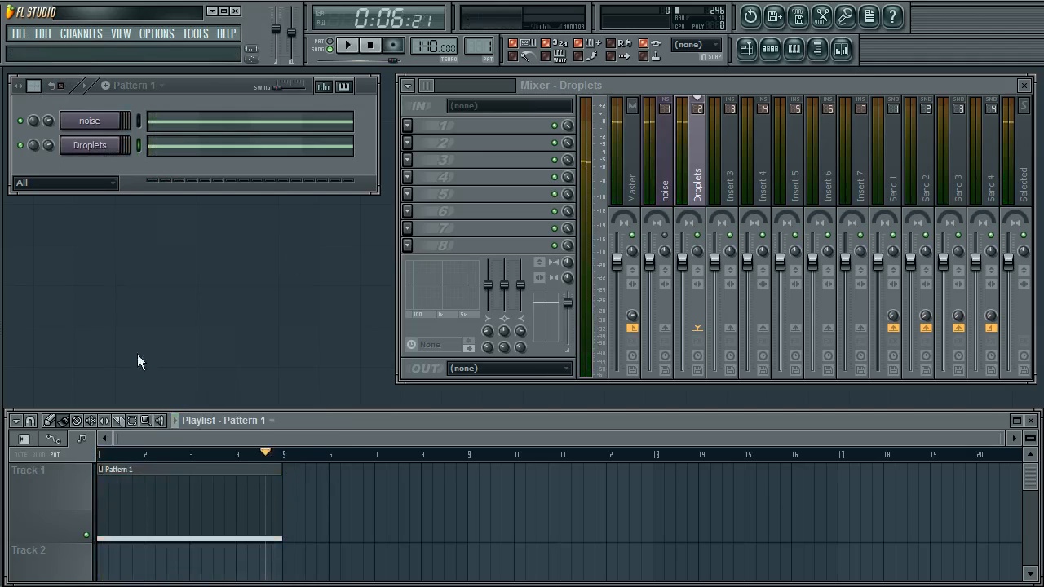
key("space")
key("space")
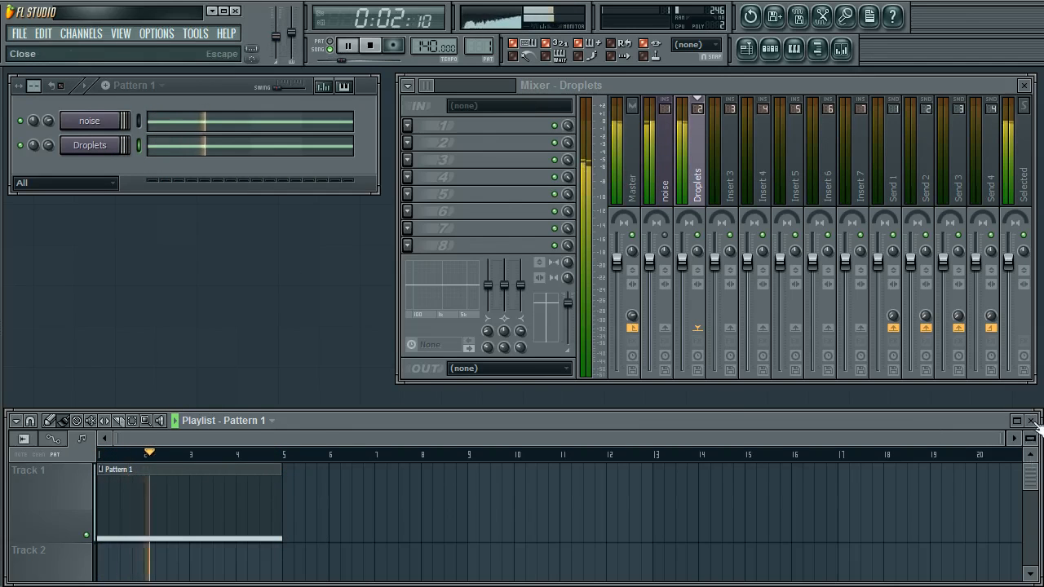
Load Fruity Formula Controller into the first effect slot of the Droplets mixer track
key("F5")
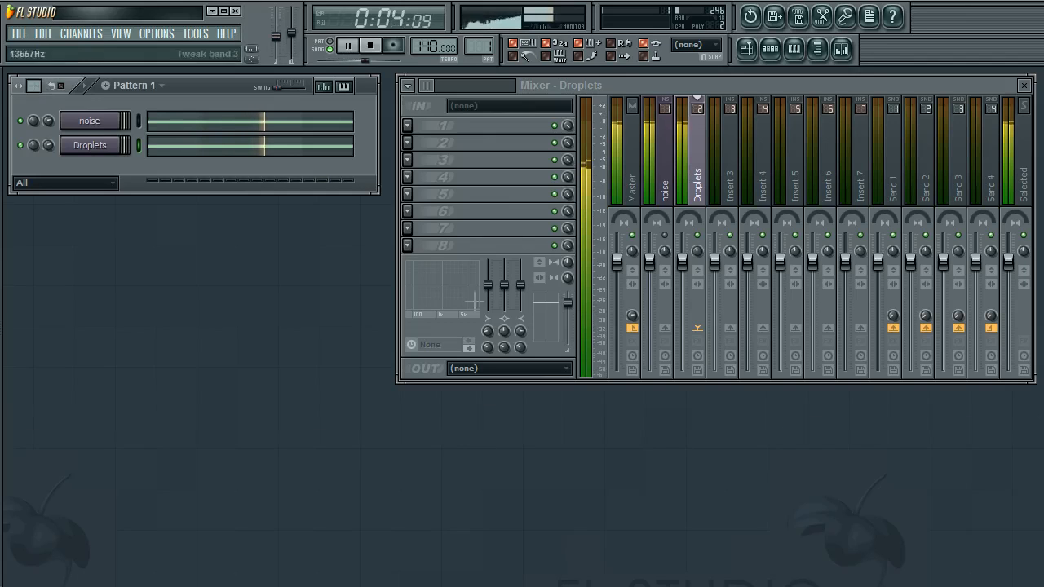
left_click_drag(634, 83, 632, 81)
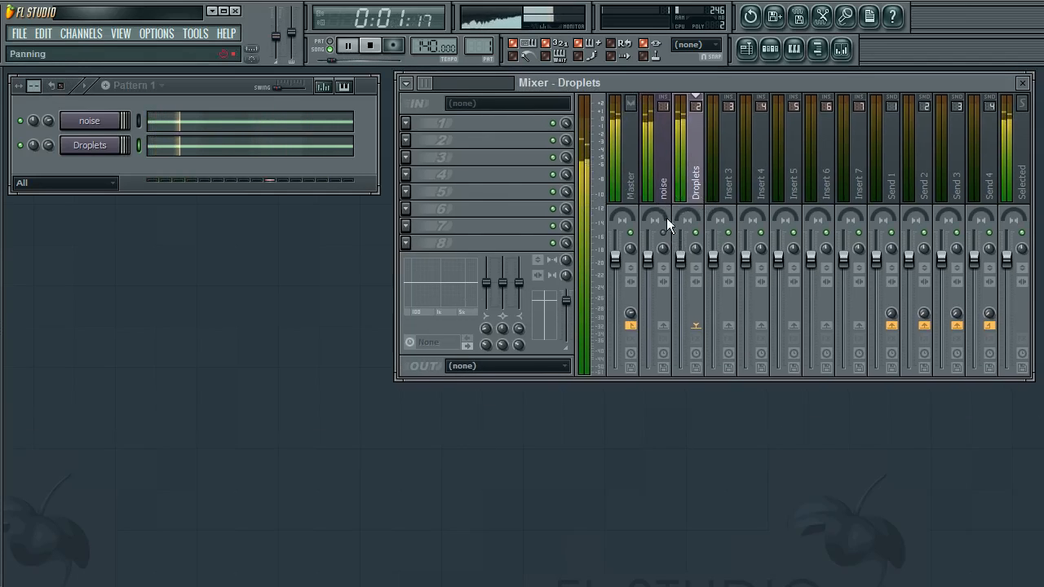
left_click(406, 123)
mouse_move(440, 141)
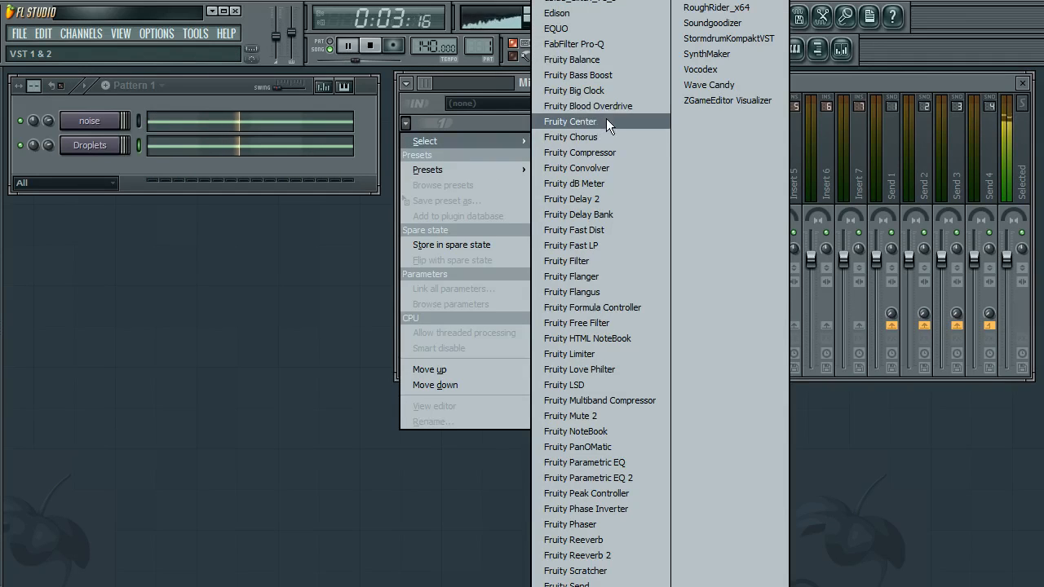
left_click(631, 309)
left_click_drag(356, 248, 286, 249)
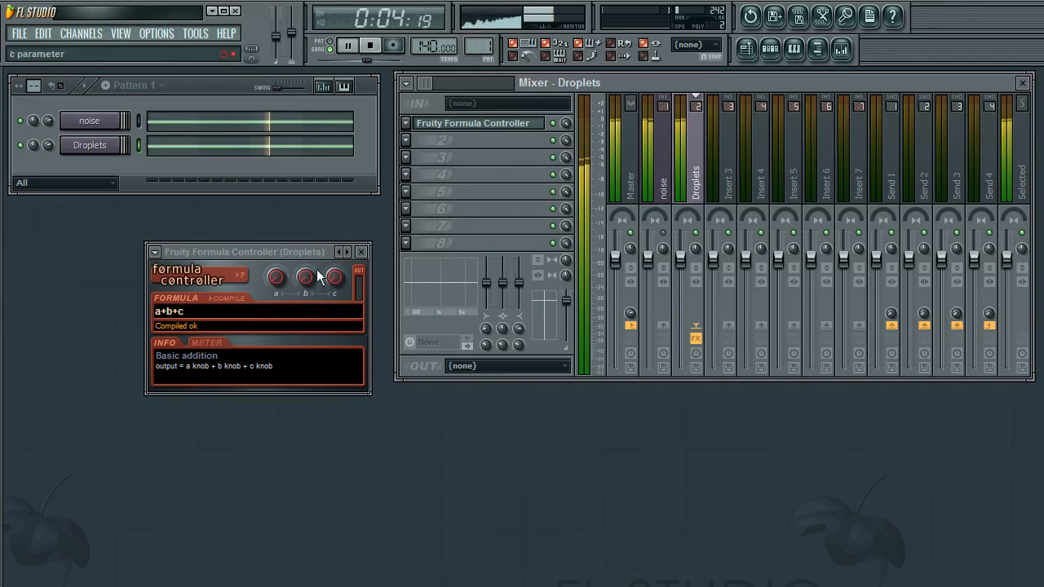
mouse_move(277, 251)
left_mouse_down()
mouse_move(291, 253)
mouse_move(290, 238)
left_mouse_up()
left_click(345, 49)
left_click(510, 126)
left_click(510, 127)
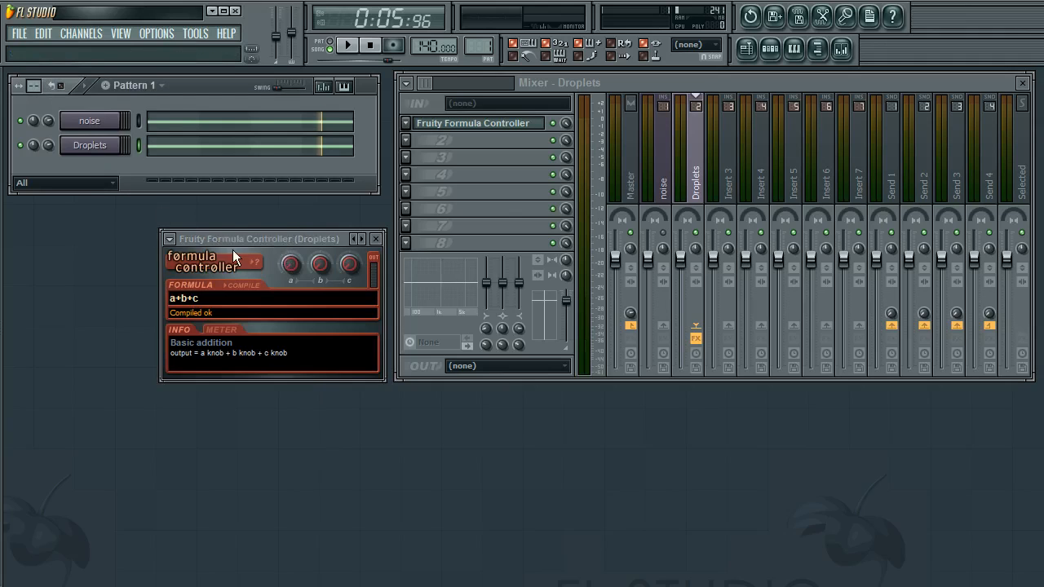
right_click(49, 145)
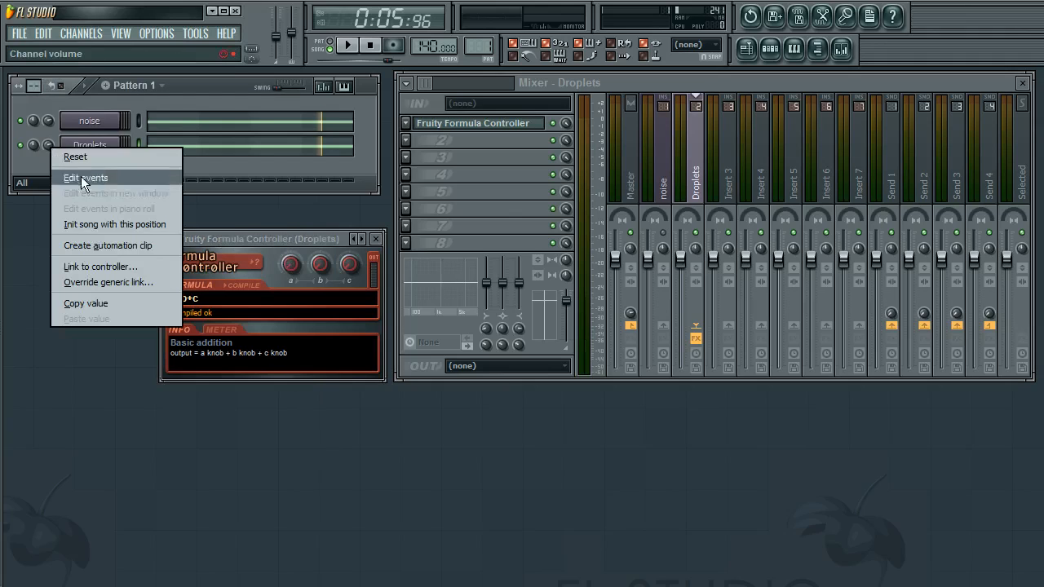
left_click(227, 252)
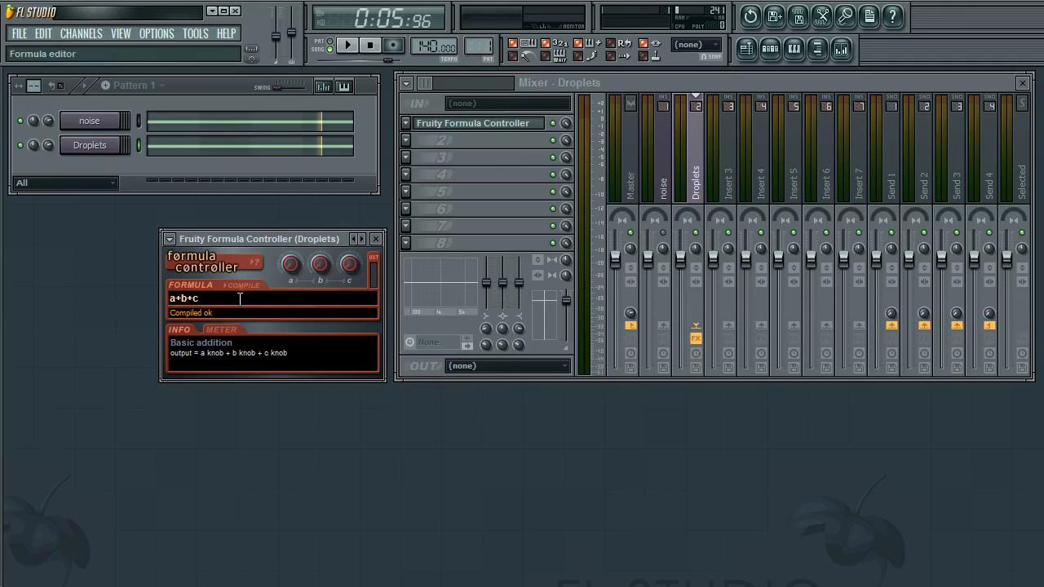
Replace the formula controller's formula with rand()
left_click(204, 298)
left_click_drag(224, 298, 158, 299)
left_click(228, 299)
double_click(232, 299)
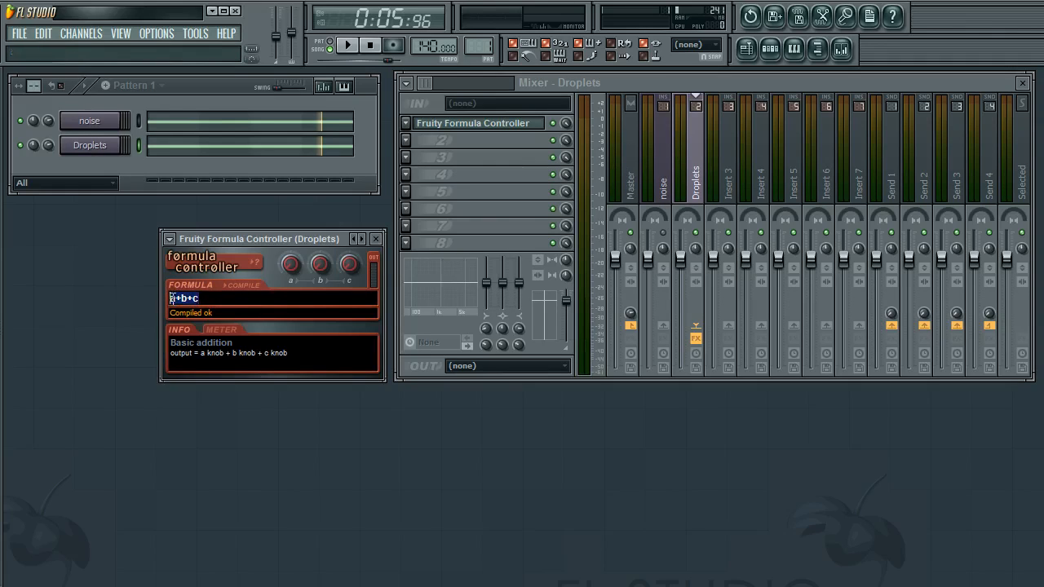
left_click(222, 298)
double_click(212, 298)
key("BackSpace")
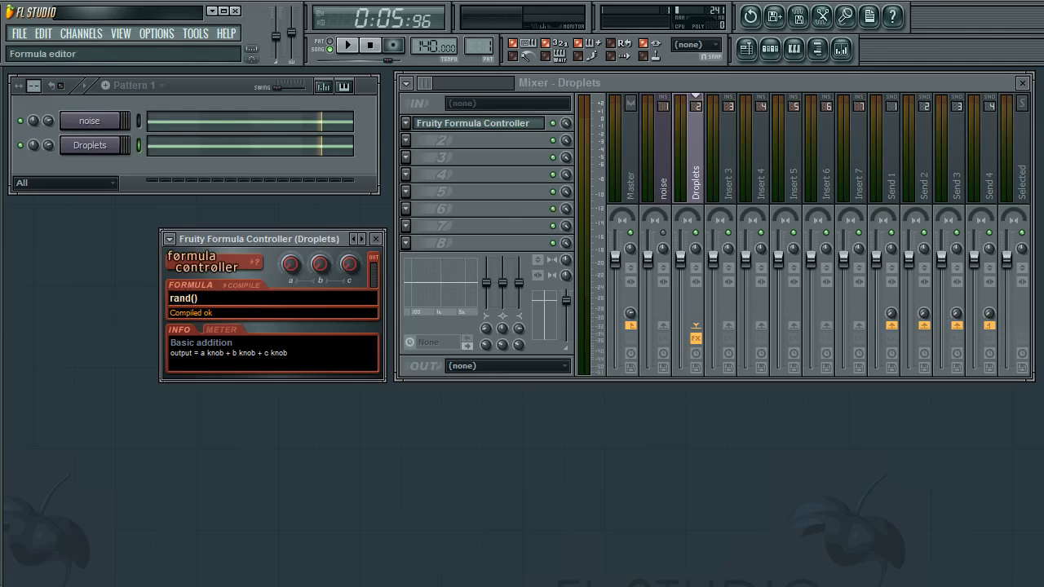
key("Return")
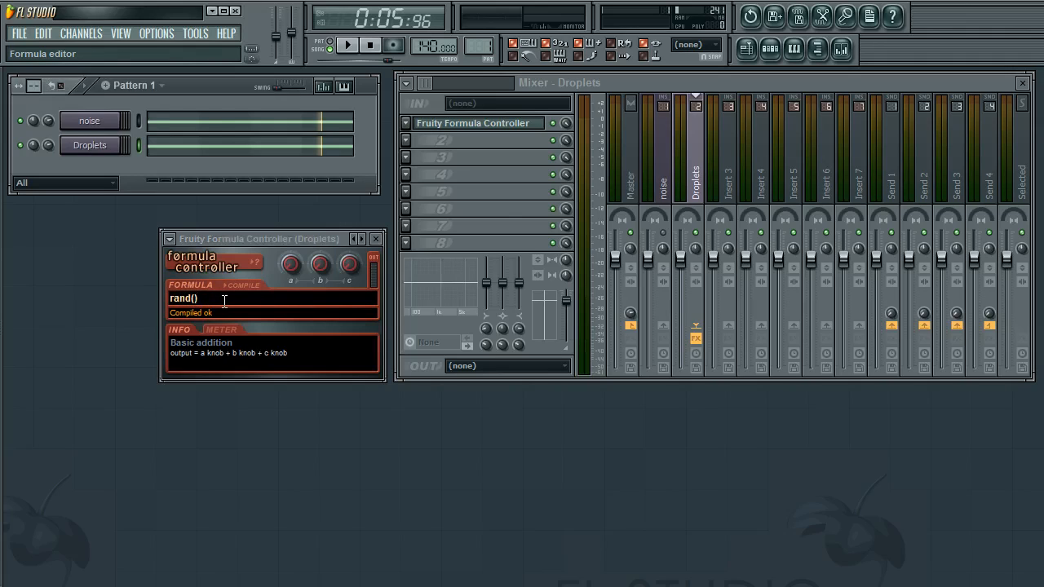
left_click(208, 298)
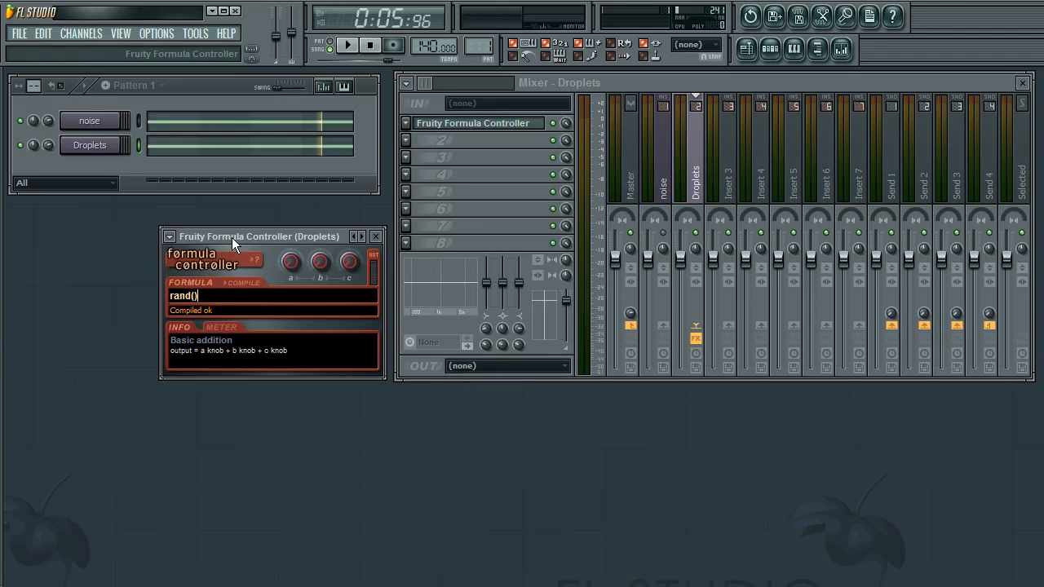
Extend the formula to rand()*a+b, adjust the a knob, and compile it
left_click_drag(231, 238, 233, 240)
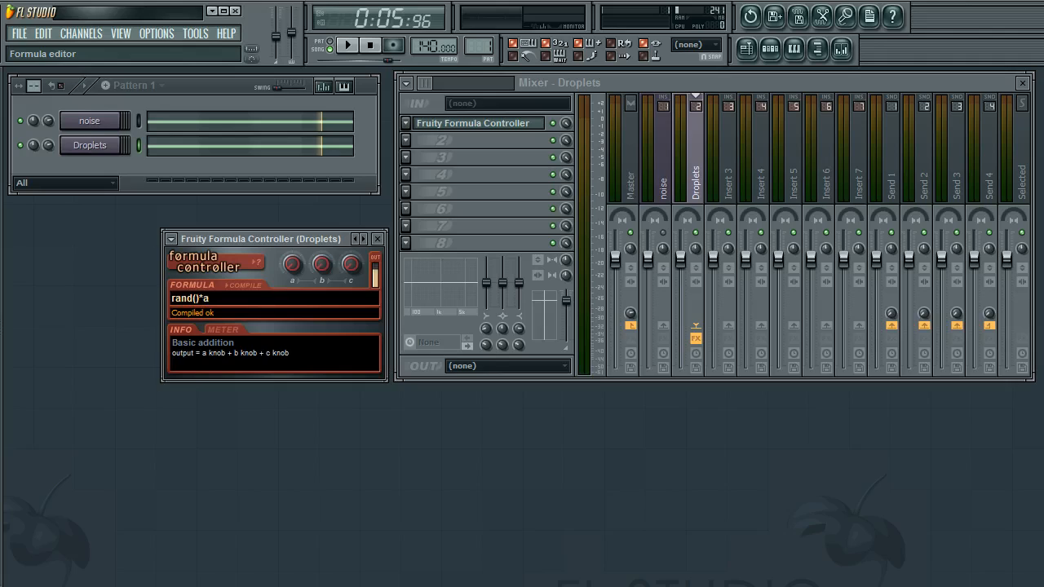
mouse_move(287, 264)
left_mouse_down()
mouse_move(287, 253)
mouse_move(287, 264)
left_mouse_up()
left_click_drag(293, 274, 292, 279)
mouse_move(293, 264)
left_mouse_down()
mouse_move(293, 237)
mouse_move(290, 280)
mouse_move(286, 247)
mouse_move(286, 264)
left_mouse_up()
left_click(266, 299)
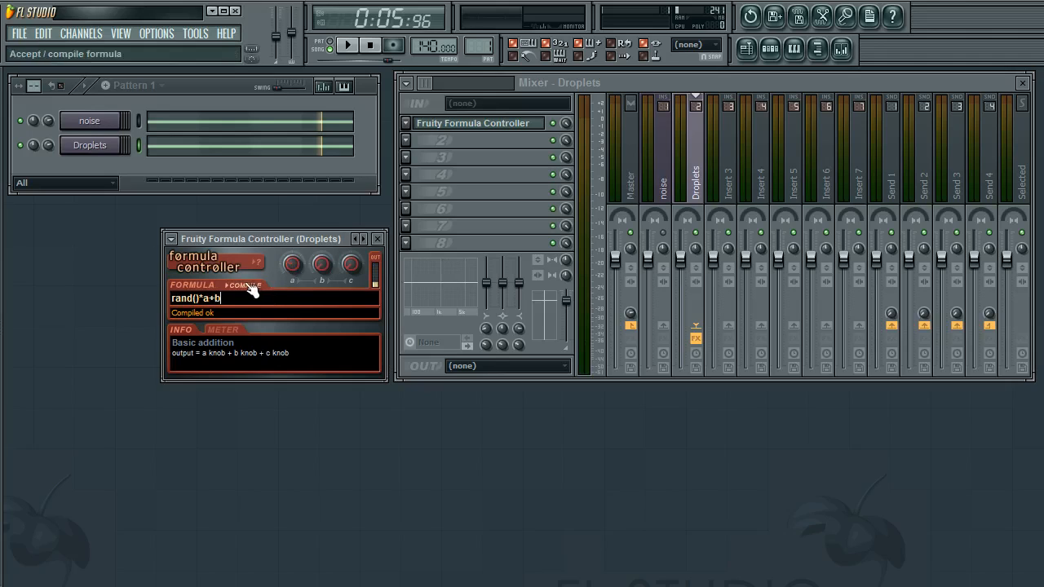
left_click(249, 286)
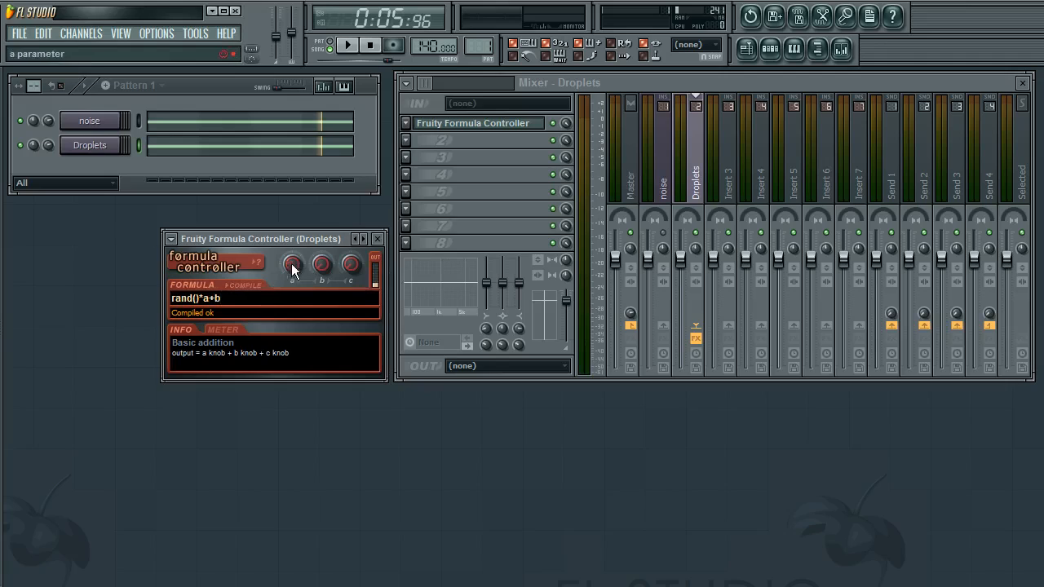
Adjust the formula controller's b knob to set the random output range
left_click_drag(322, 266, 321, 261)
left_click_drag(209, 298, 136, 298)
left_click(234, 299)
left_click_drag(210, 299, 137, 300)
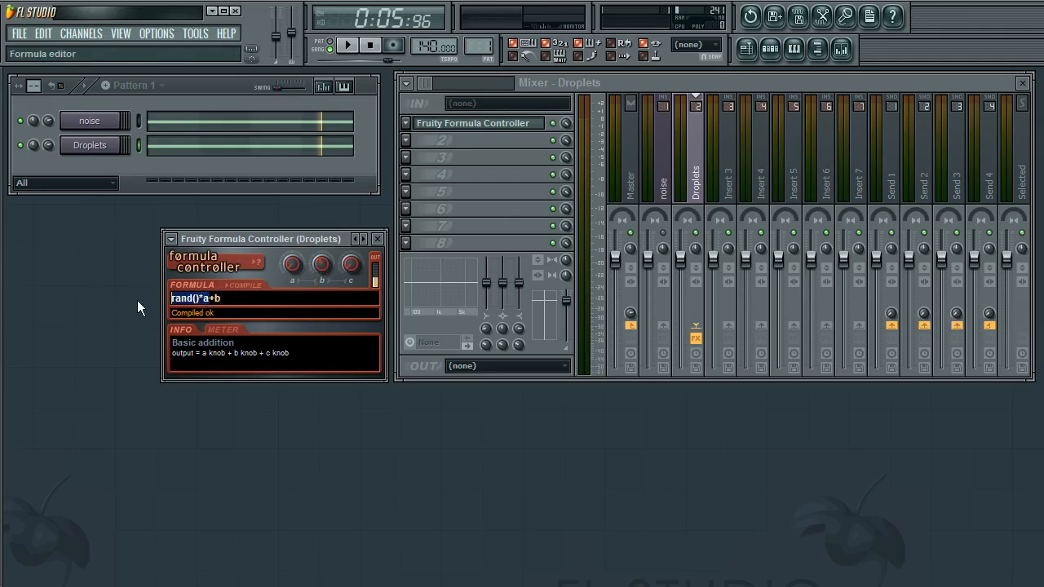
left_click(233, 298)
left_click_drag(322, 264, 290, 263)
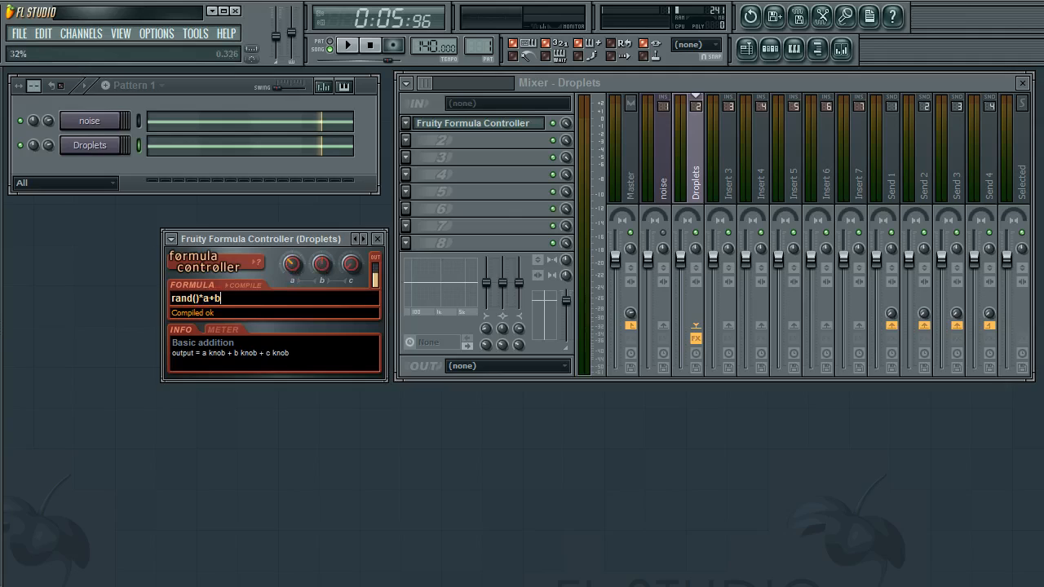
left_click_drag(322, 263, 320, 265)
left_click_drag(322, 263, 321, 273)
Open the Droplets channel's settings window
left_click_drag(313, 268, 498, 402)
left_click(90, 150)
left_click(91, 146)
left_click(97, 146)
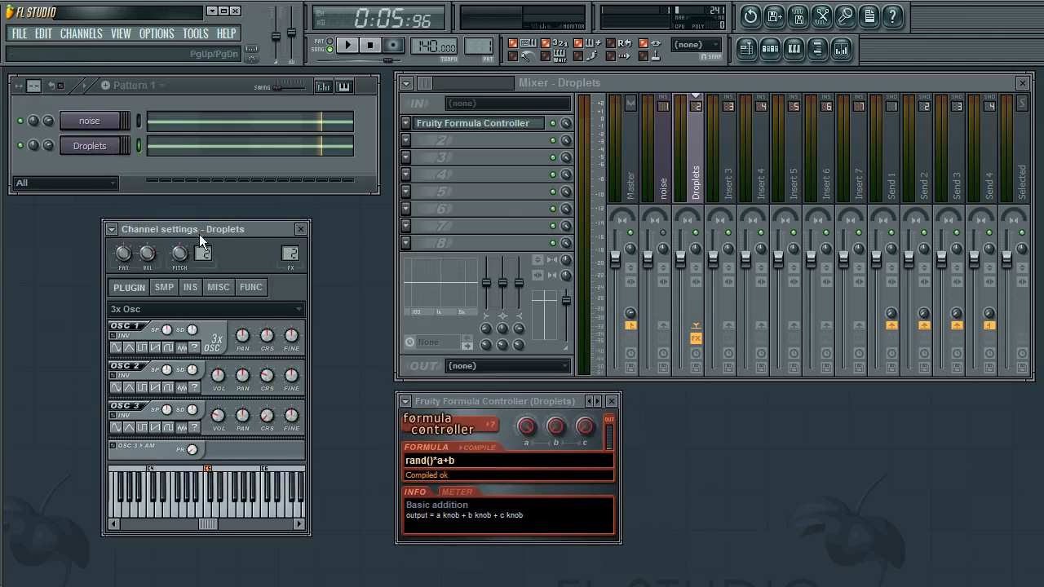
left_click_drag(199, 233, 133, 221)
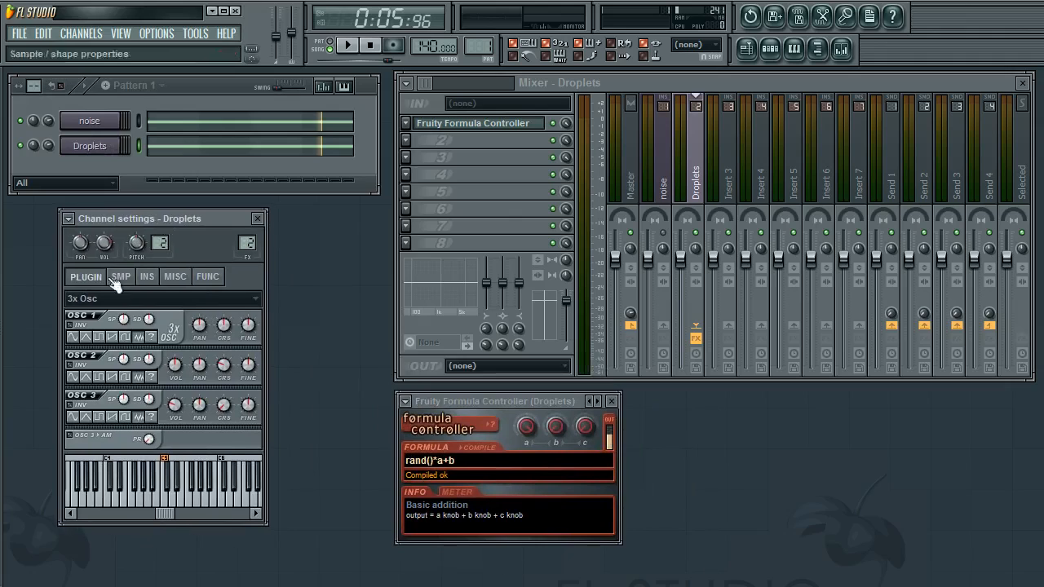
Link the Droplets channel volume knob to the internal controller Formula ctrl (Droplets) - Out
left_click(465, 400)
right_click(109, 242)
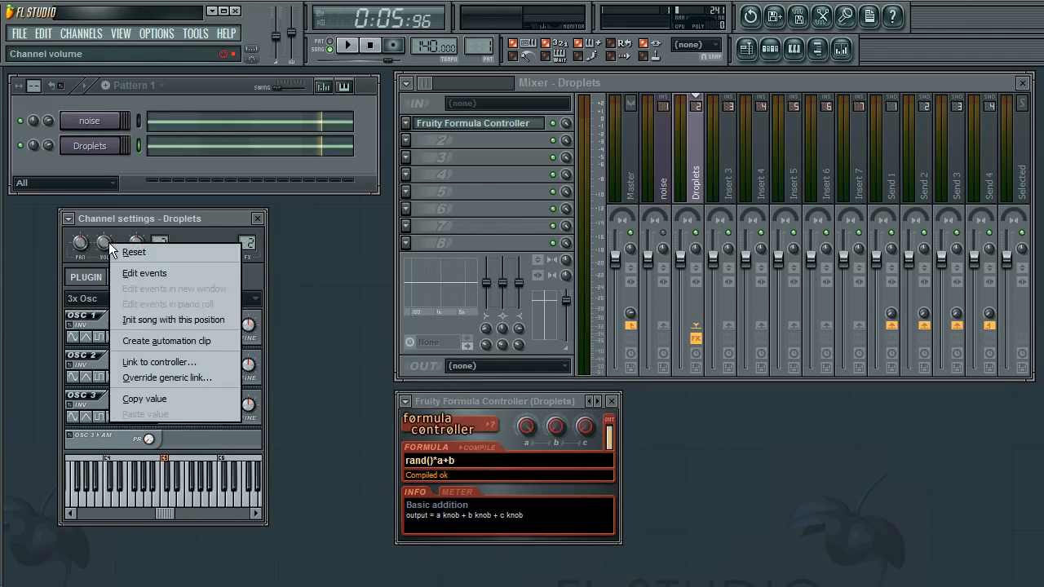
left_click(155, 363)
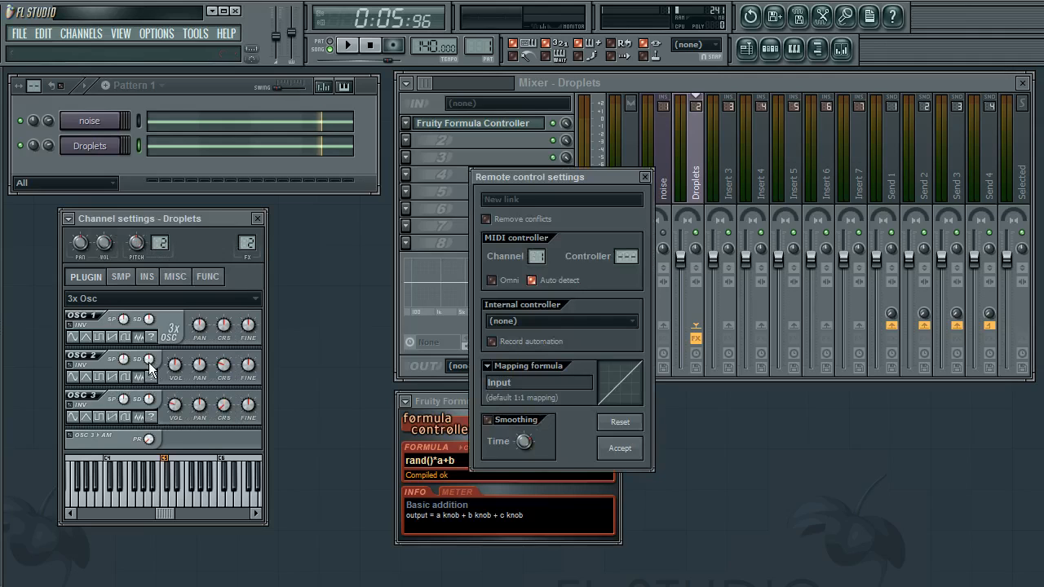
left_click_drag(552, 178, 235, 187)
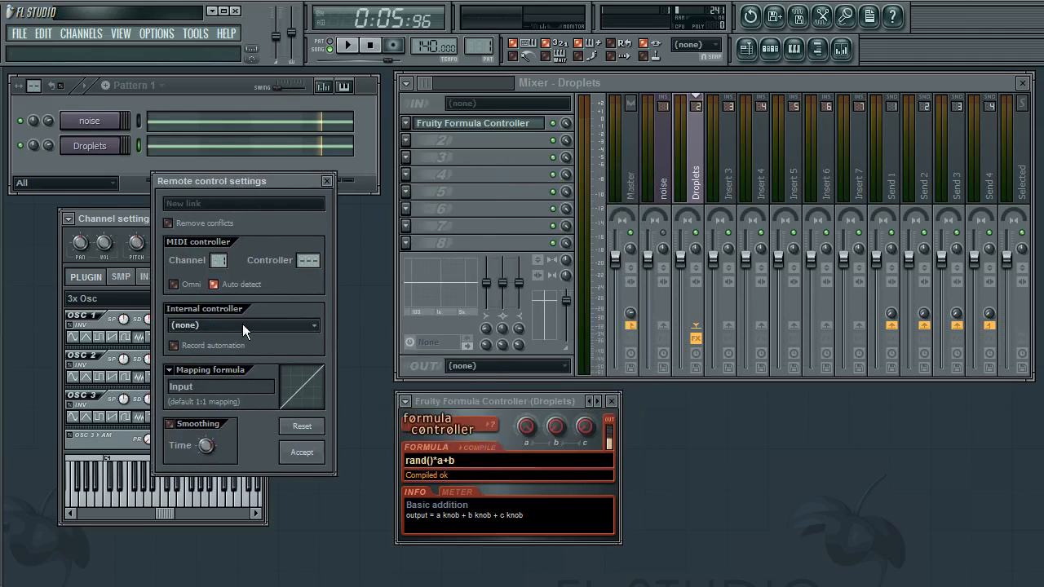
left_click(197, 369)
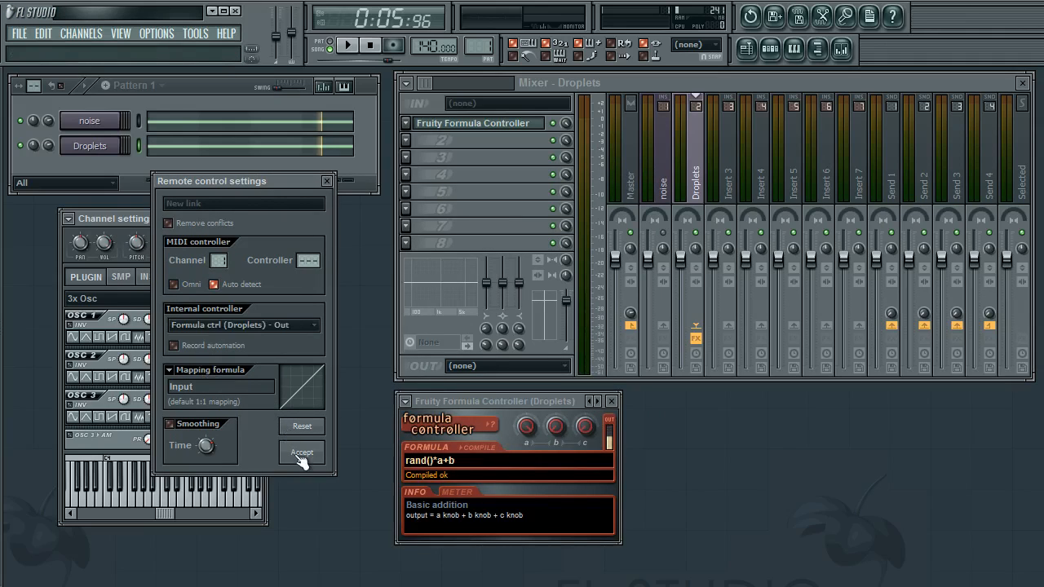
left_click(163, 369)
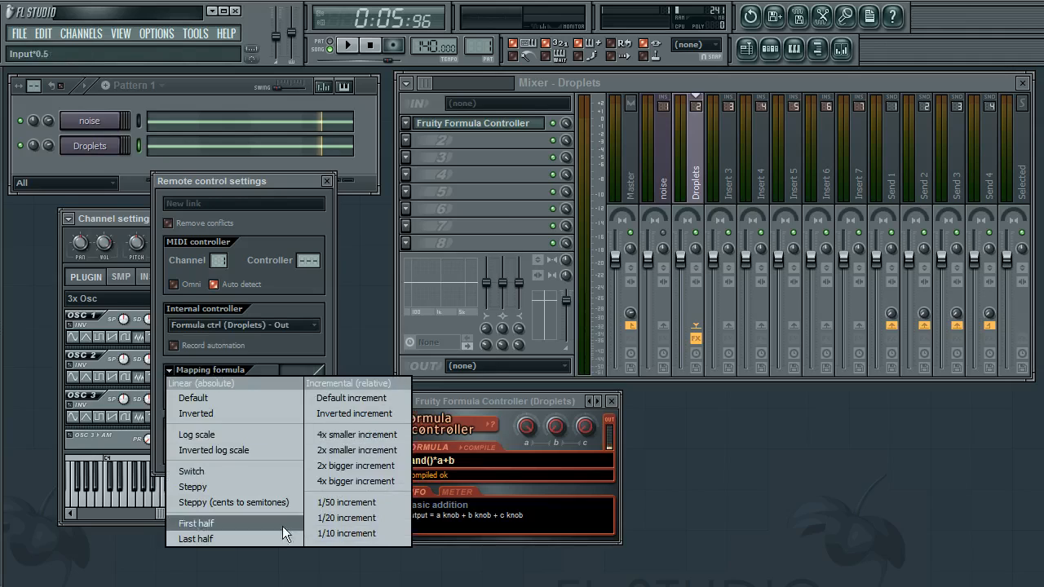
left_click(326, 565)
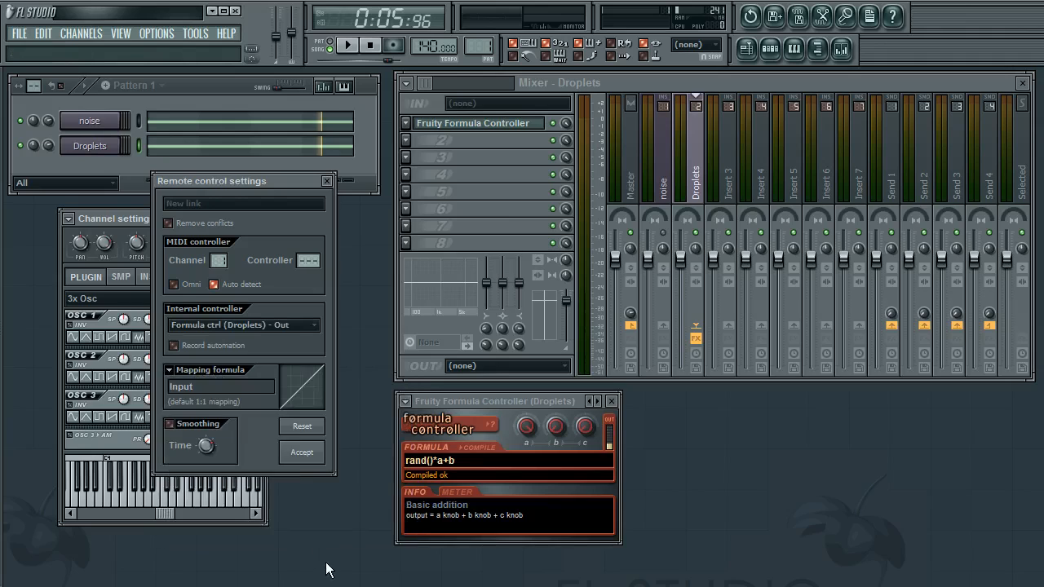
left_click(303, 452)
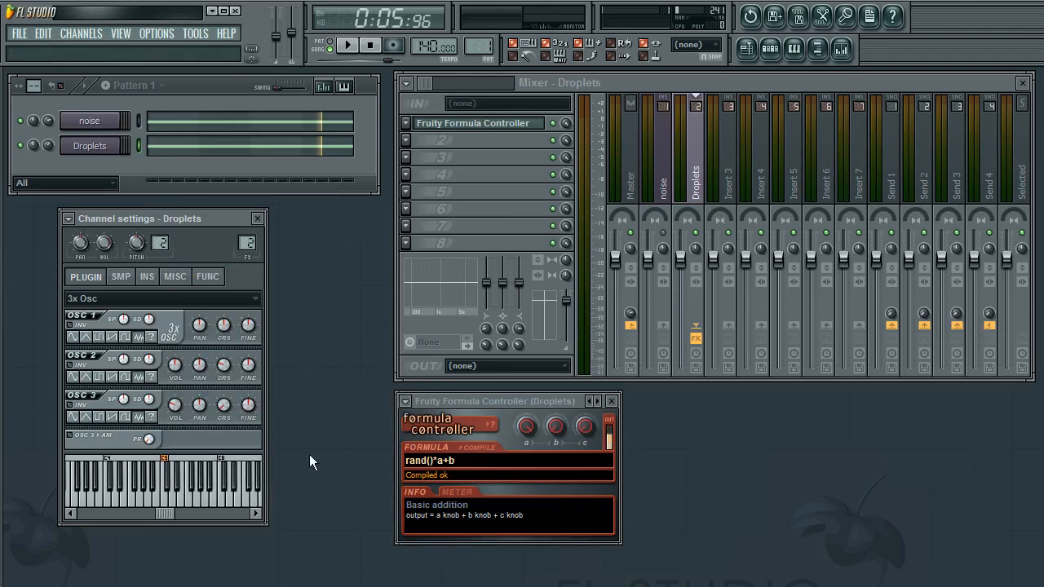
Reopen the volume knob's controller link settings and accept them unchanged
right_click(104, 242)
left_click(170, 361)
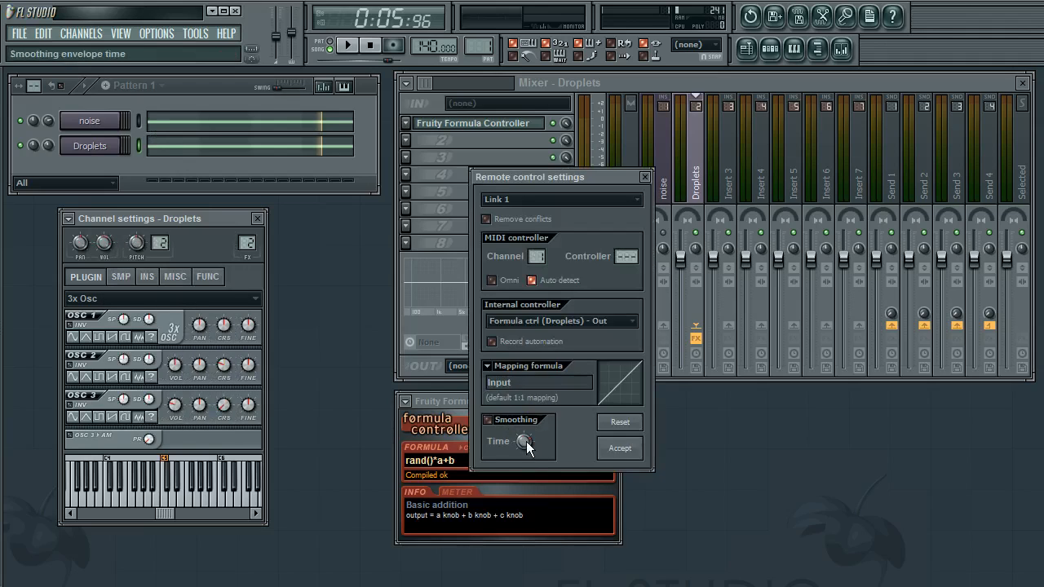
left_click_drag(552, 177, 250, 225)
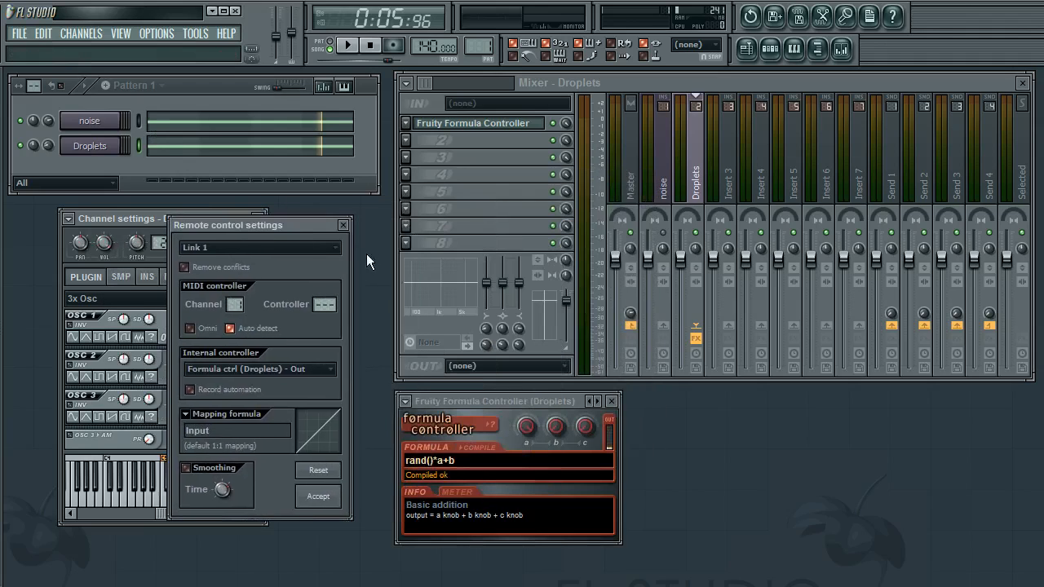
left_click(319, 496)
Play the song to hear the randomly modulated Droplets volume
left_click_drag(153, 222, 167, 223)
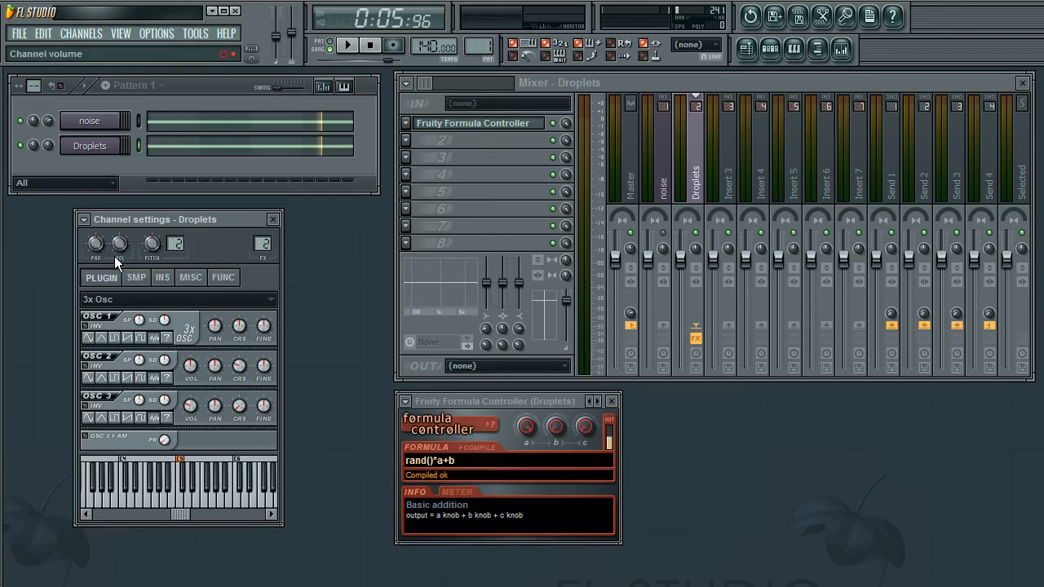
left_click_drag(153, 224, 144, 223)
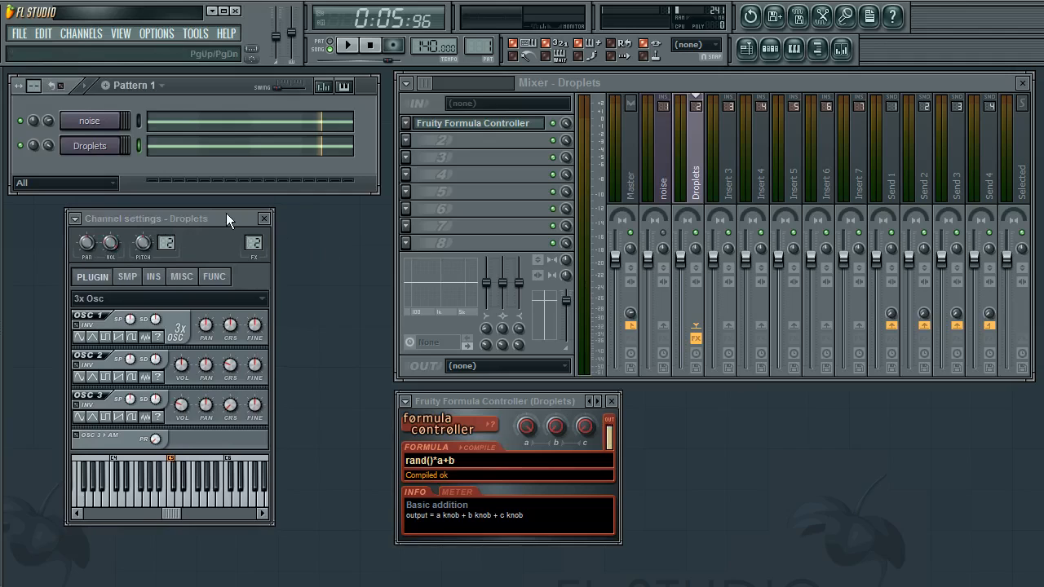
left_click_drag(227, 217, 219, 219)
key("space")
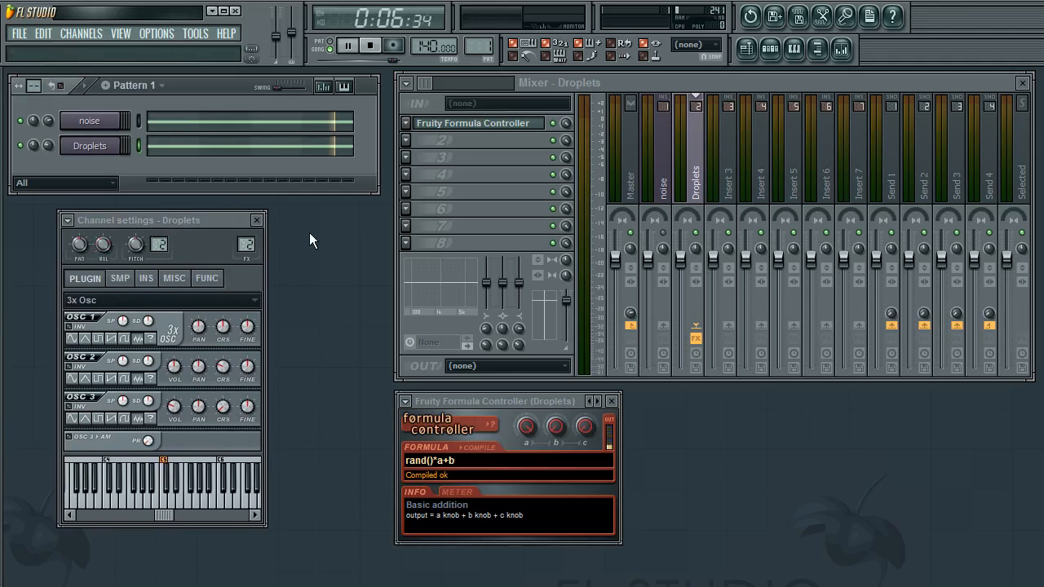
left_click_drag(210, 216, 212, 223)
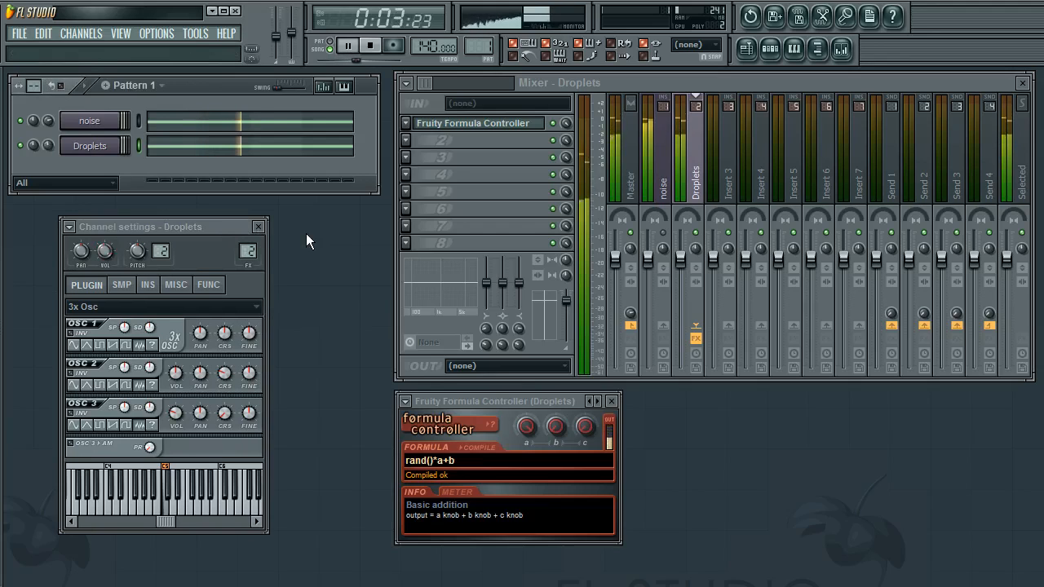
left_click_drag(177, 230, 154, 210)
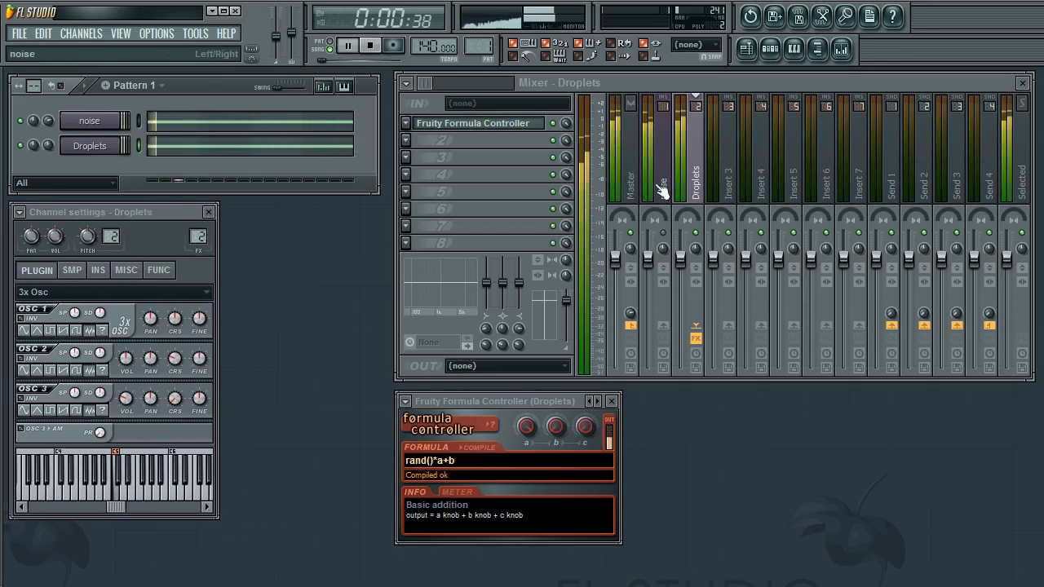
Load Fruity Parametric EQ 2 into the second effect slot of the Droplets mixer track
left_click(694, 181)
left_click(407, 141)
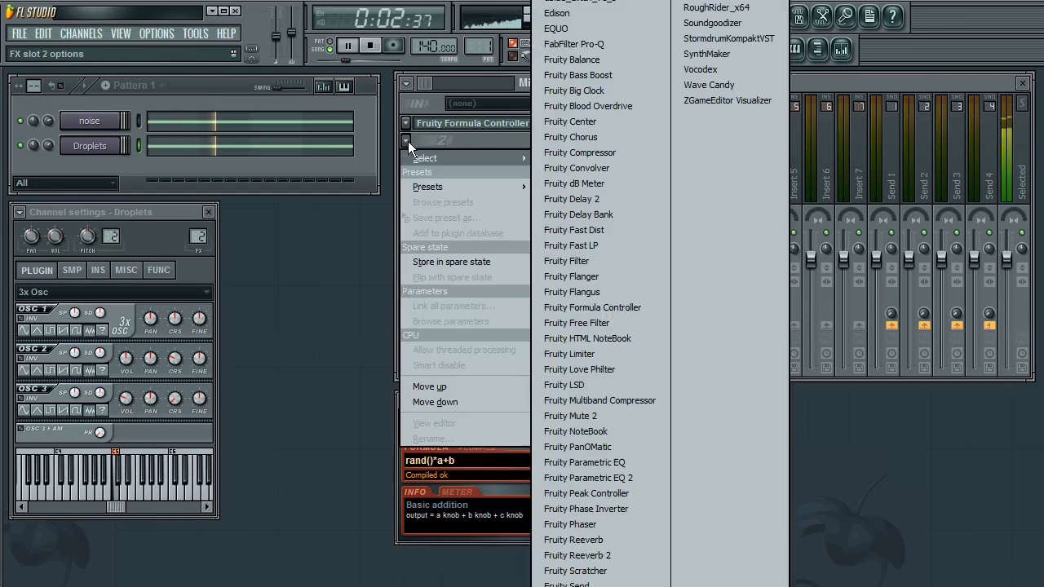
left_click(379, 330)
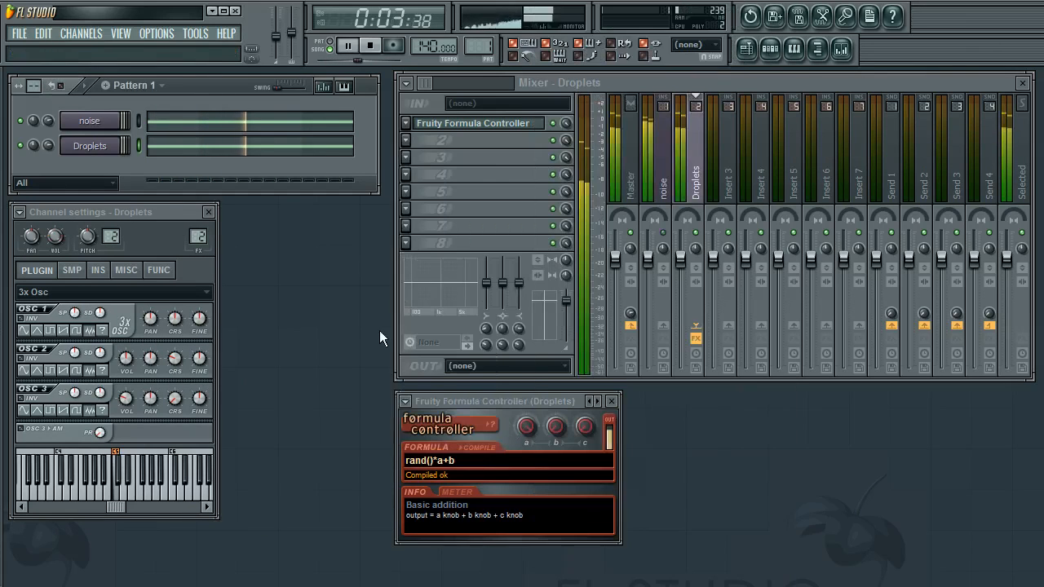
left_click(405, 141)
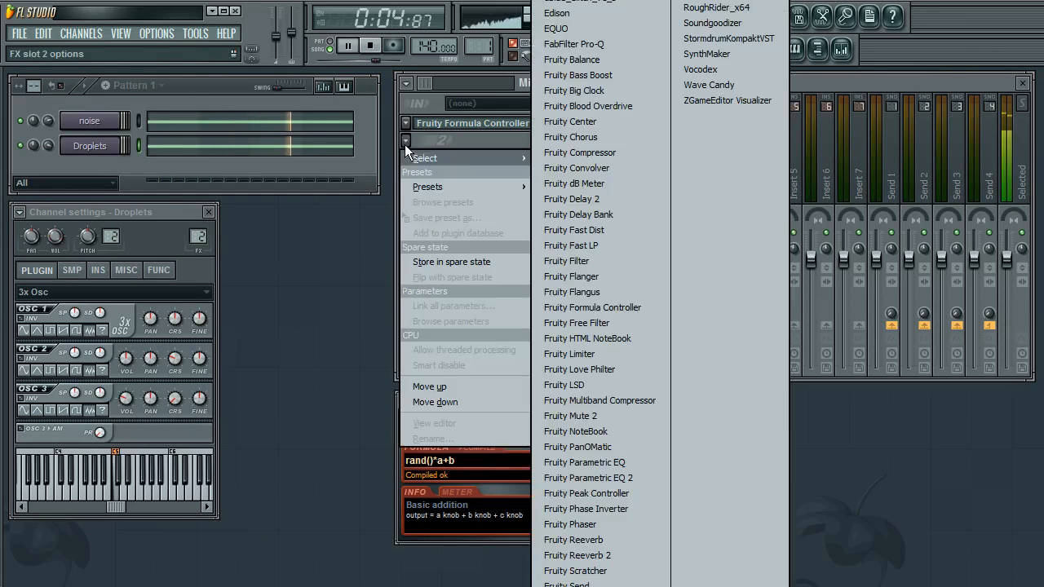
left_click(620, 477)
Move EQ band 1's low shelf to about 1 kHz, lower it, and adjust its bandwidth
left_click_drag(504, 231, 574, 290)
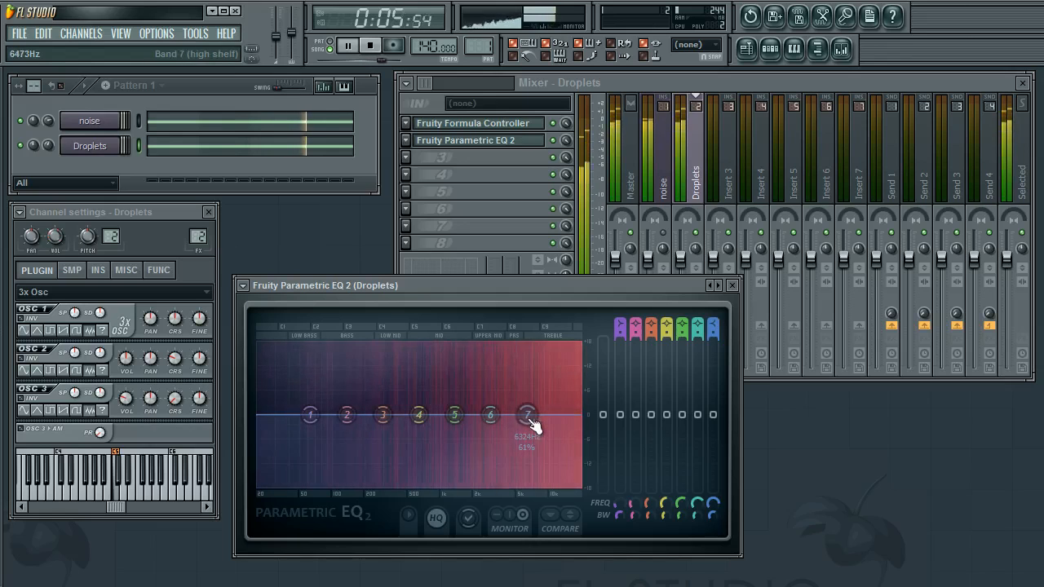
left_click_drag(314, 430, 441, 481)
left_click_drag(620, 515, 620, 466)
mouse_move(619, 515)
left_mouse_down()
mouse_move(620, 555)
mouse_move(619, 516)
left_mouse_up()
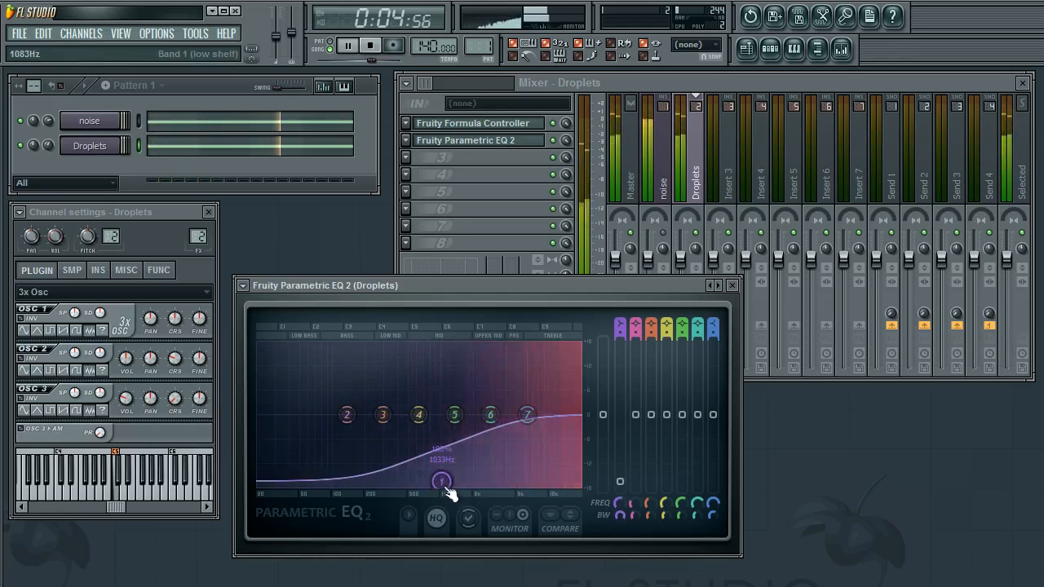
mouse_move(442, 482)
left_mouse_down()
mouse_move(349, 487)
mouse_move(446, 487)
left_mouse_up()
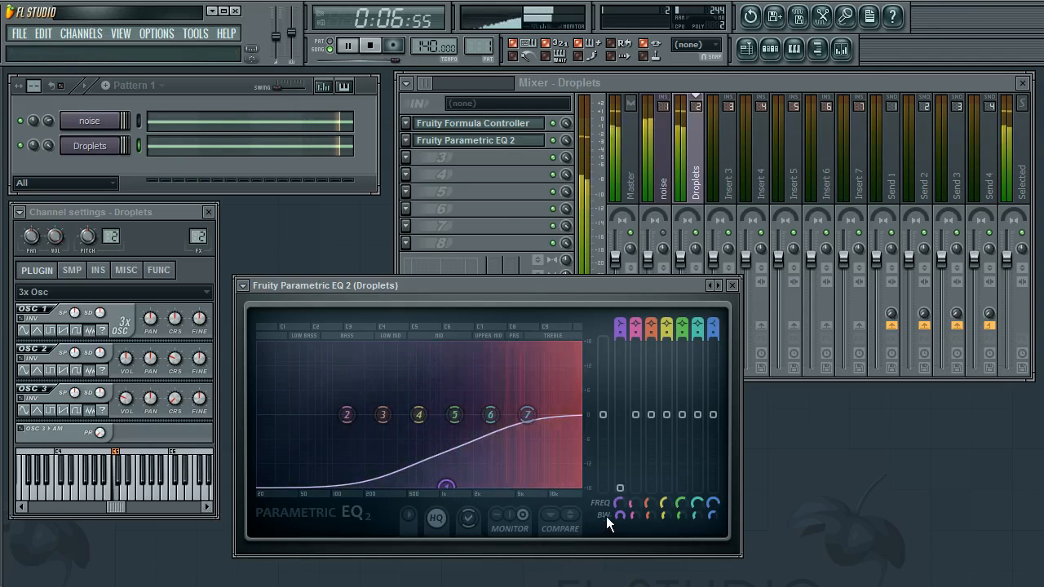
mouse_move(620, 515)
left_mouse_down()
mouse_move(620, 528)
mouse_move(619, 497)
left_mouse_up()
Pull band 7's high shelf down to about 5.4 kHz and adjust its bandwidth
left_click_drag(526, 415, 604, 494)
left_click_drag(713, 515, 712, 534)
mouse_move(581, 486)
left_mouse_down()
mouse_move(480, 489)
mouse_move(575, 486)
left_mouse_up()
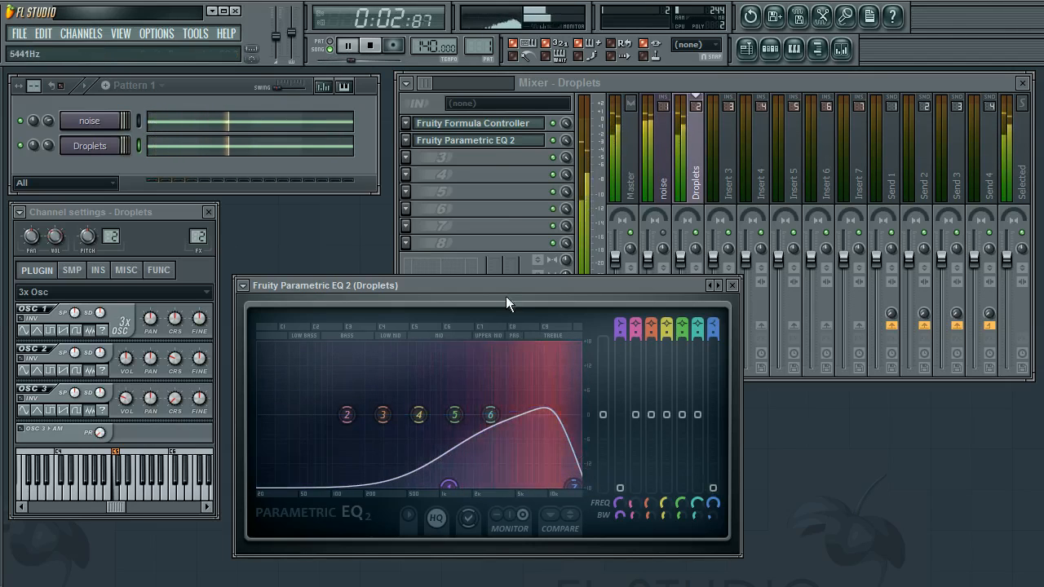
left_click_drag(505, 289, 446, 237)
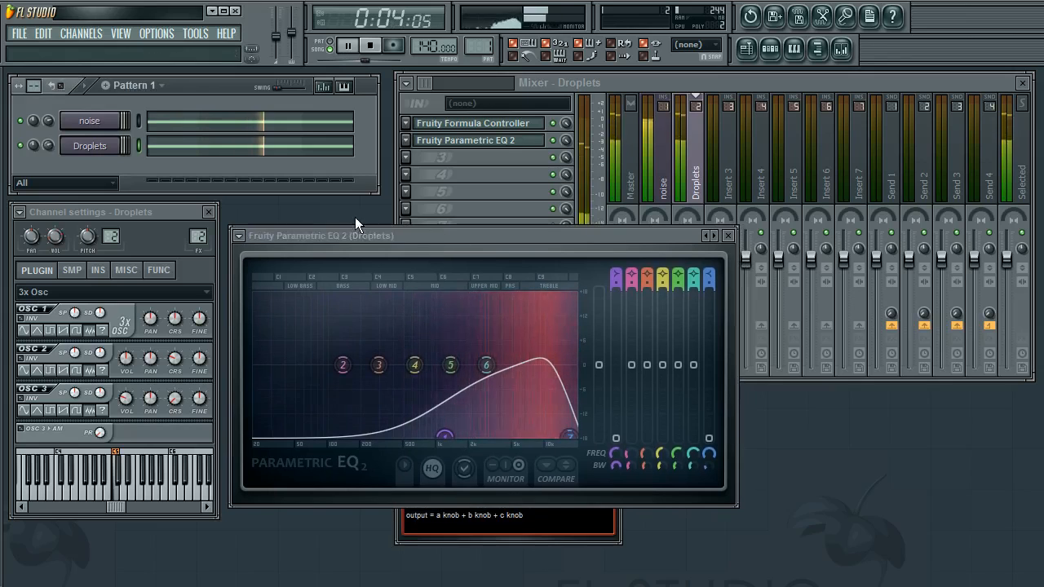
left_click_drag(437, 236, 435, 245)
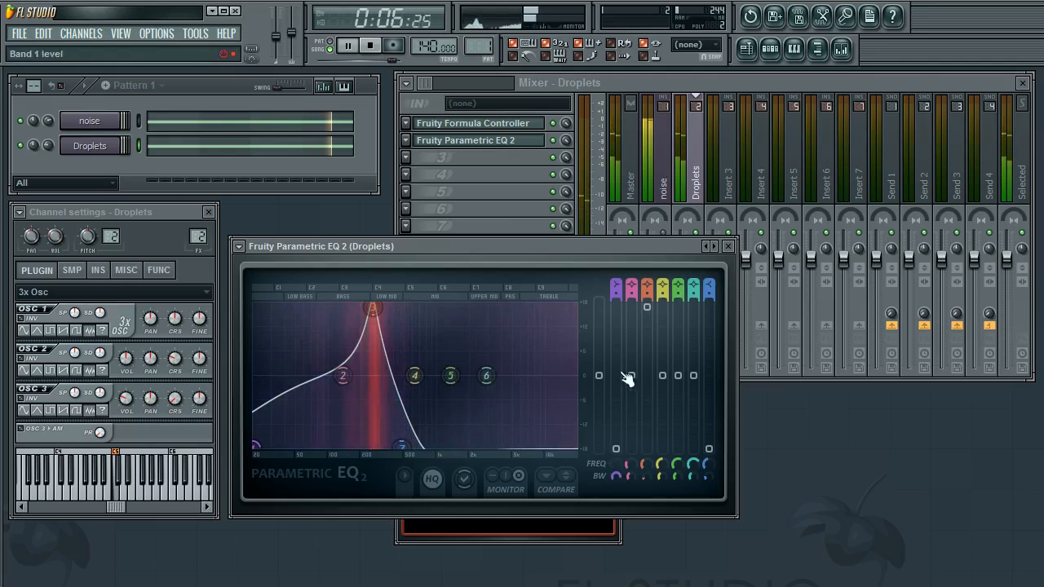
right_click(646, 309)
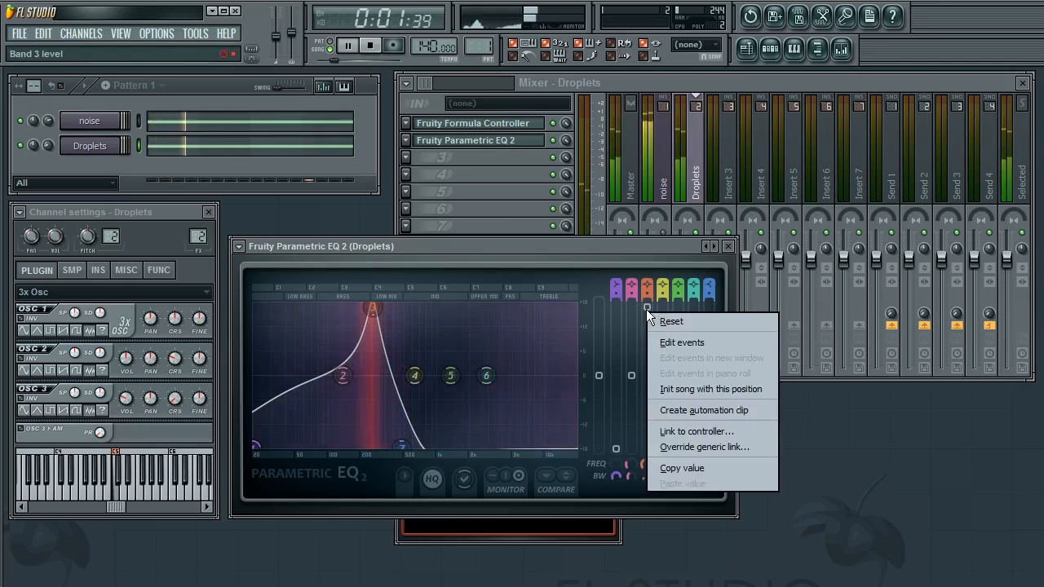
left_click(562, 260)
Drag band 7's high shelf up to about 16 kHz, then undo that change
left_click_drag(403, 447, 407, 447)
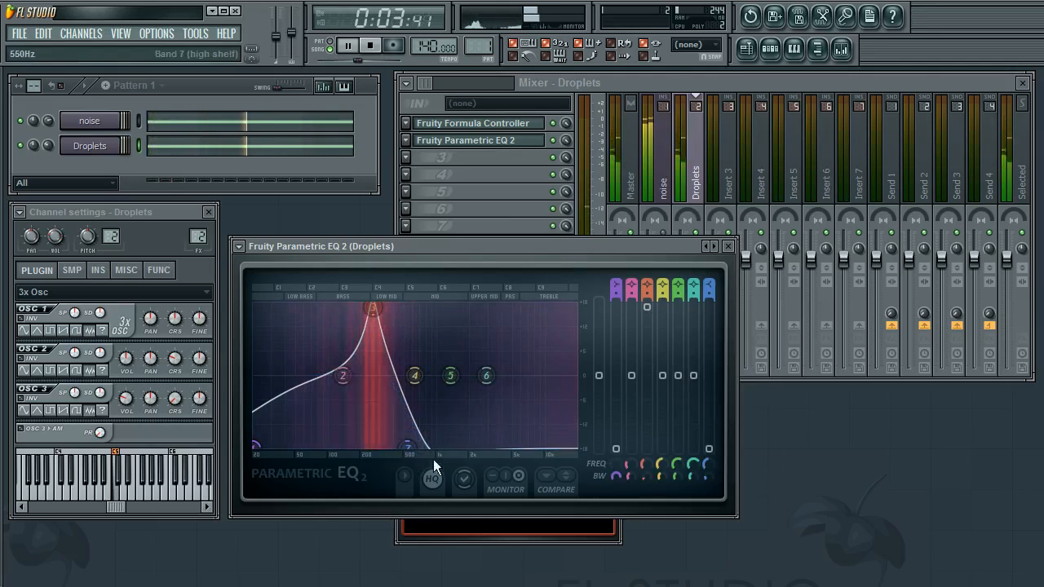
left_click_drag(431, 250, 431, 254)
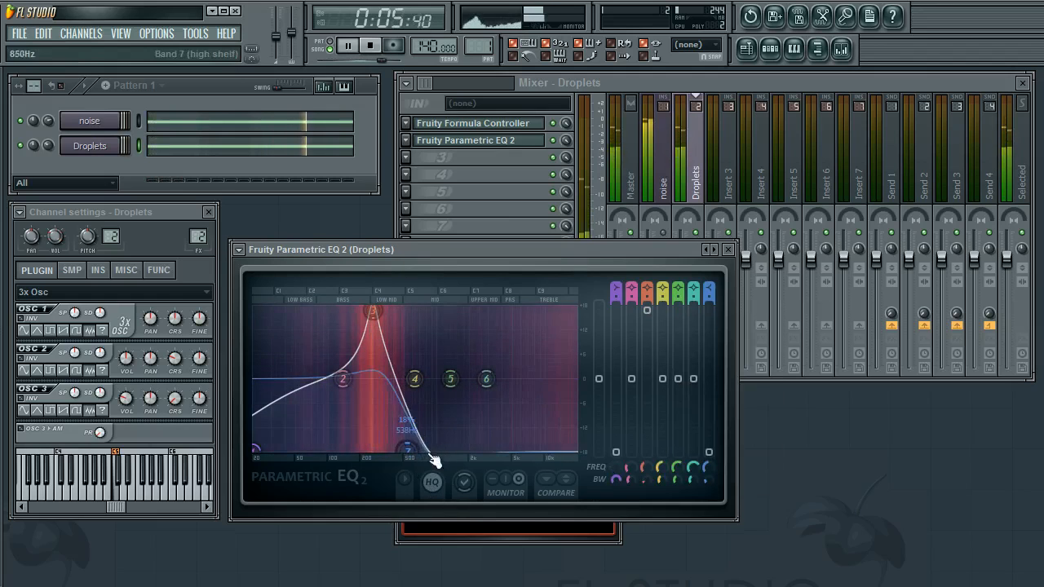
left_click_drag(407, 450, 575, 449)
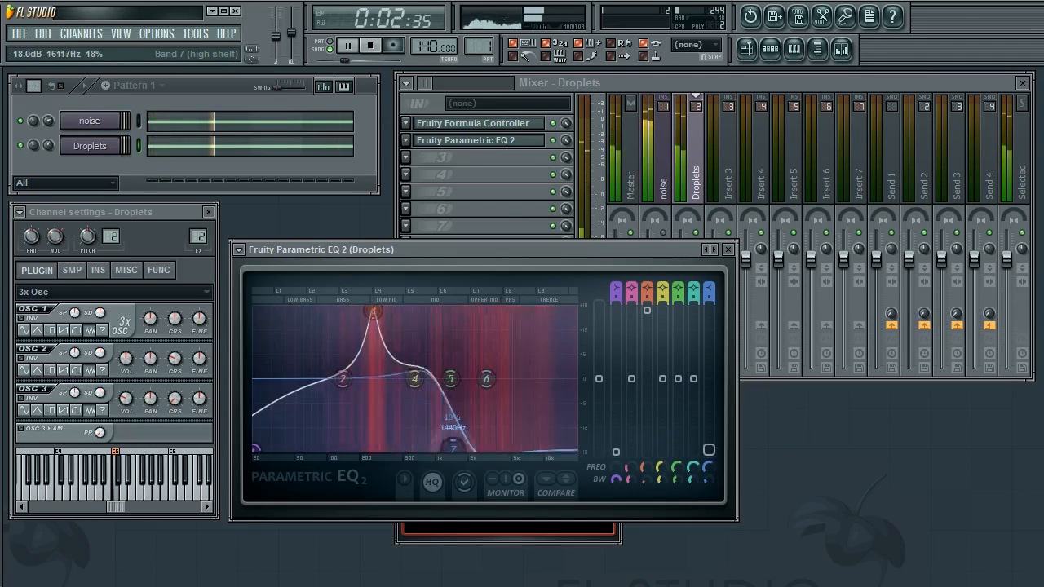
key("ctrl+z")
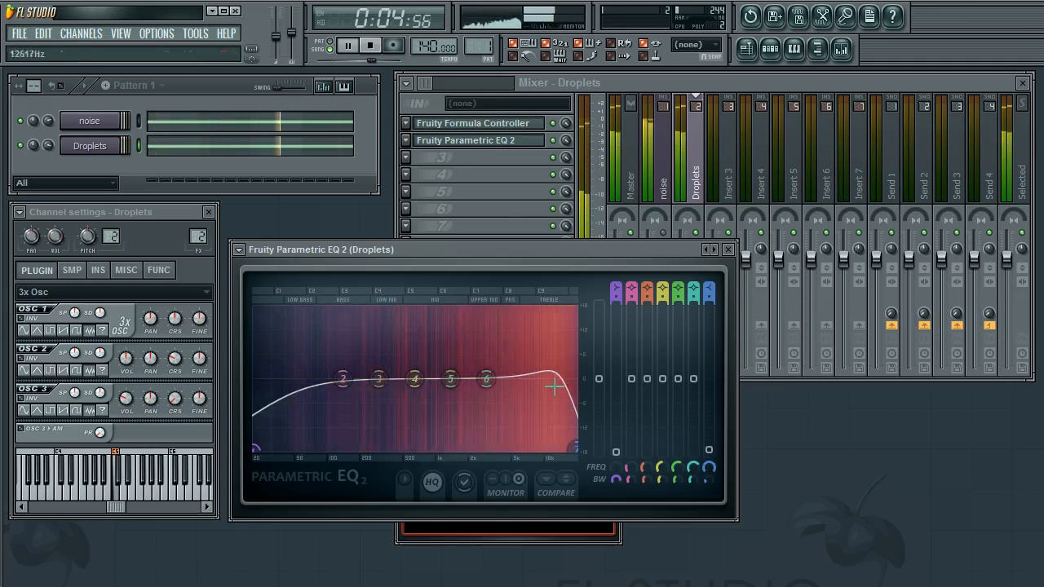
Slide band 1's low shelf up to around 1 kHz to cut the low end
left_click_drag(257, 448, 443, 448)
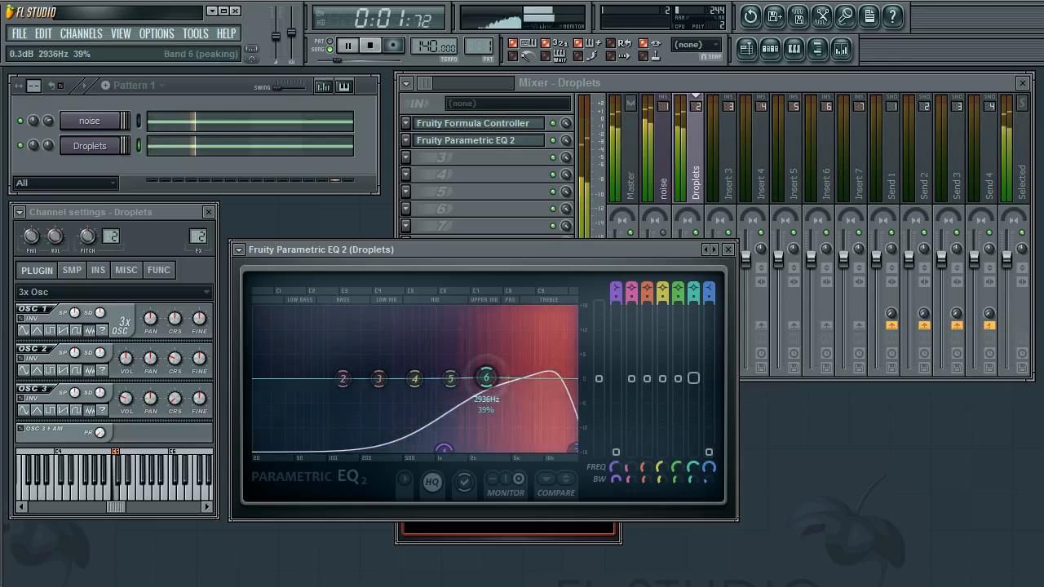
left_click_drag(486, 378, 473, 387)
left_click_drag(443, 248, 402, 266)
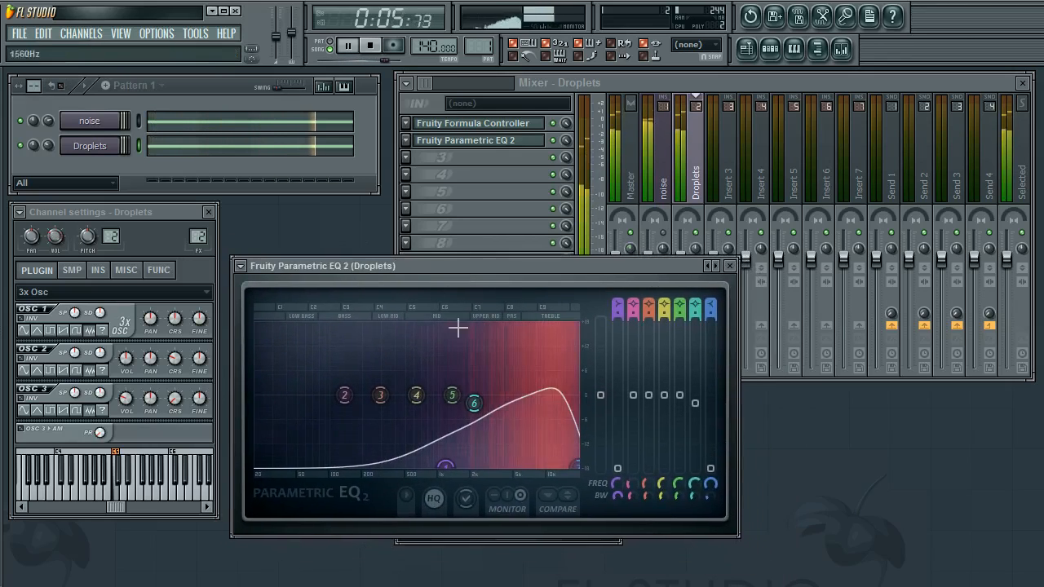
Boost band 6 to about 6.5 dB near 11.8 kHz and narrow its bandwidth
left_click_drag(569, 464, 573, 464)
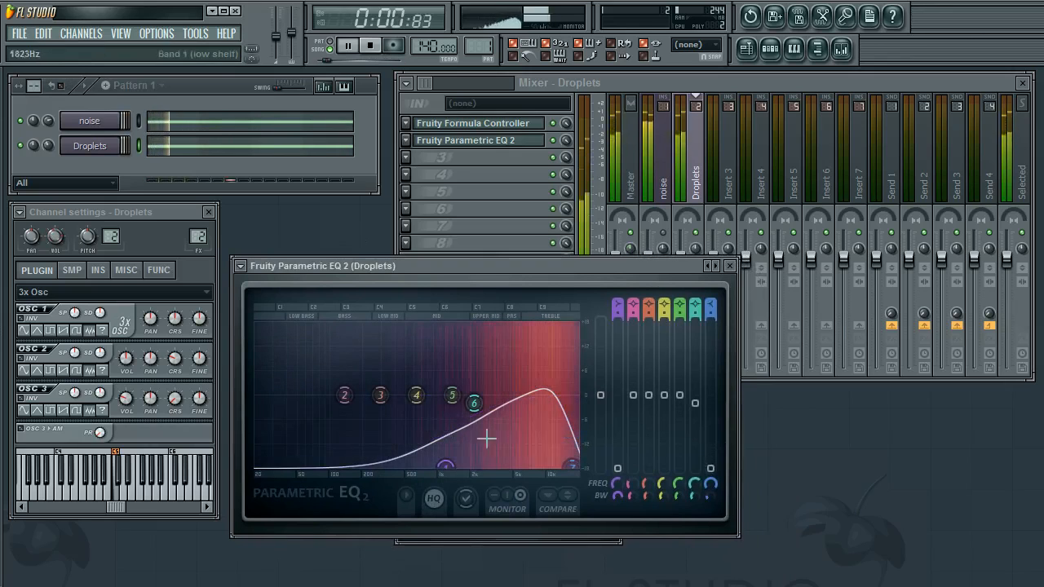
left_click_drag(479, 405, 556, 372)
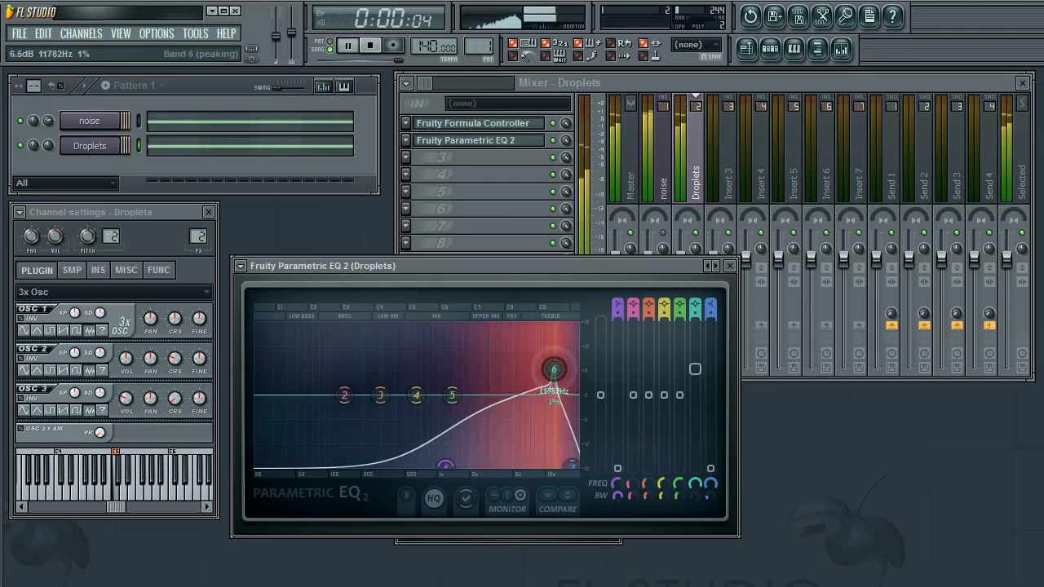
left_click_drag(692, 497, 693, 484)
left_click_drag(554, 370, 549, 373)
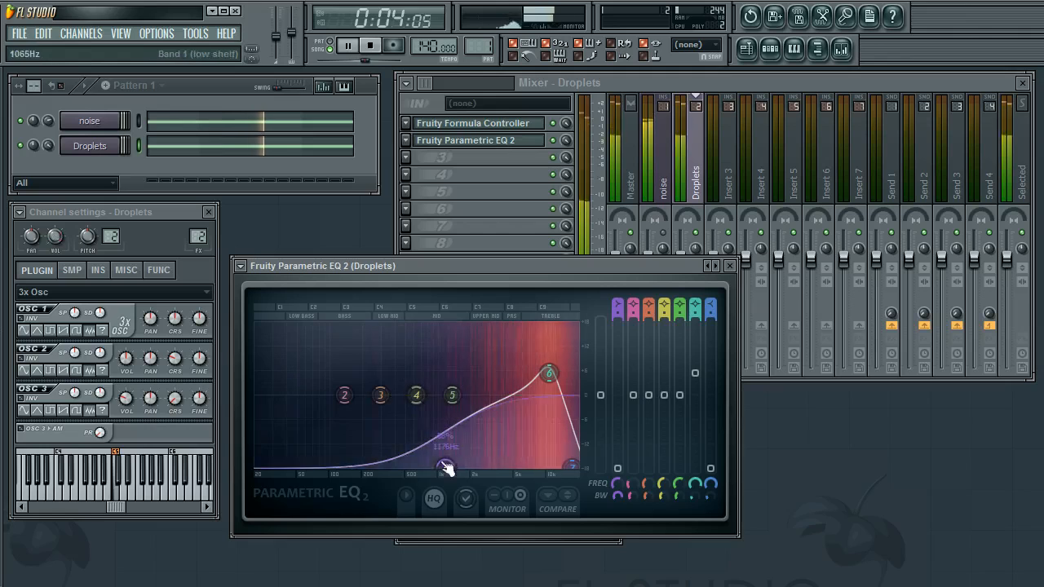
Refine the Droplets EQ by nudging bands 1 and 4 and cutting band 5 to about -3.5 dB near 3.8 kHz
left_click_drag(462, 466, 458, 465)
left_click_drag(416, 395, 430, 405)
left_click_drag(451, 395, 461, 397)
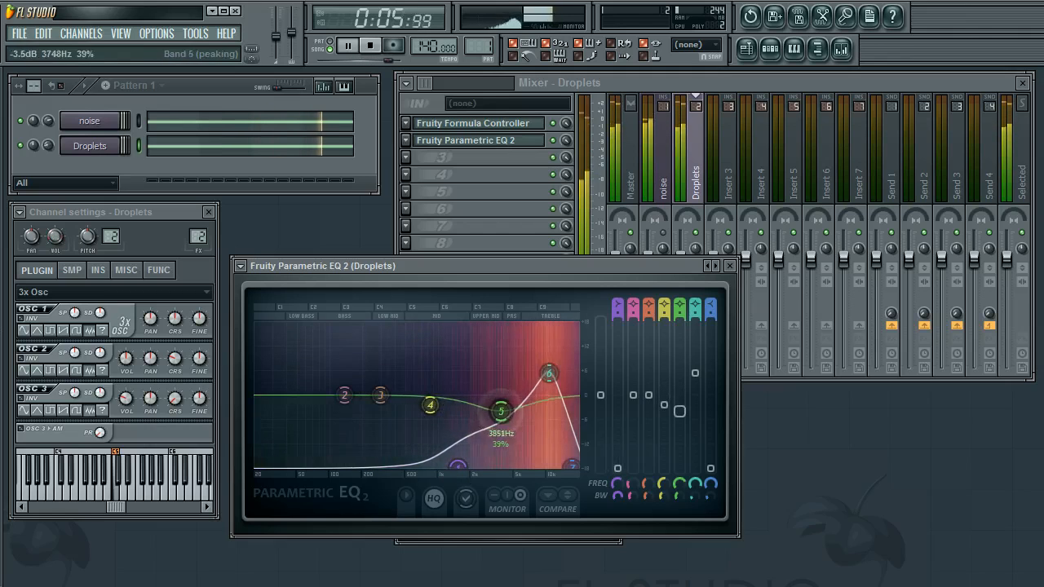
left_click_drag(458, 466, 462, 466)
left_click_drag(430, 405, 432, 411)
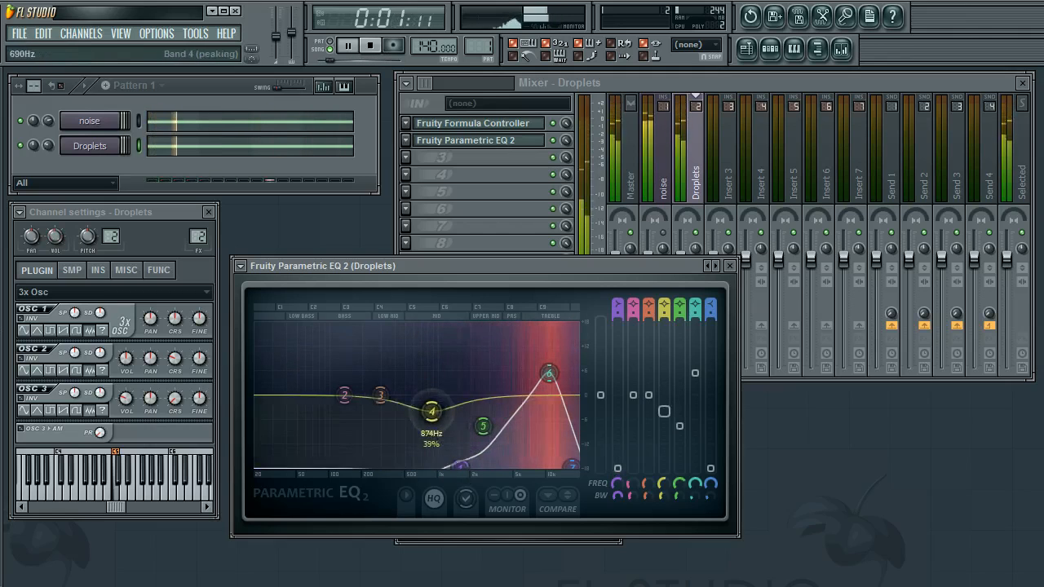
left_click_drag(462, 466, 459, 464)
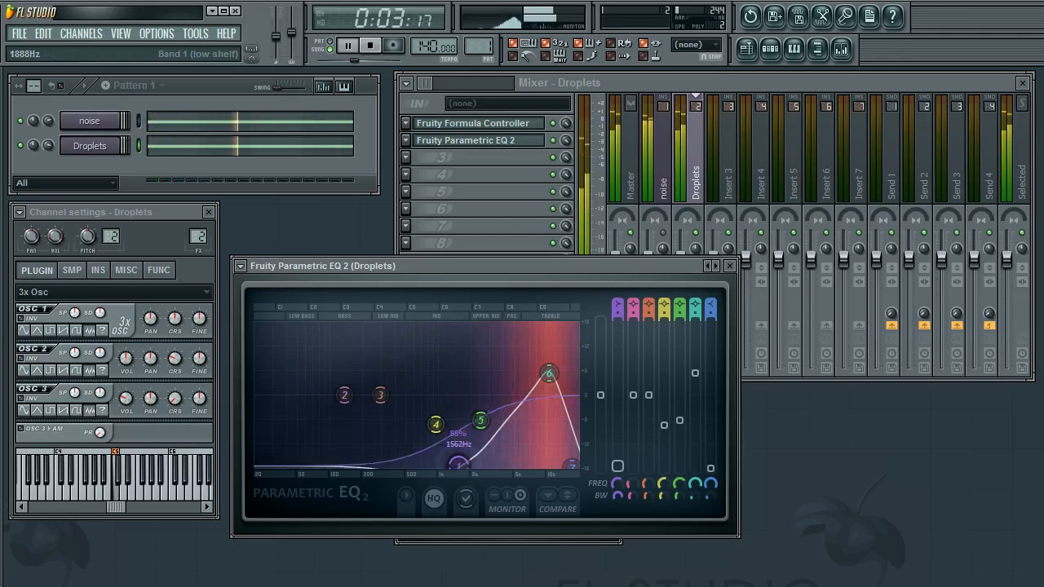
Pull band 2 down to about -10.5 dB at 100 Hz, fine-tune band 6, and close the Droplets EQ
left_click_drag(344, 395, 332, 437)
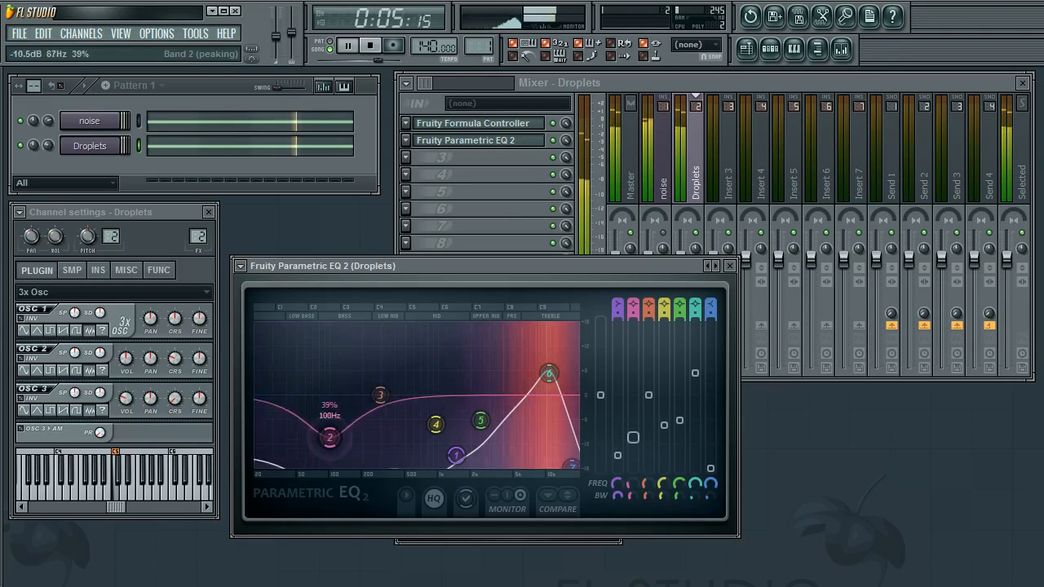
left_click_drag(457, 455, 496, 418)
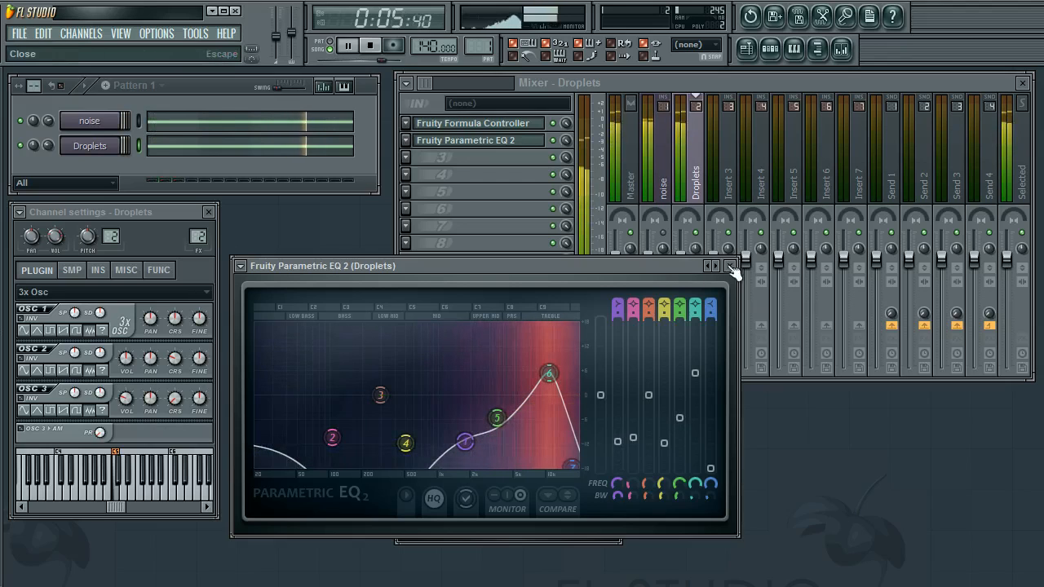
mouse_move(548, 373)
left_mouse_down()
mouse_move(538, 372)
mouse_move(563, 373)
mouse_move(552, 375)
left_mouse_up()
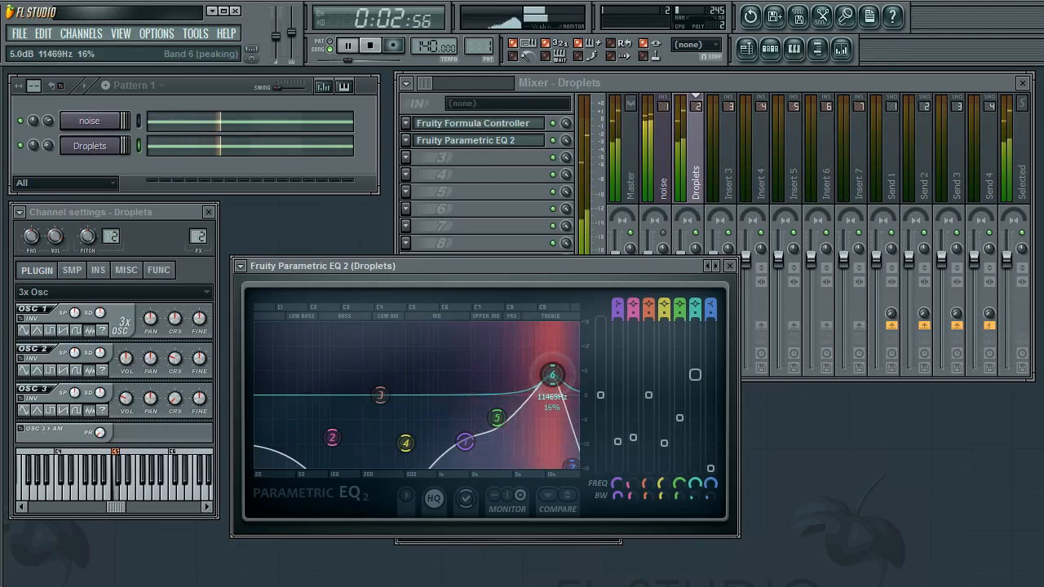
left_click(731, 268)
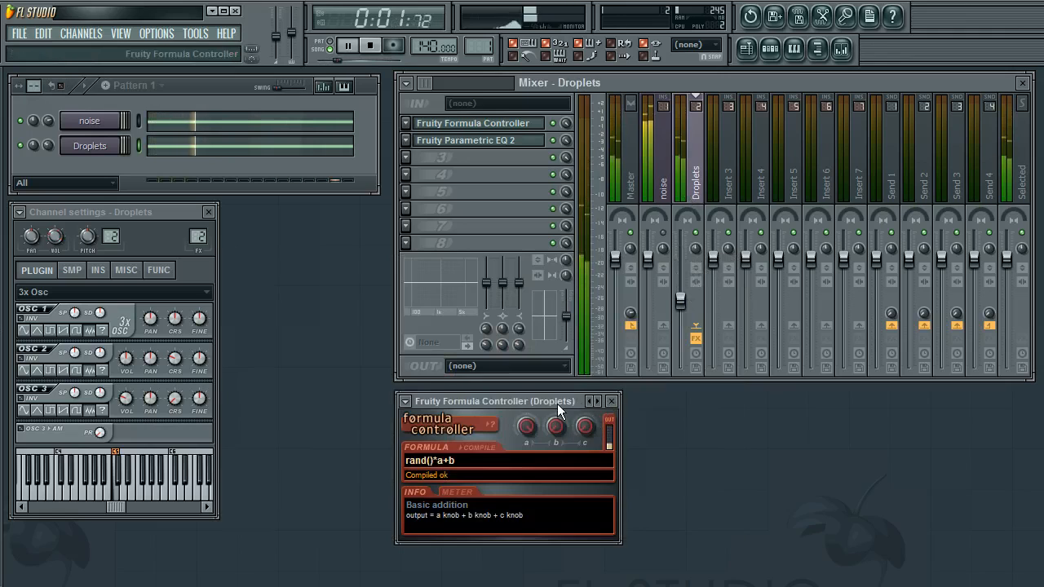
Move the Formula Controller window aside and lower the noise track's fader to about -16.5 dB
left_click_drag(557, 403, 559, 412)
left_click_drag(647, 256, 648, 324)
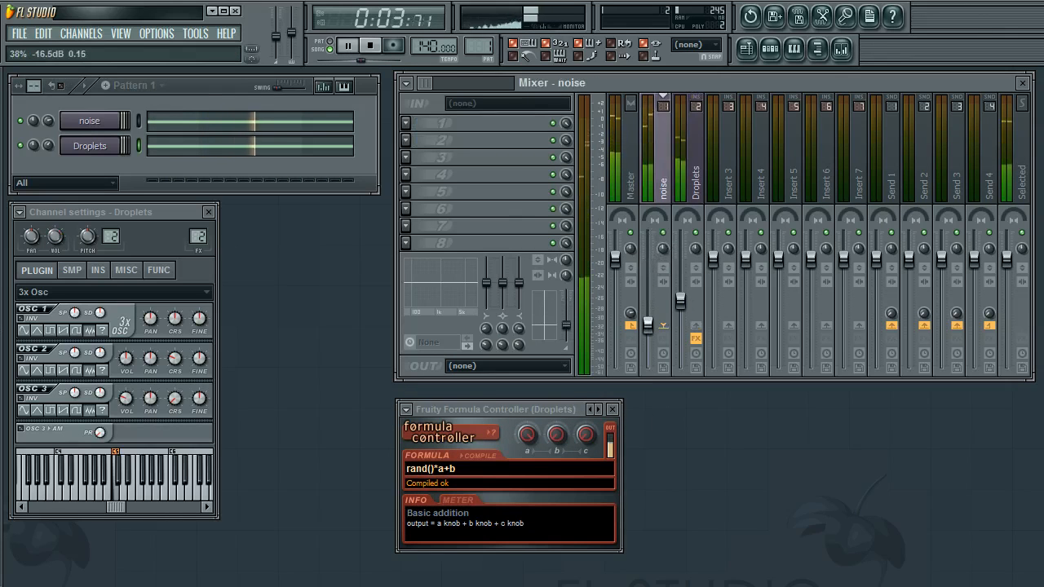
left_click(681, 303)
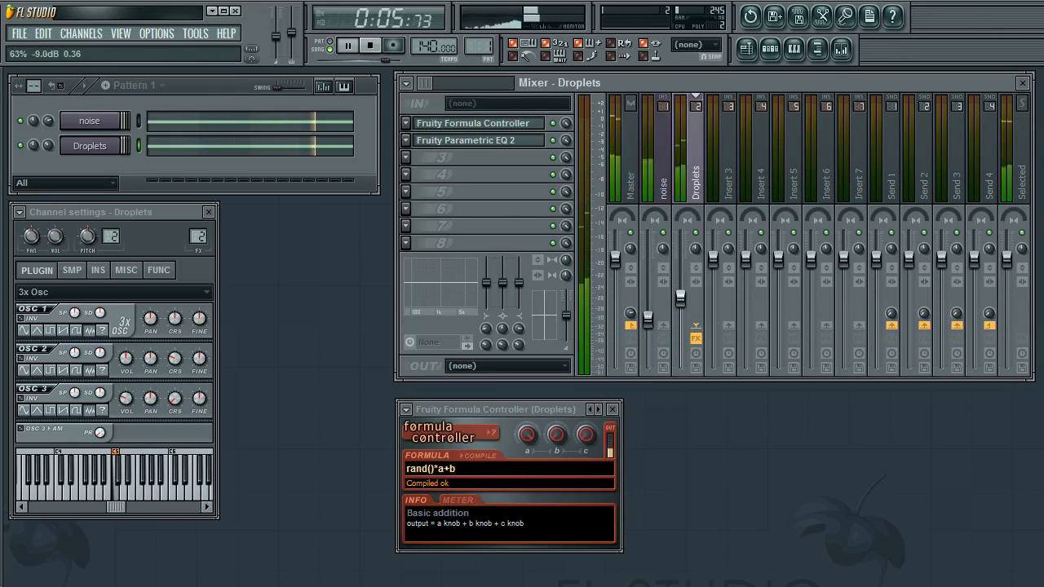
Close the channel settings and insert Fruity Parametric EQ 2 into the noise track's first effect slot
left_click(665, 175)
left_click(208, 213)
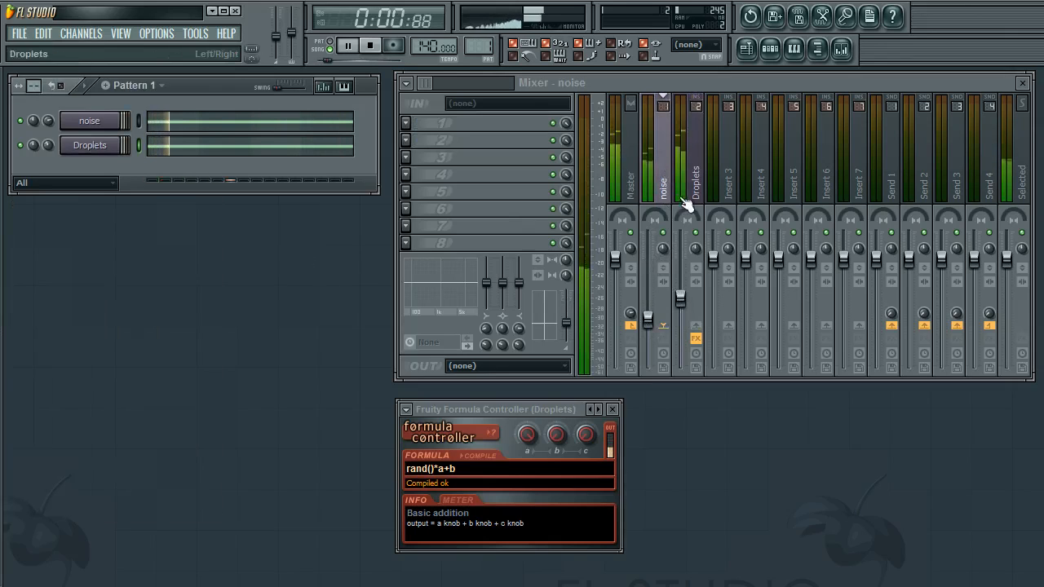
left_click(405, 124)
mouse_move(432, 141)
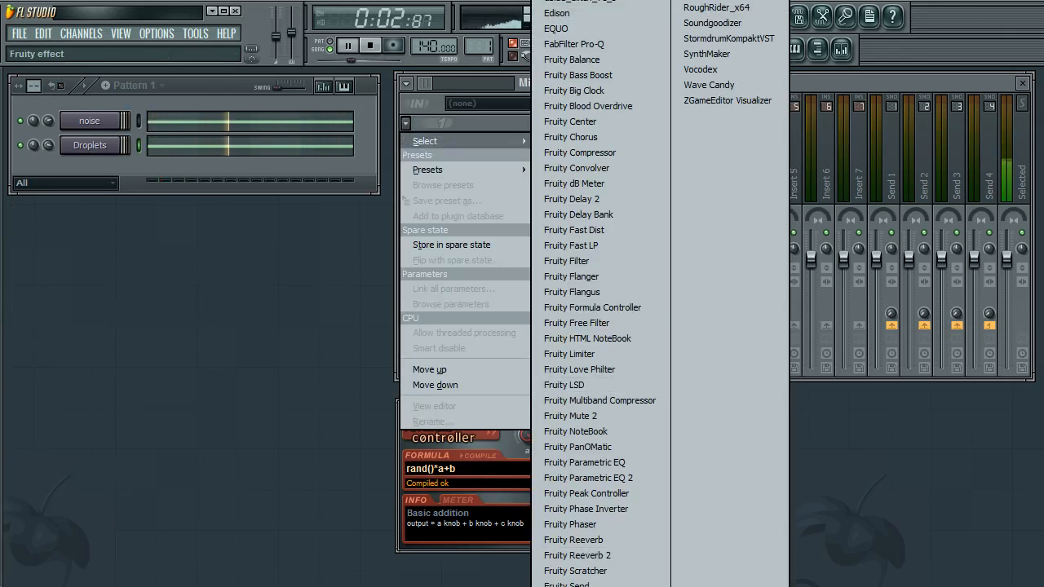
left_click(629, 478)
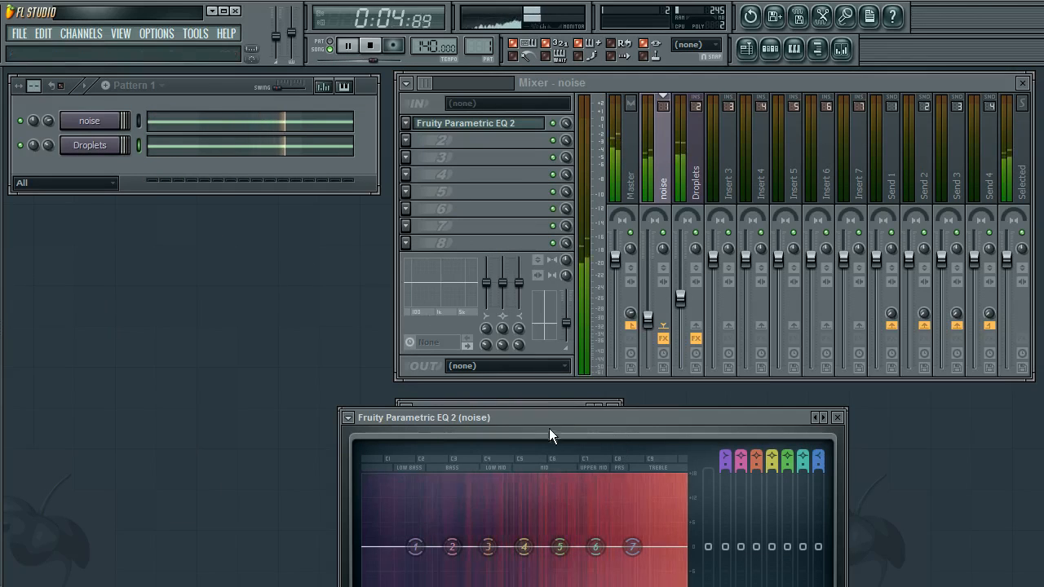
left_click_drag(549, 430, 229, 268)
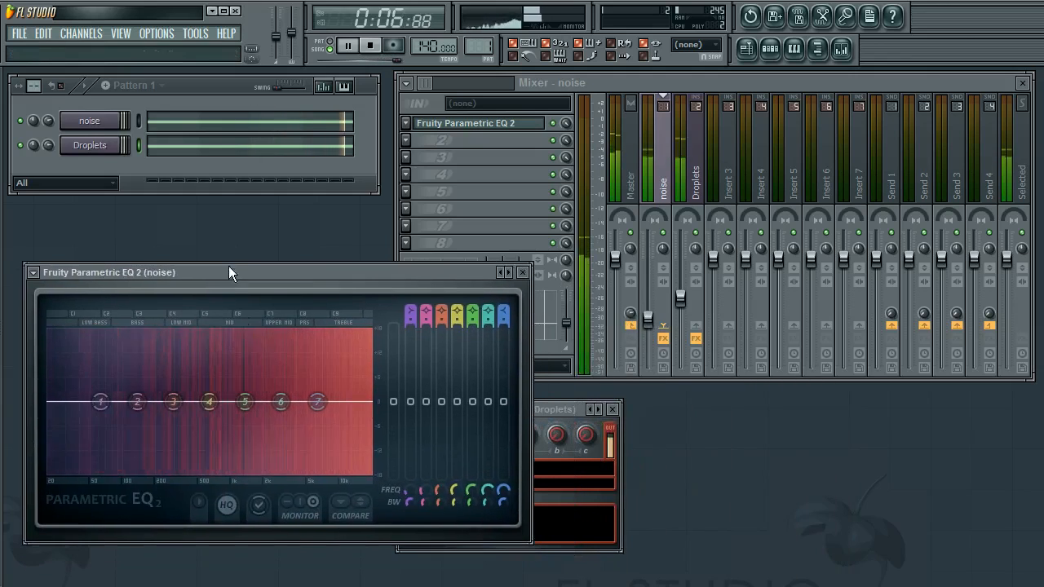
On the noise EQ, pull band 1's shelf toward 1 kHz, cut band 7 to -18 dB at 20 kHz, and boost band 6
left_click_drag(101, 402, 233, 473)
left_click_drag(318, 401, 369, 473)
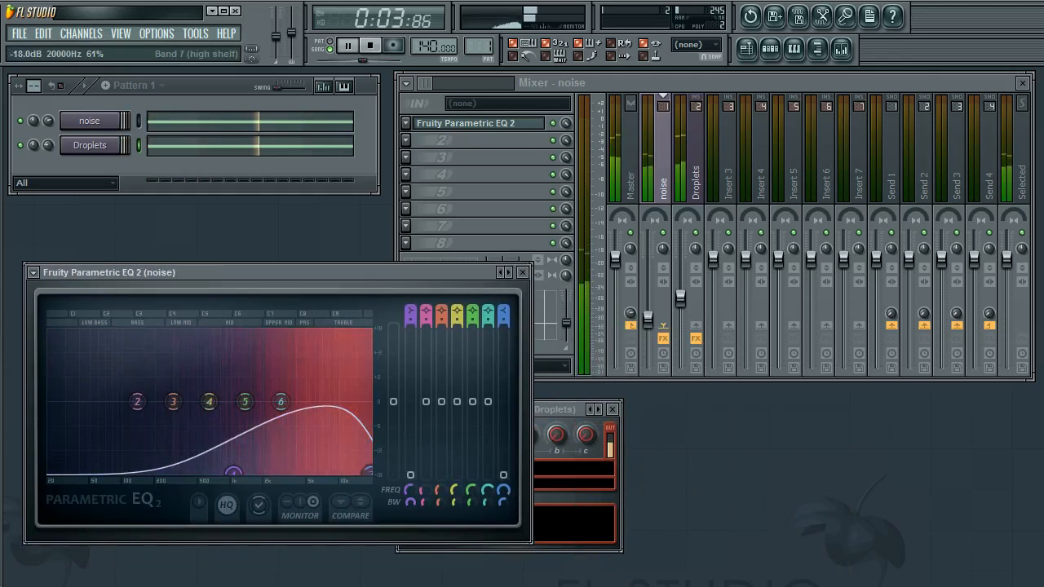
left_click_drag(514, 516, 502, 505)
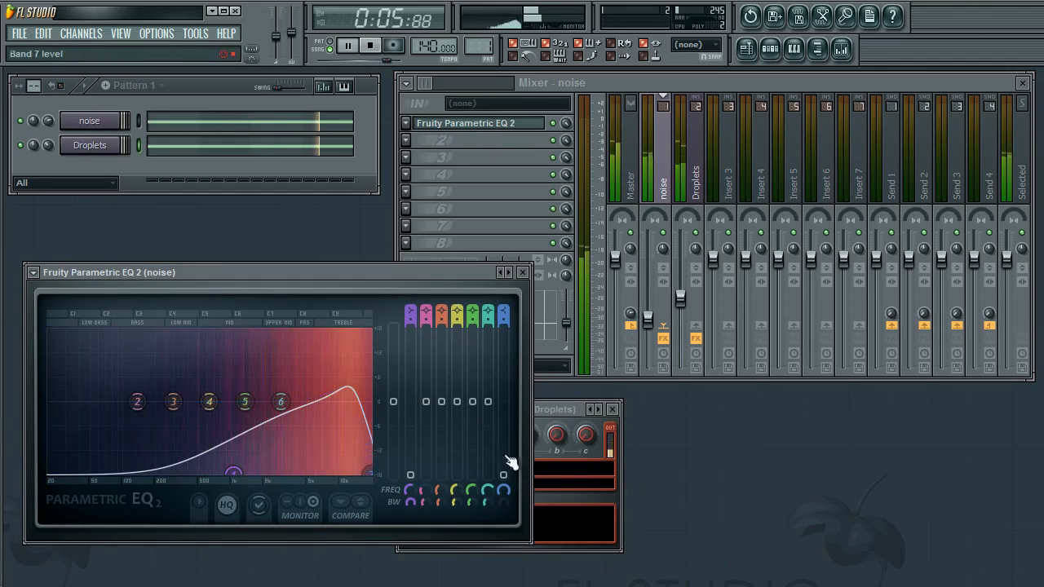
left_click_drag(280, 401, 351, 395)
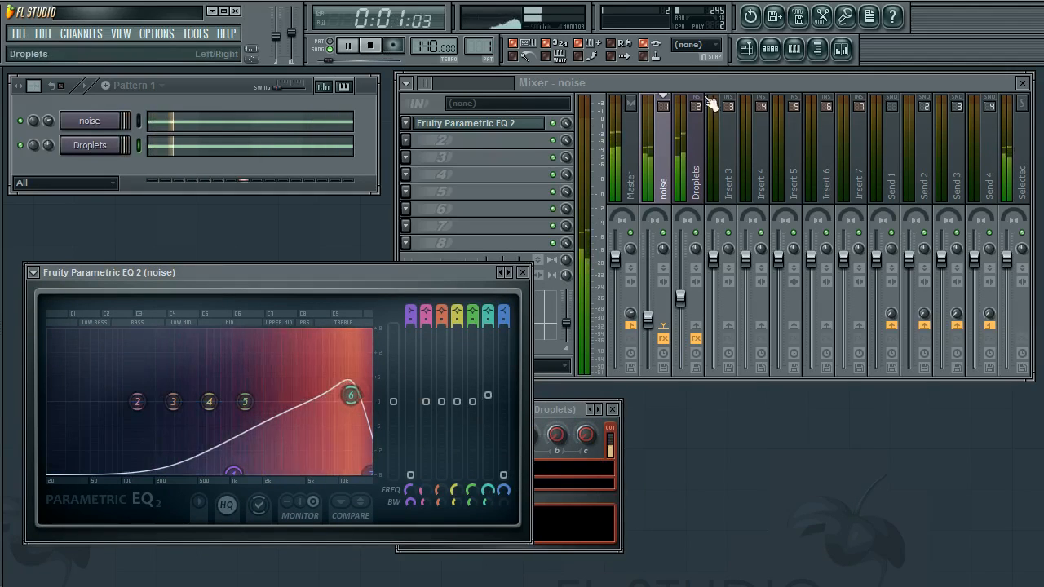
Open the Droplets track's Parametric EQ 2 for comparison, then bring the noise EQ back to the front
left_click(698, 114)
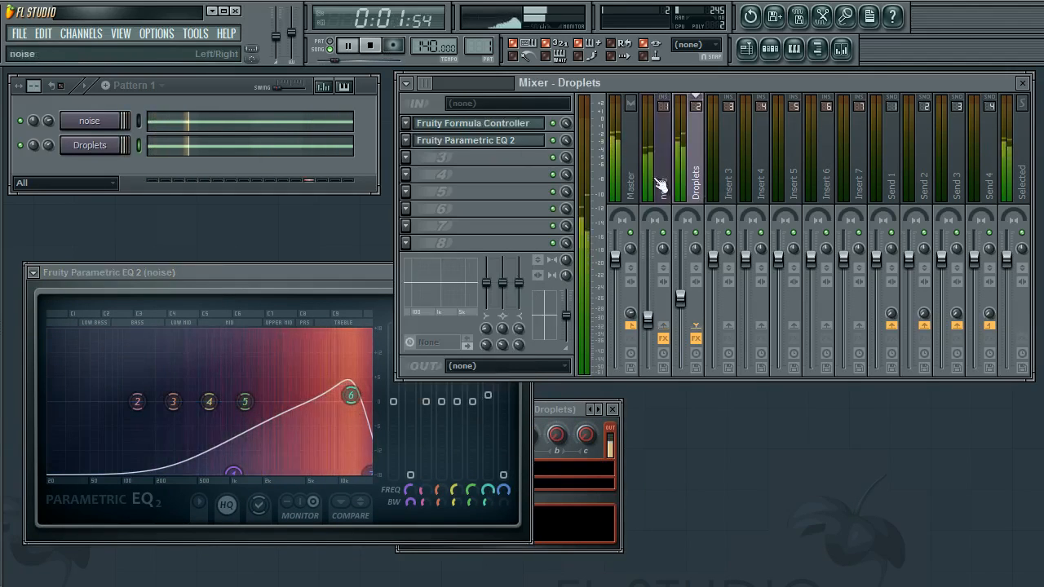
left_click(432, 142)
left_click(445, 142)
left_click(471, 141)
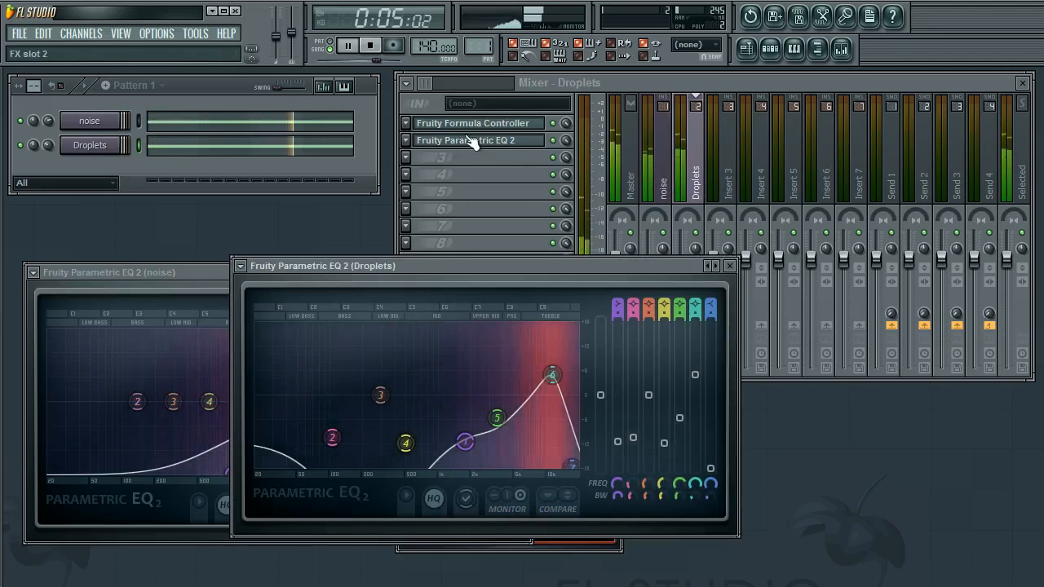
left_click(472, 141)
left_click(343, 275)
left_click_drag(342, 275, 352, 281)
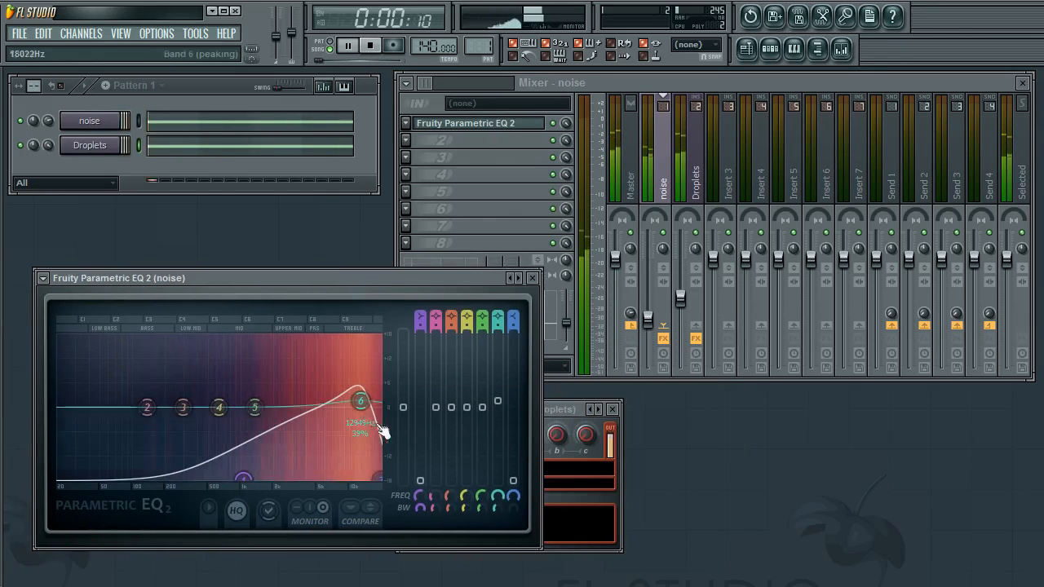
Narrow band 6's bandwidth to about 12% on the noise EQ and raise band 5 slightly
left_click_drag(497, 508, 497, 518)
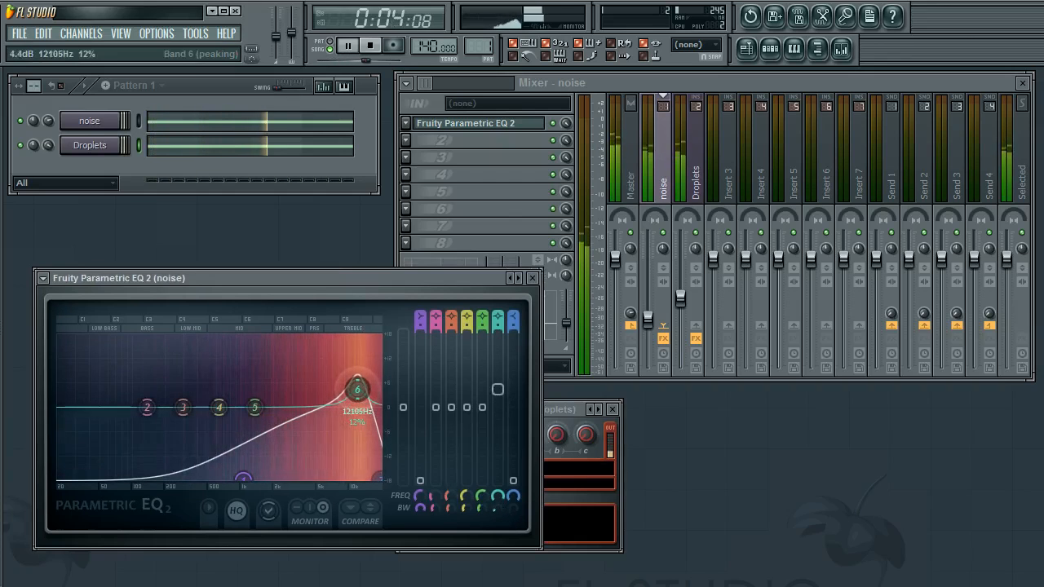
left_click_drag(254, 407, 276, 412)
Reset band 6's frequency and level on the noise EQ to their defaults
right_click(498, 495)
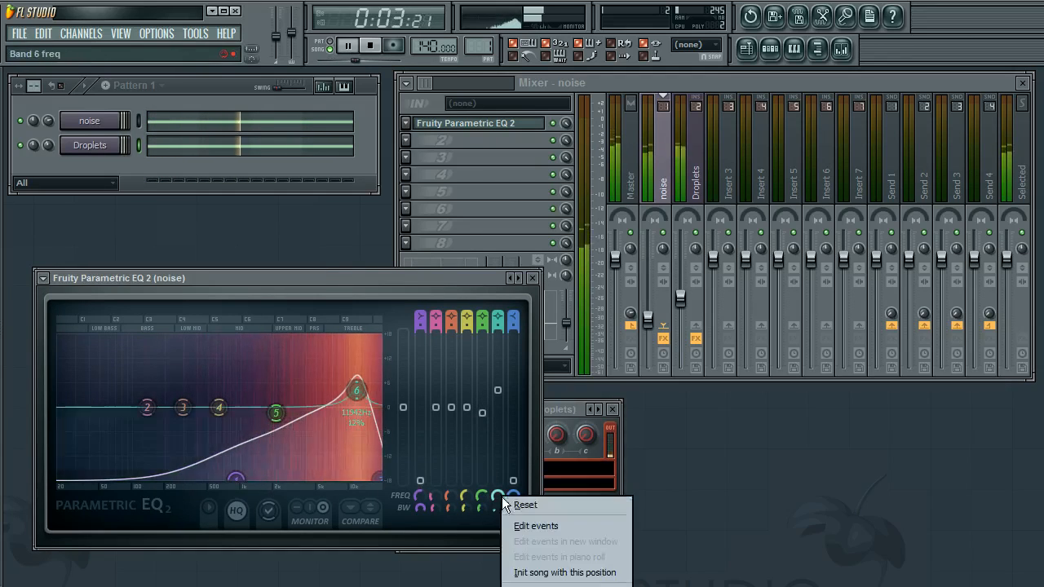
left_click(505, 504)
right_click(498, 392)
left_click(513, 405)
Shift band 1's shelf slightly lower, widen band 7, and close the noise EQ window
left_click_drag(236, 478, 217, 478)
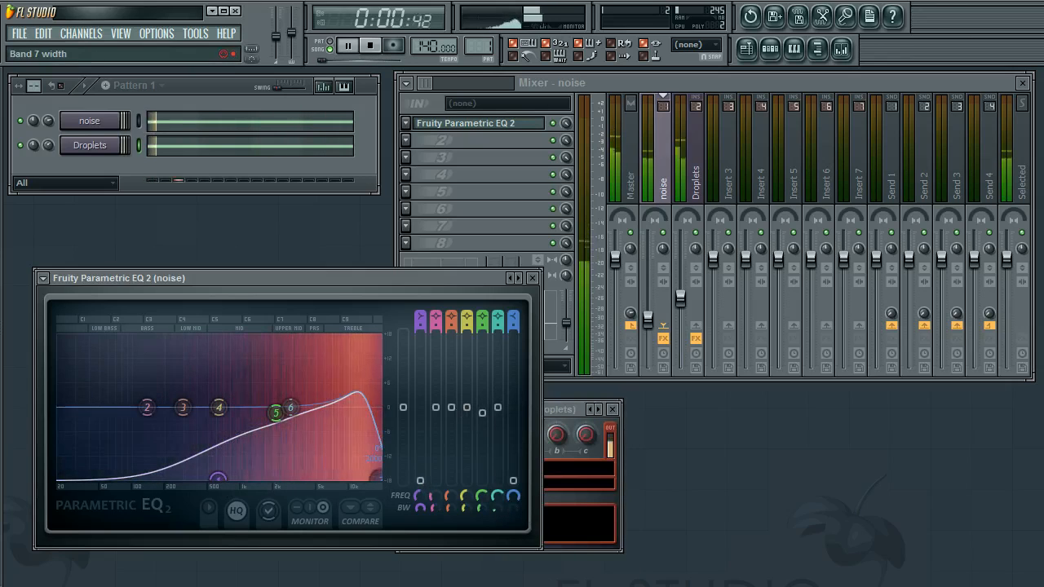
left_click_drag(513, 323, 513, 306)
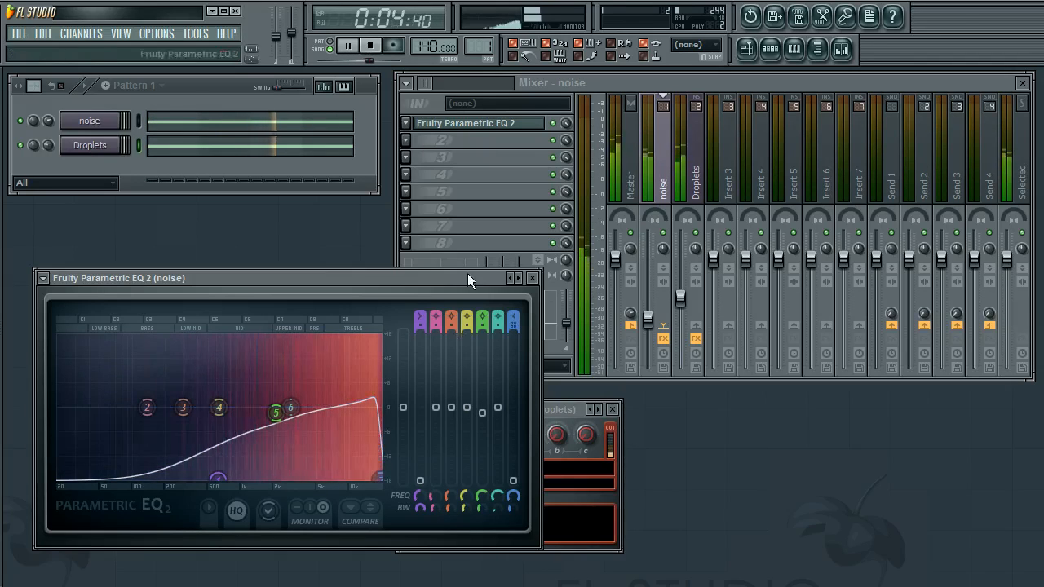
left_click(531, 278)
Select the Master track and insert Fruity Stereo Shaper into its first effect slot
left_click_drag(535, 409, 172, 401)
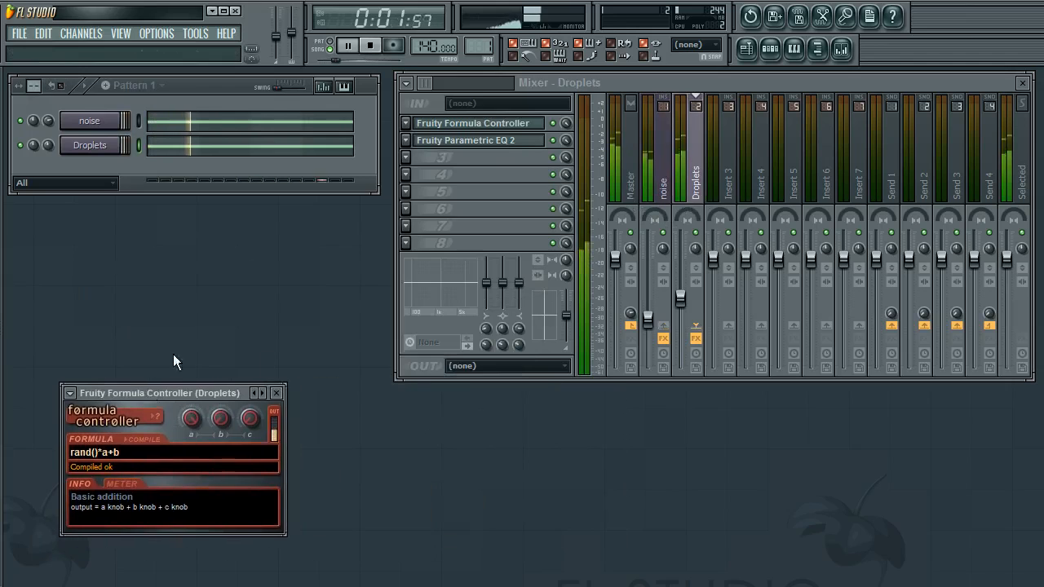
left_click(663, 176)
left_click(695, 179)
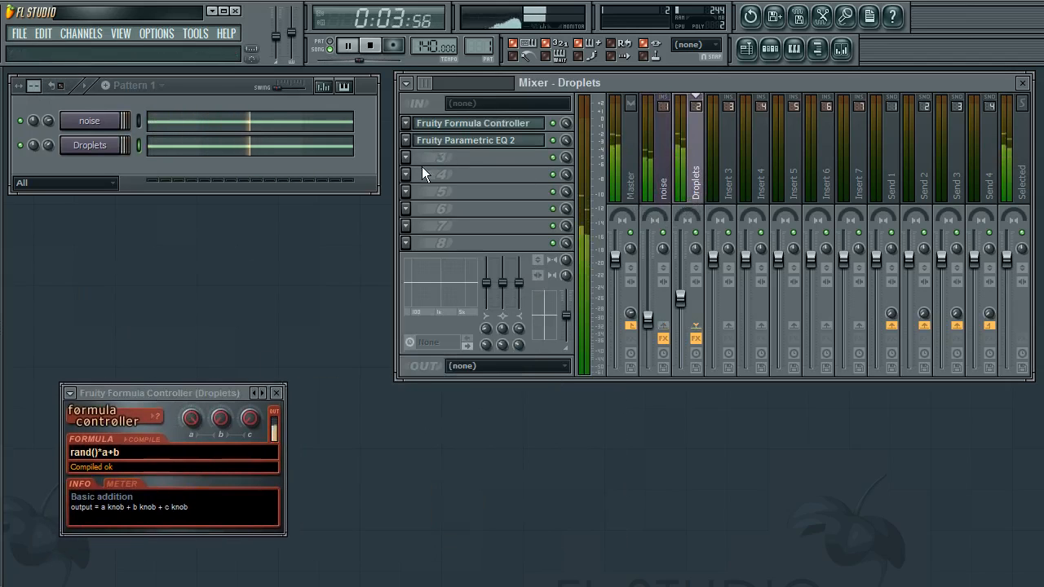
left_click(628, 187)
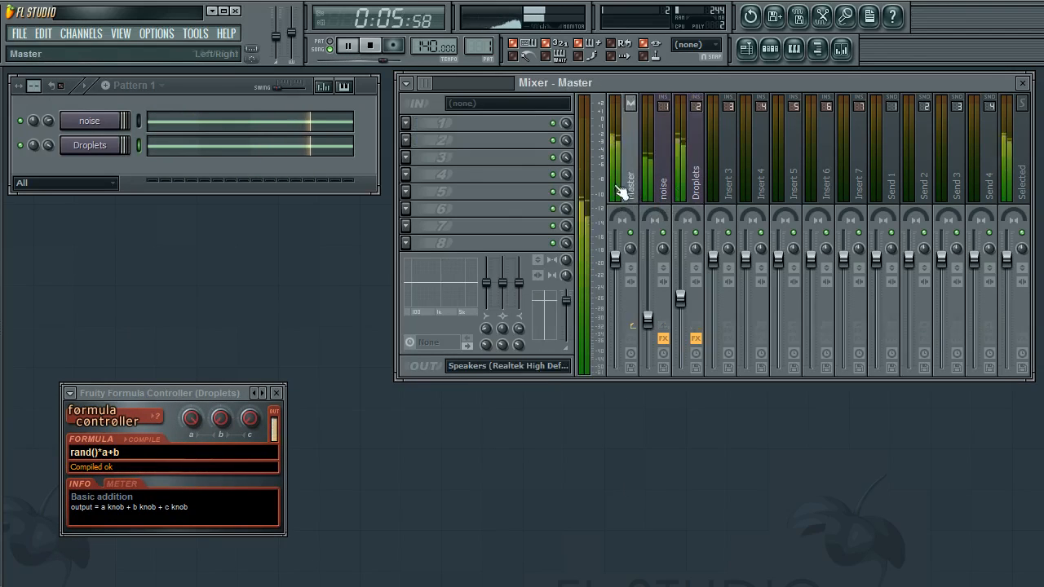
left_click(410, 125)
mouse_move(441, 141)
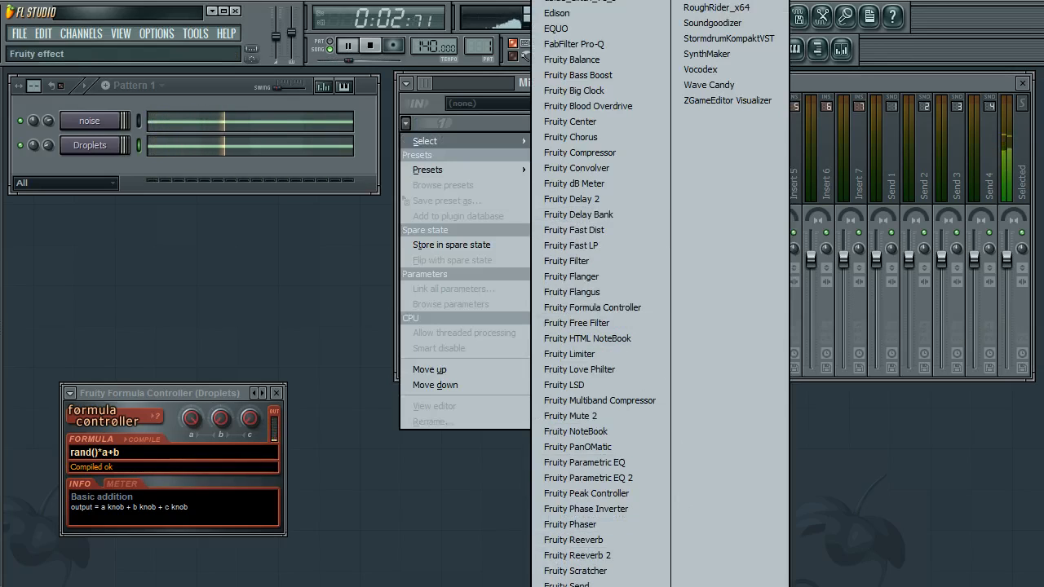
left_click(582, 586)
left_click_drag(113, 224, 274, 221)
Move the Fruity Stereo Shaper down to the Master track's second effect slot
left_click(406, 141)
left_click(409, 129)
left_click(406, 125)
left_click(434, 385)
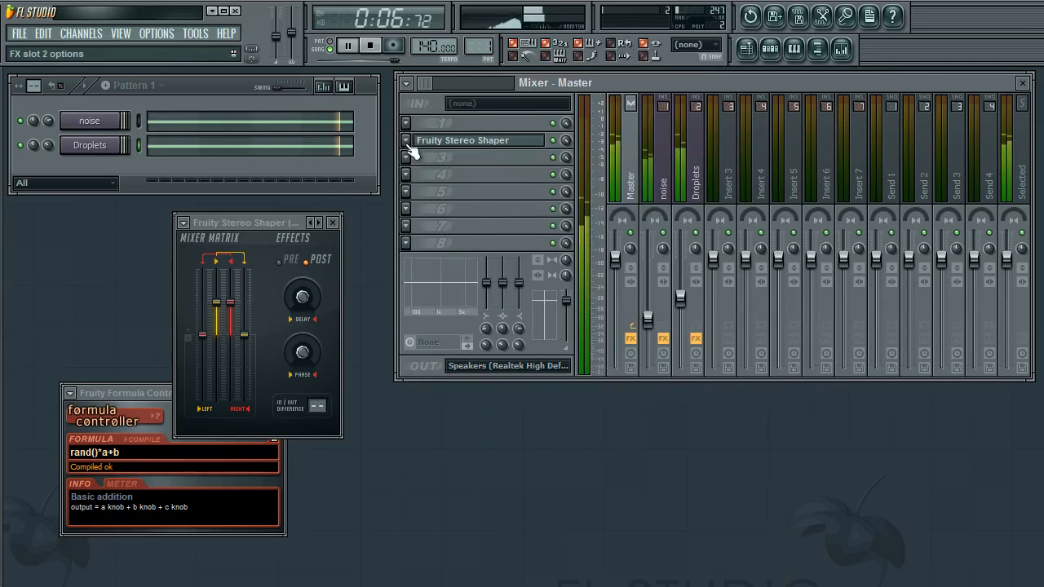
Insert Soundgoodizer into the Master track's first effect slot
left_click(406, 125)
left_click(422, 131)
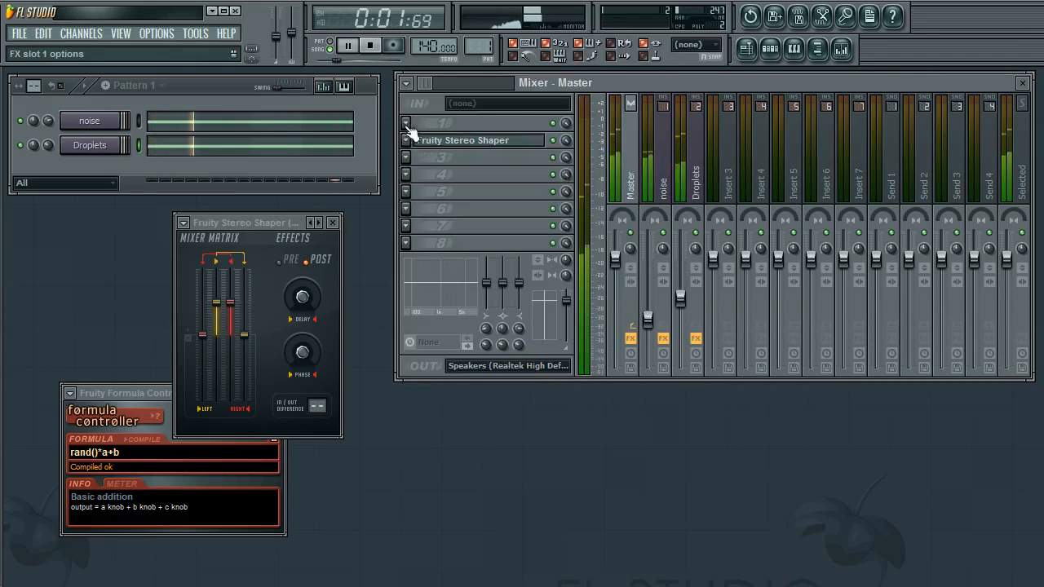
left_click(406, 138)
left_click(435, 127)
left_click(409, 124)
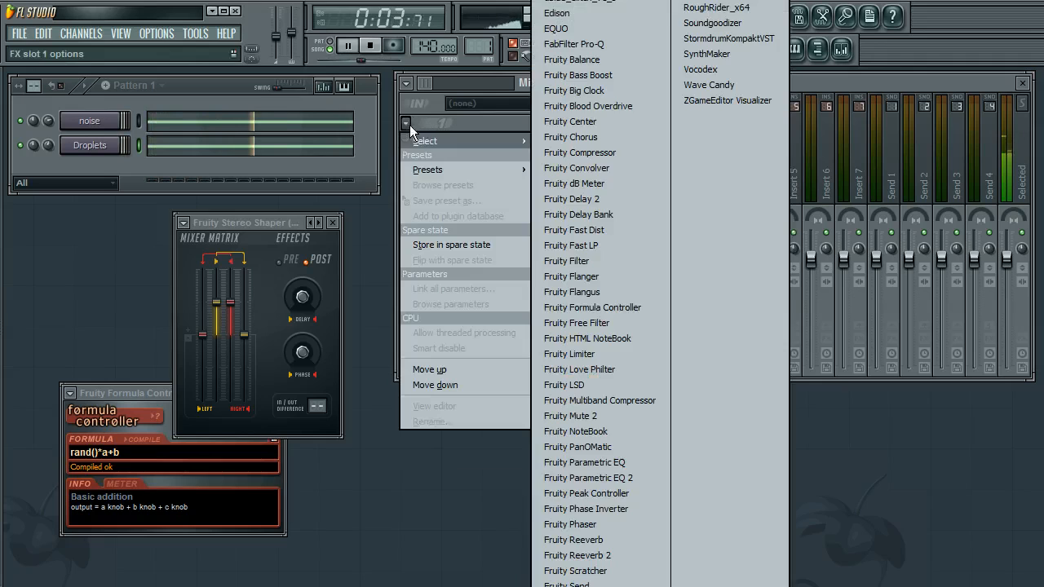
left_click(732, 24)
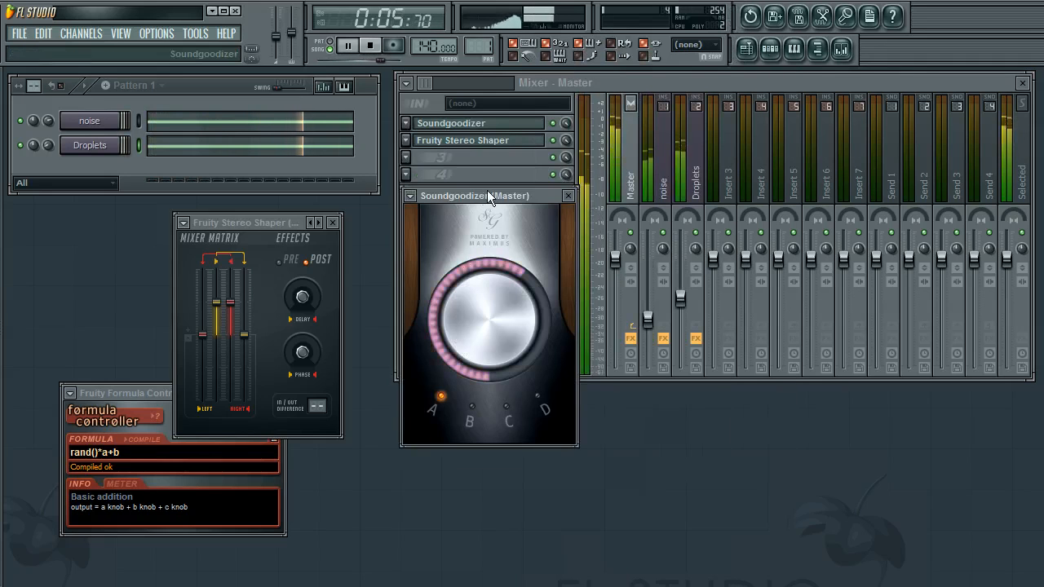
left_click_drag(490, 208, 154, 254)
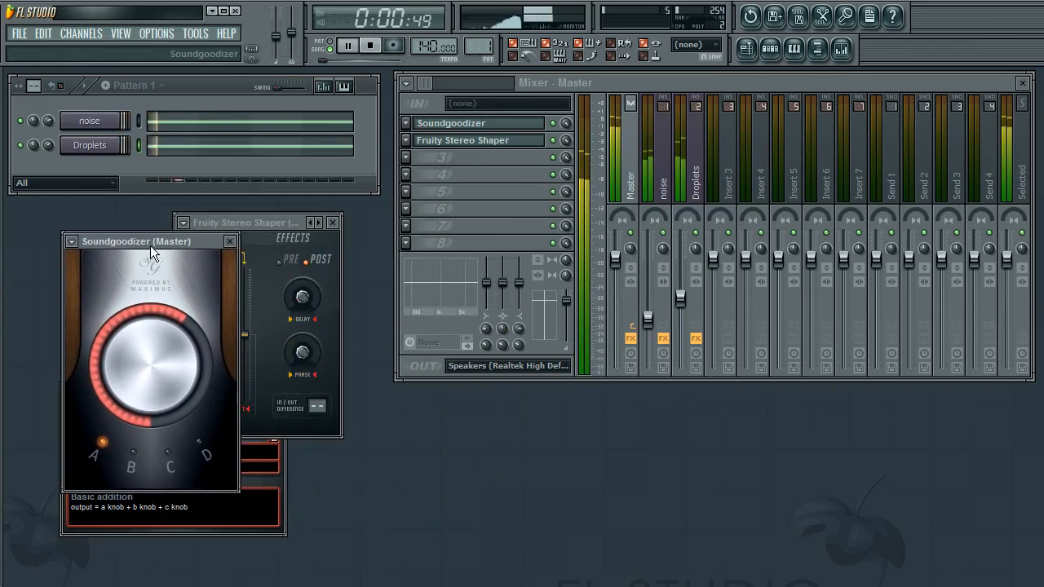
Turn up Soundgoodizer's amount knob and try mode C before switching back to mode A
left_click_drag(232, 223, 392, 322)
left_click_drag(180, 248, 205, 245)
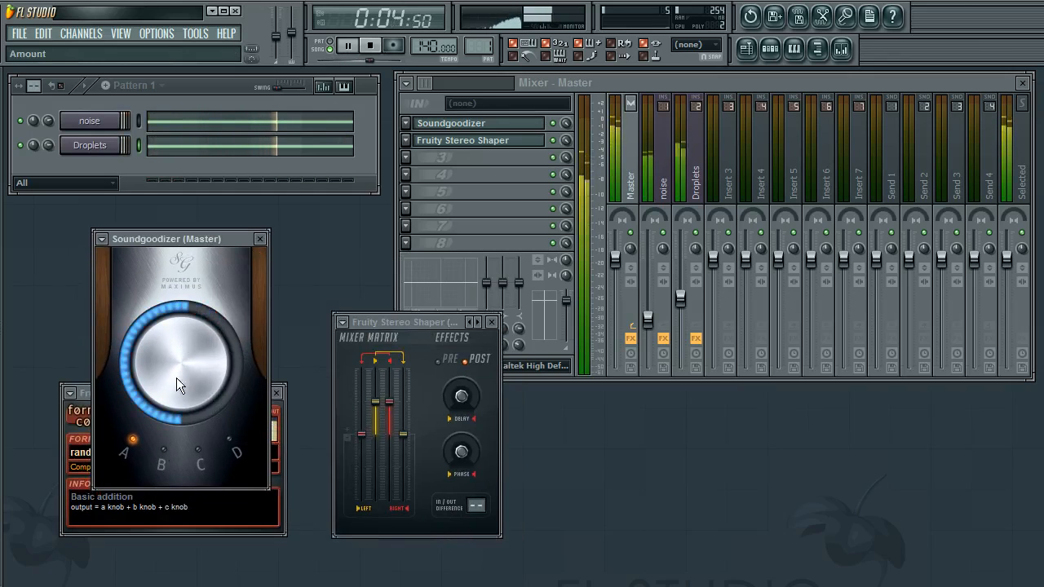
left_click(177, 450)
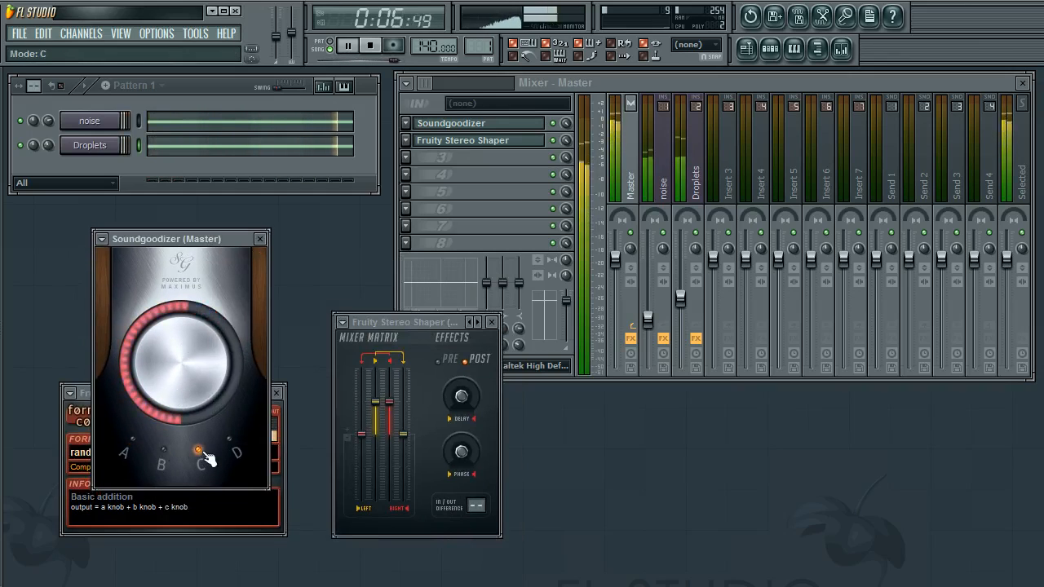
left_click(128, 454)
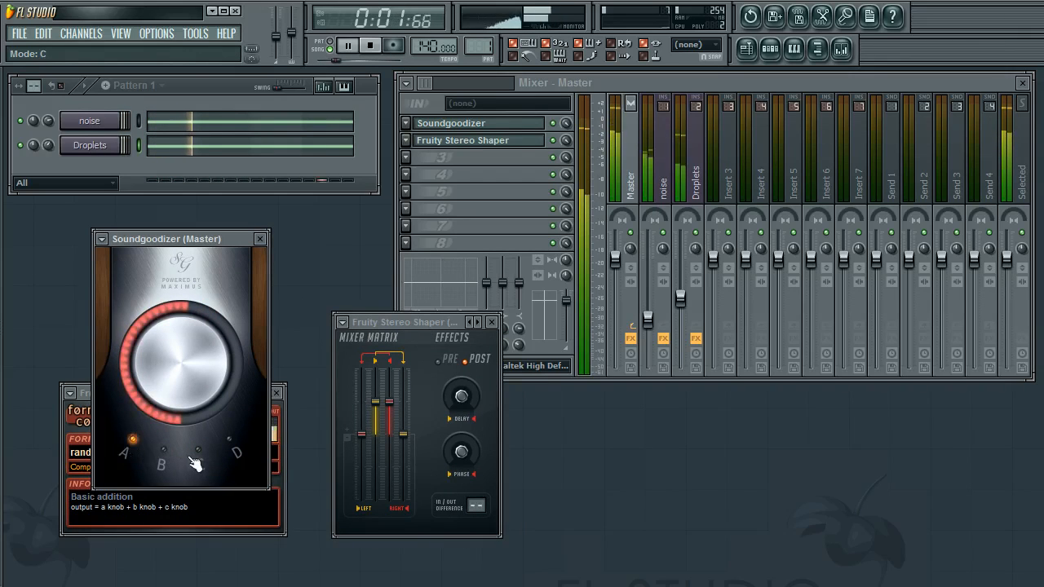
Switch Soundgoodizer to mode B and close the Soundgoodizer, Stereo Shaper and Formula Controller windows
left_click(230, 441)
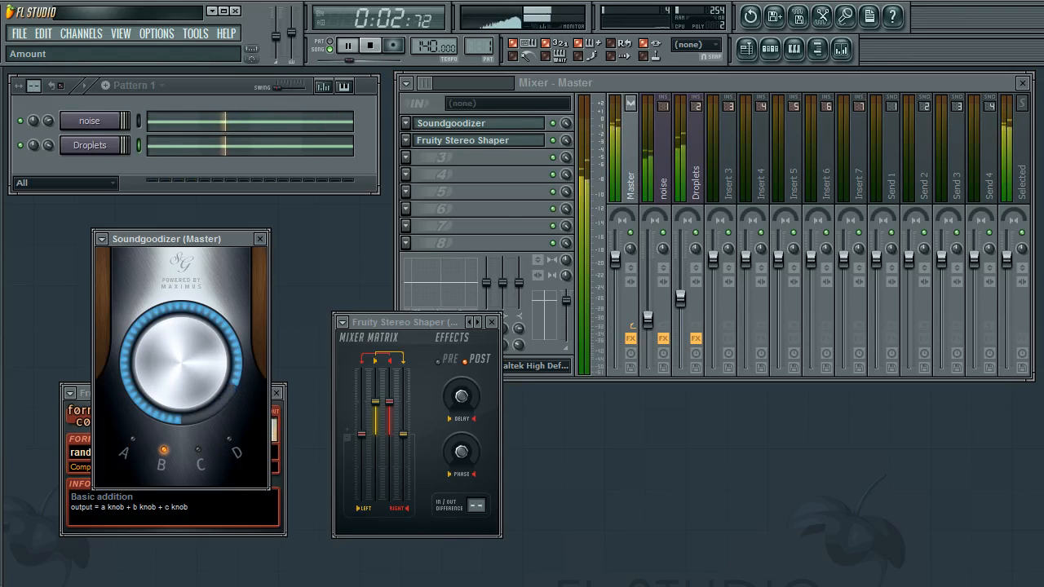
left_click(260, 240)
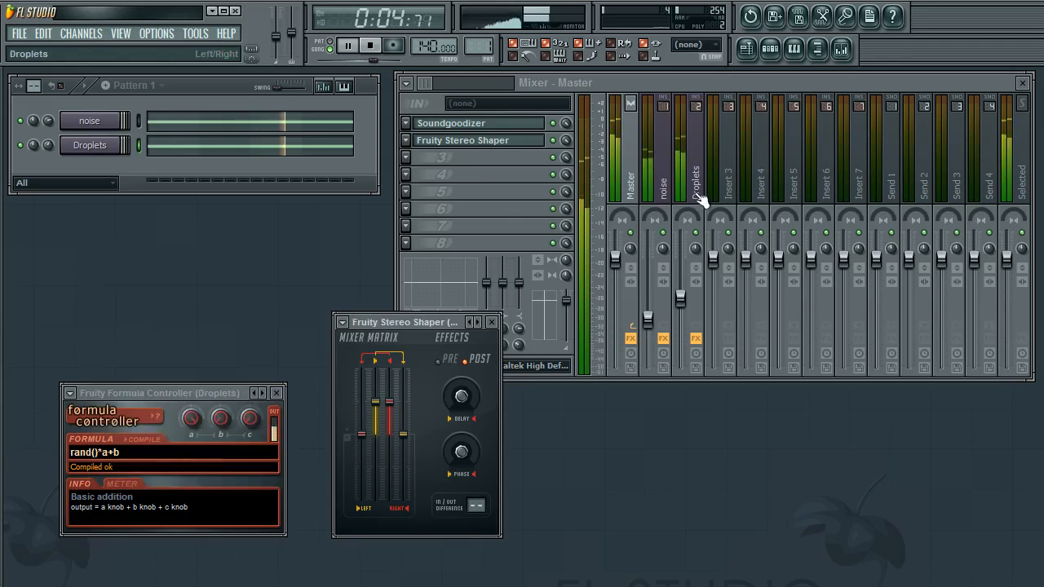
left_click(490, 323)
left_click(276, 392)
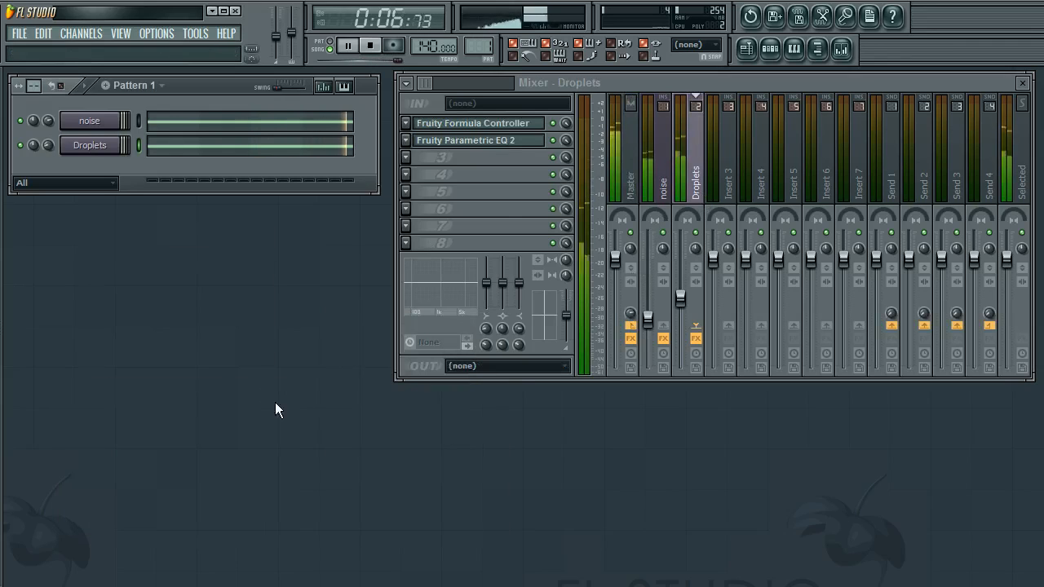
Open the Droplets channel's piano roll and zoom to view its long C5 note
double_click(105, 144)
left_click(181, 145)
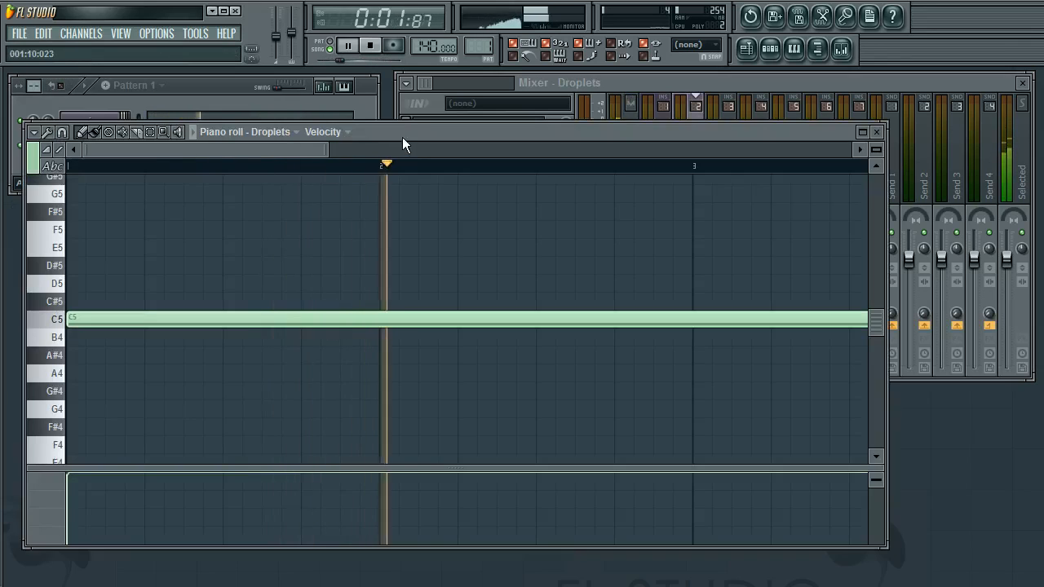
left_click_drag(399, 134, 377, 287)
scroll(397, 367, "down", 3)
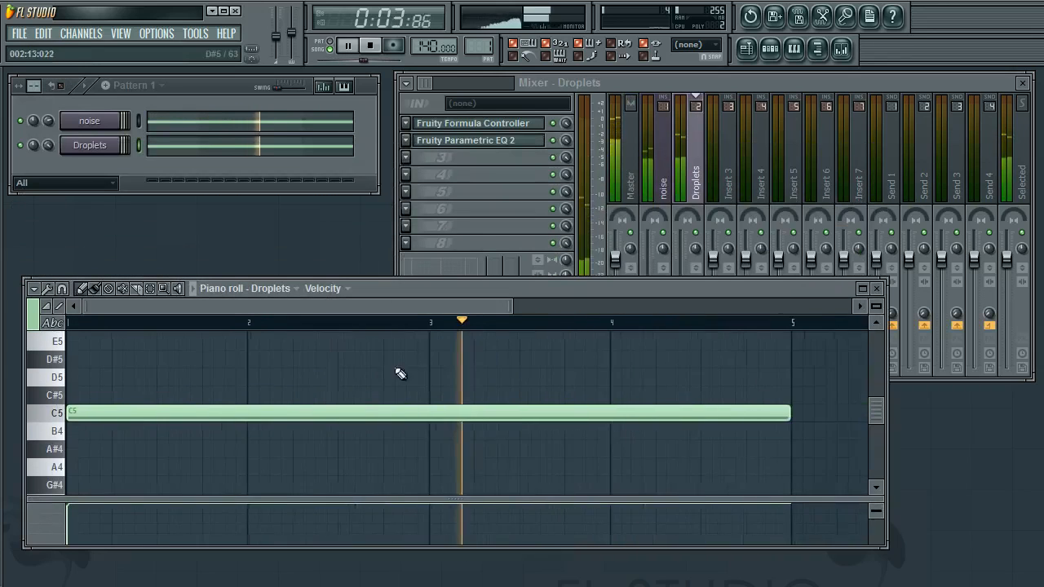
scroll(207, 389, "down", 1)
scroll(298, 375, "up", 3)
scroll(264, 388, "down", 2)
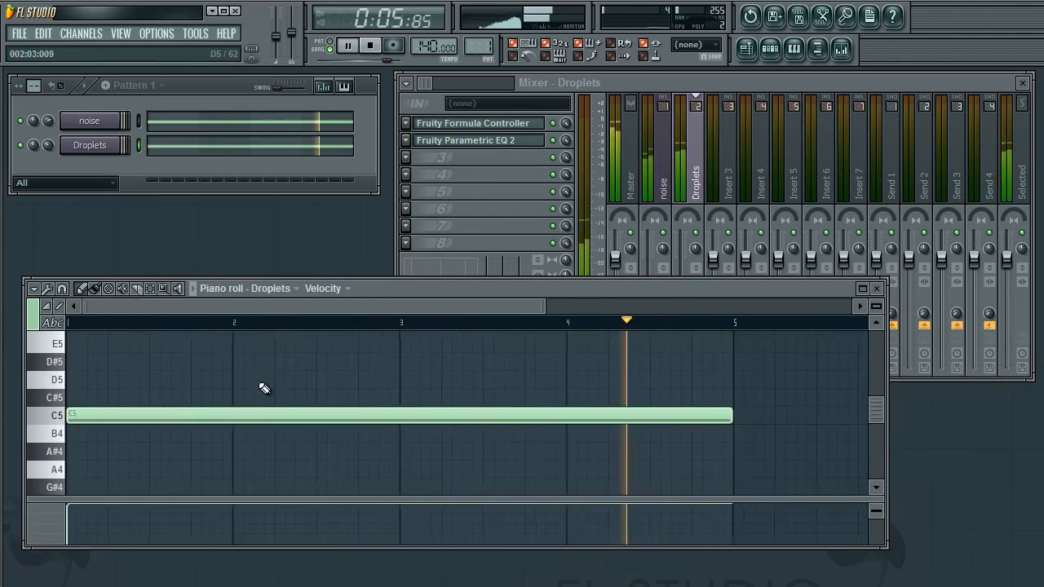
scroll(291, 372, "up", 1)
scroll(228, 380, "down", 2)
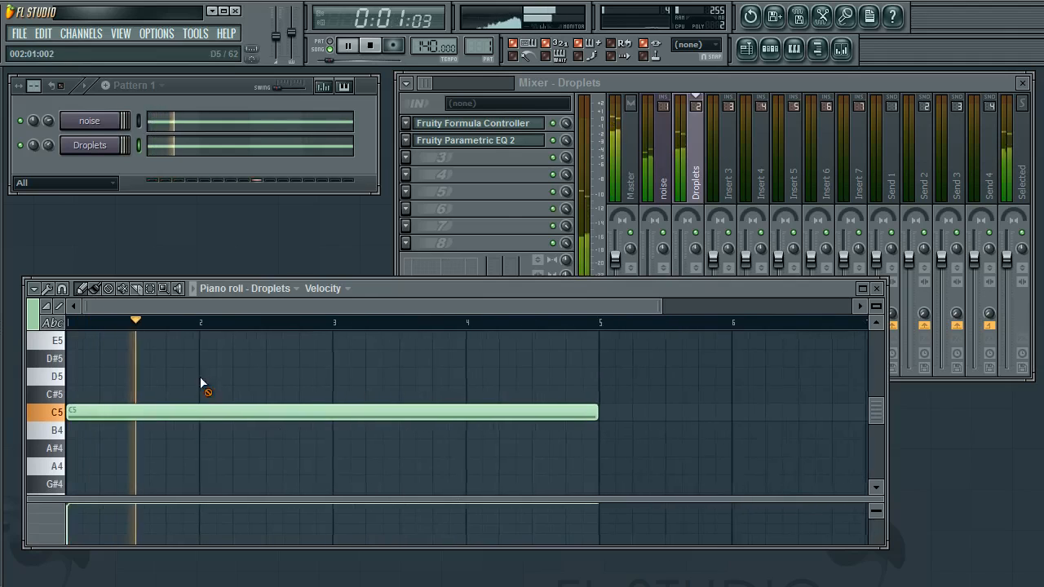
scroll(234, 375, "down", 1)
left_click_drag(350, 279, 376, 276)
Select the Droplets mixer track and inspect its Formula Controller and Parametric EQ 2 windows
left_click(672, 200)
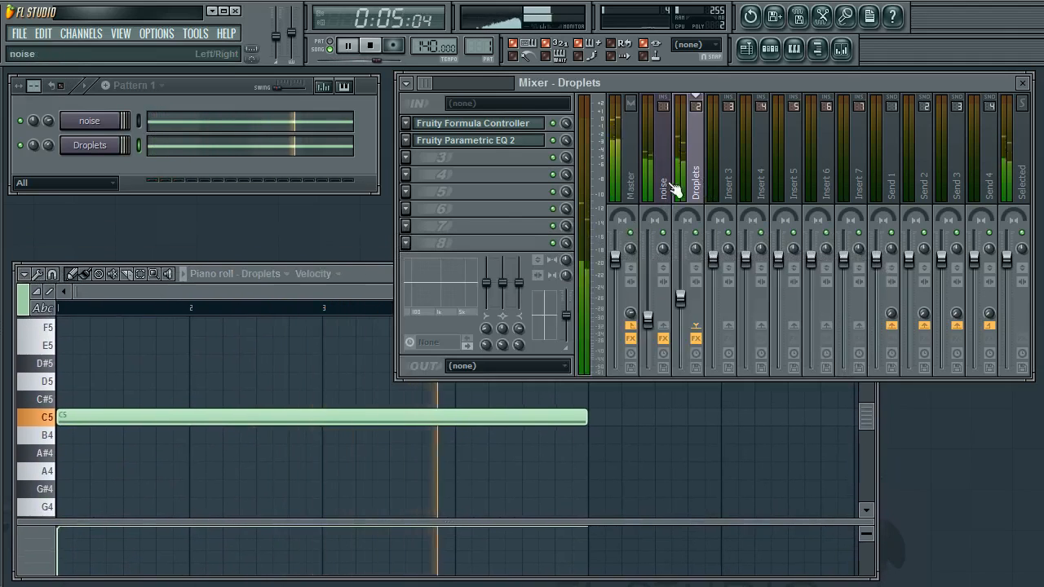
left_click(675, 187)
left_click(689, 189)
left_click(465, 140)
left_click(481, 123)
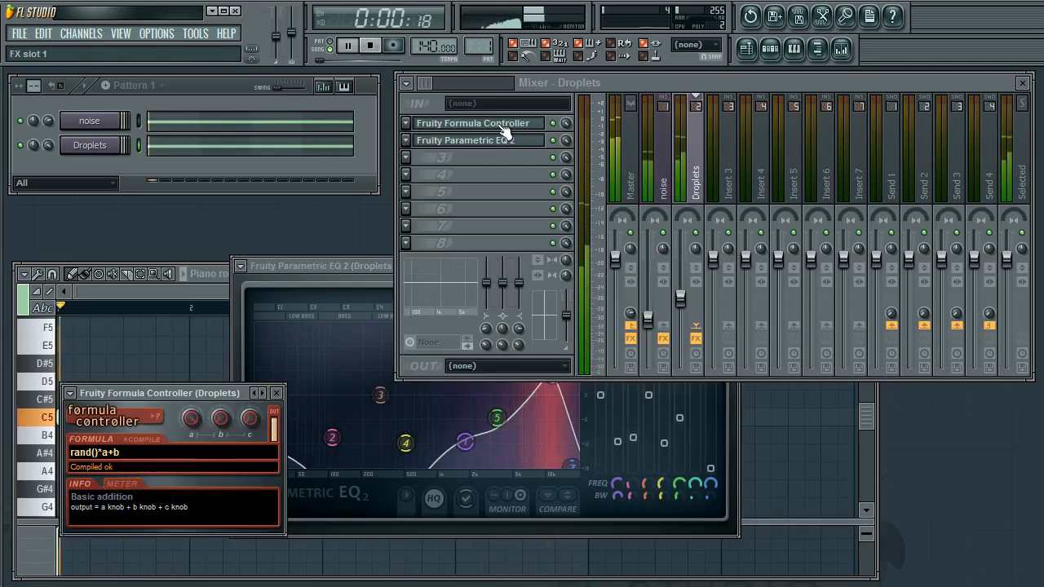
left_click(278, 393)
left_click(511, 263)
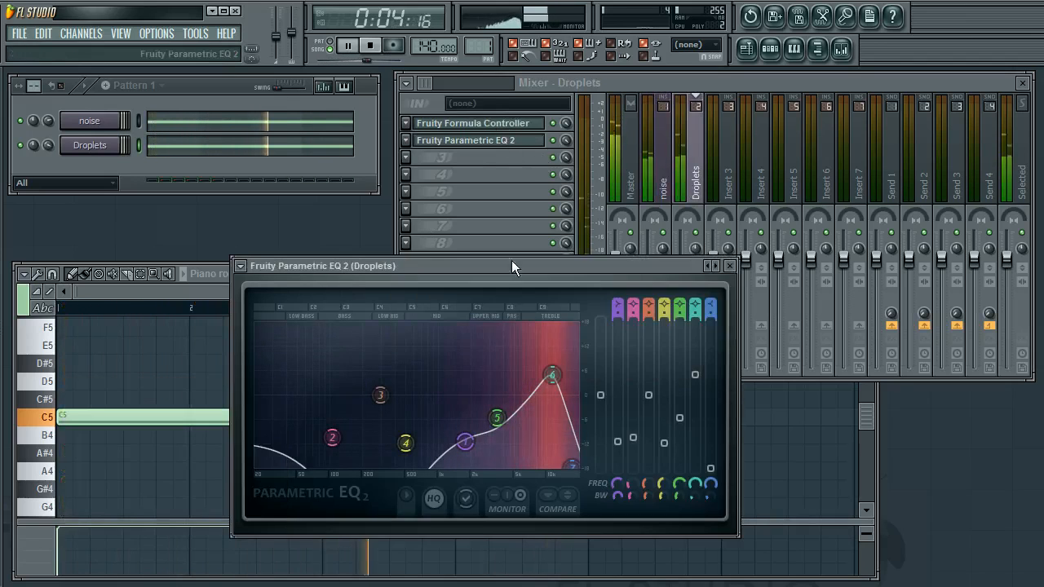
left_click(734, 277)
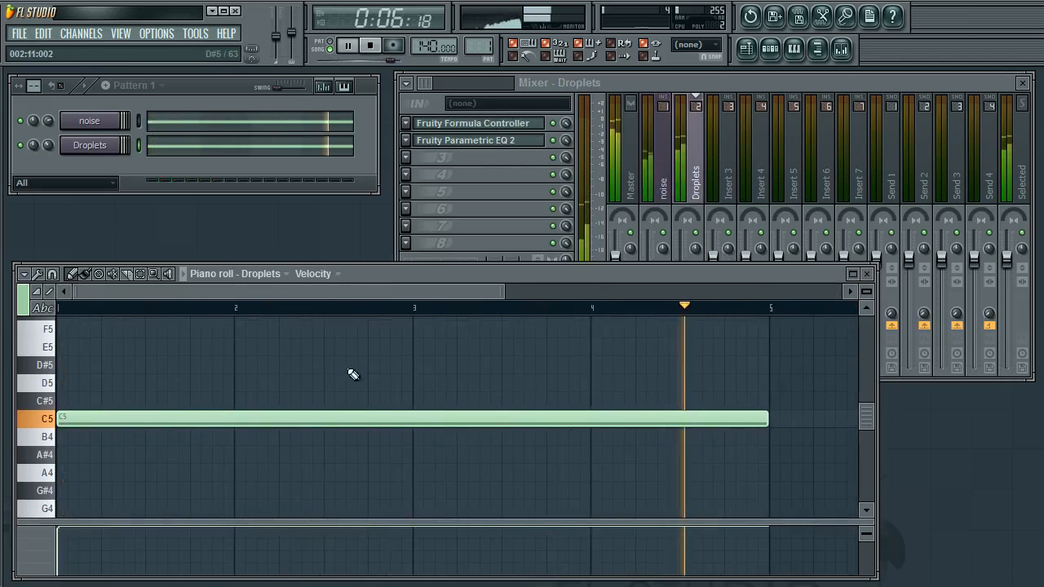
left_click(179, 150)
left_click(178, 150)
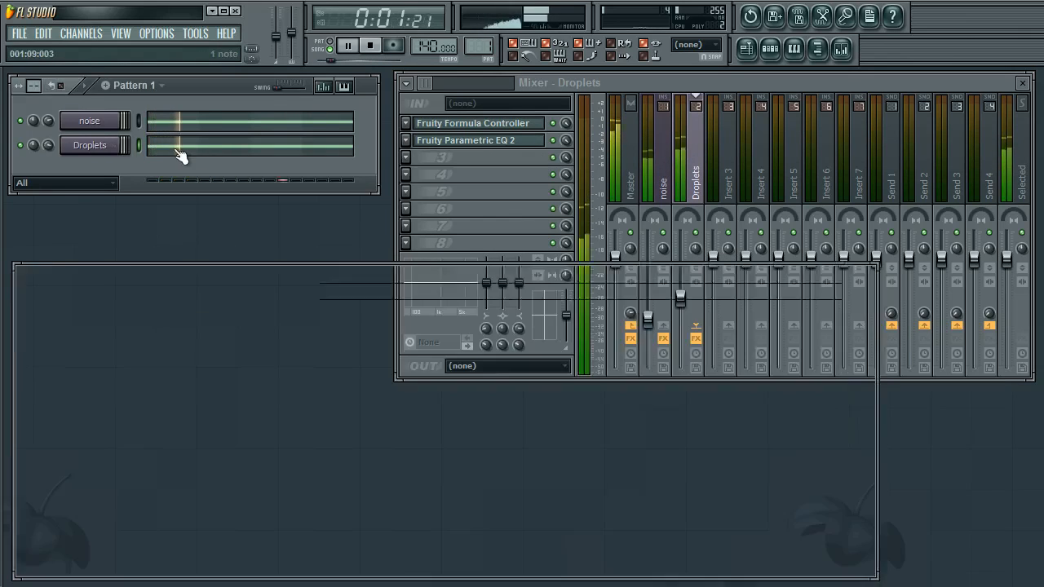
scroll(188, 373, "down", 5)
key("ctrl+a")
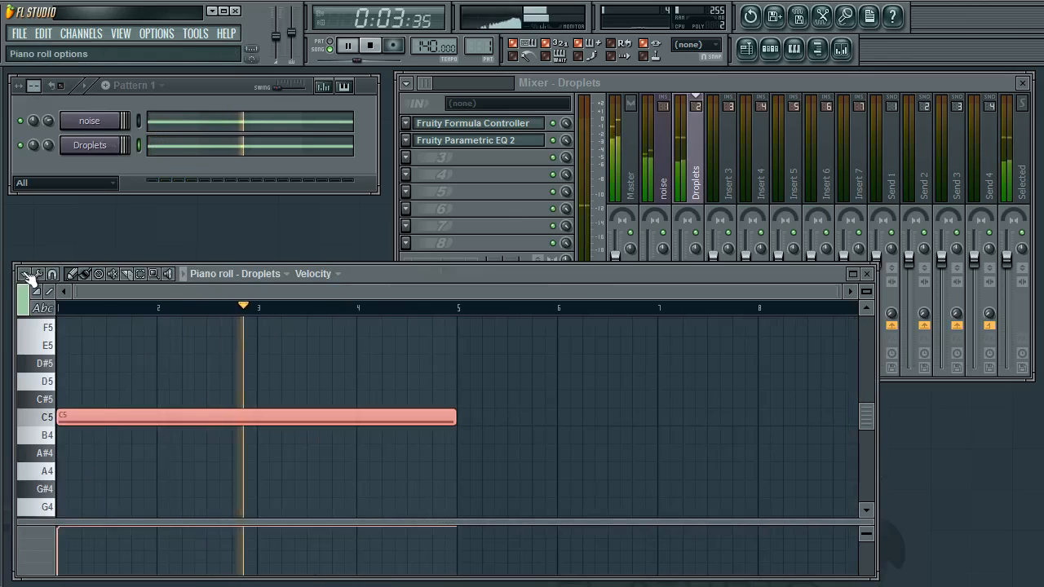
left_click(25, 275)
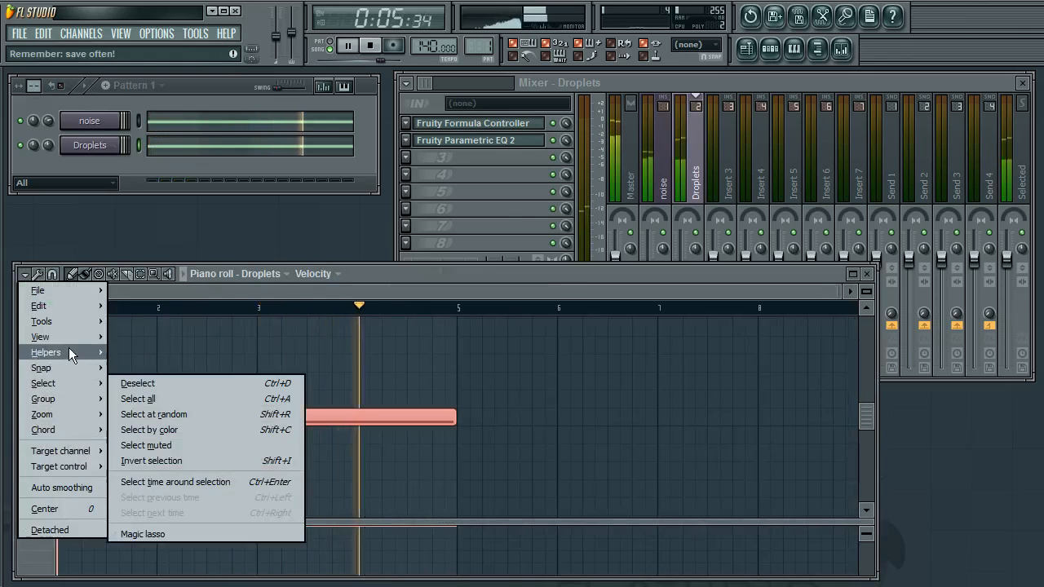
mouse_move(67, 325)
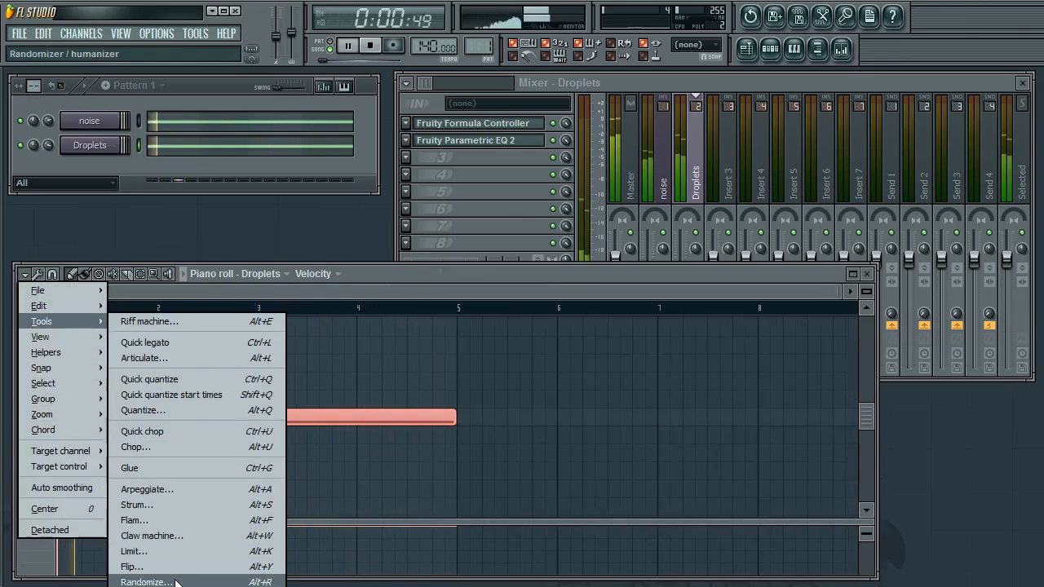
left_click_drag(369, 229, 497, 213)
left_click(662, 232)
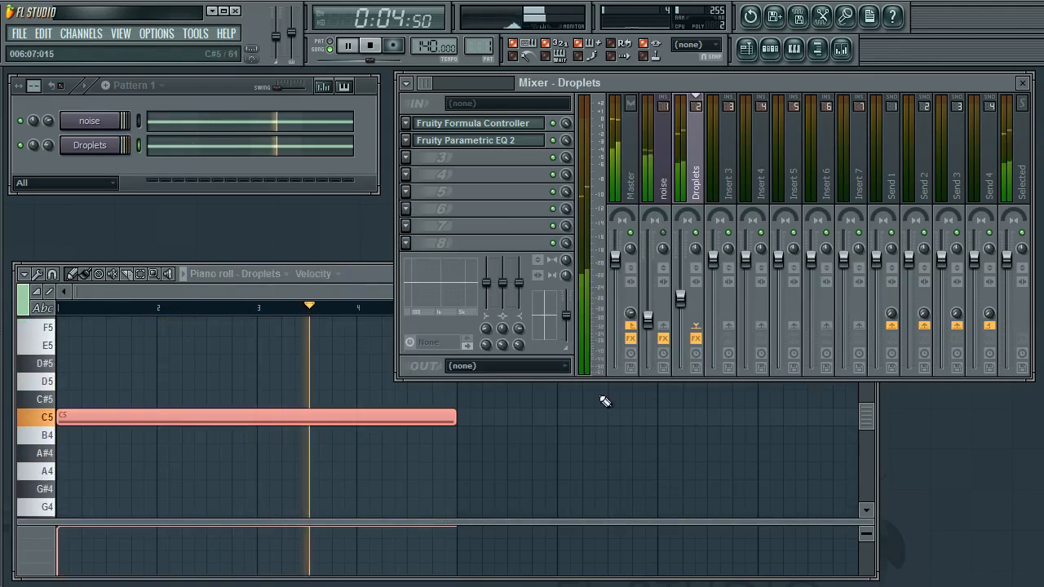
Select all notes in the Droplets piano roll and open the Randomize tool
left_click(550, 419)
key("ctrl+a")
left_click(26, 274)
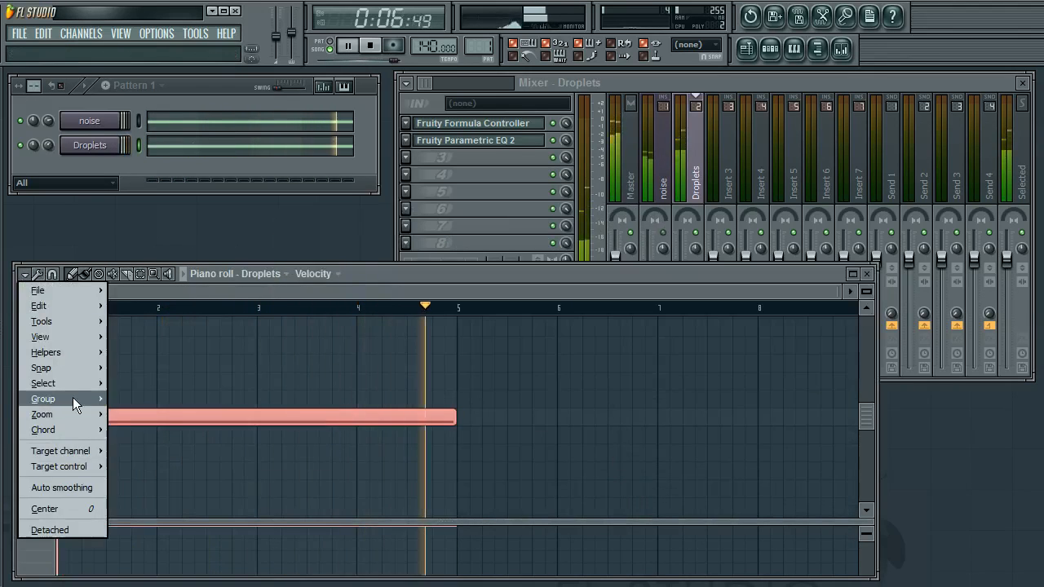
mouse_move(66, 320)
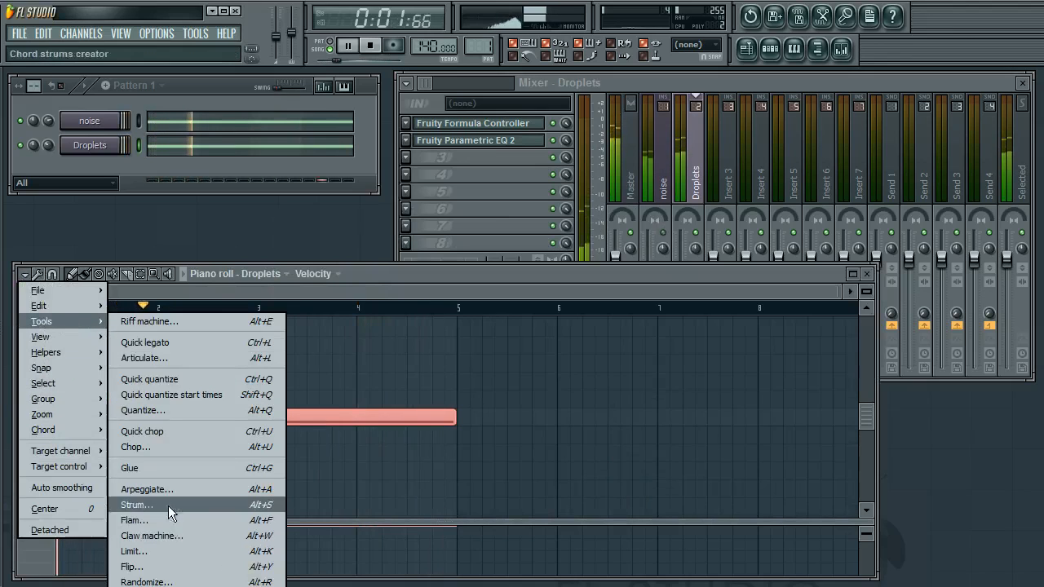
left_click(147, 581)
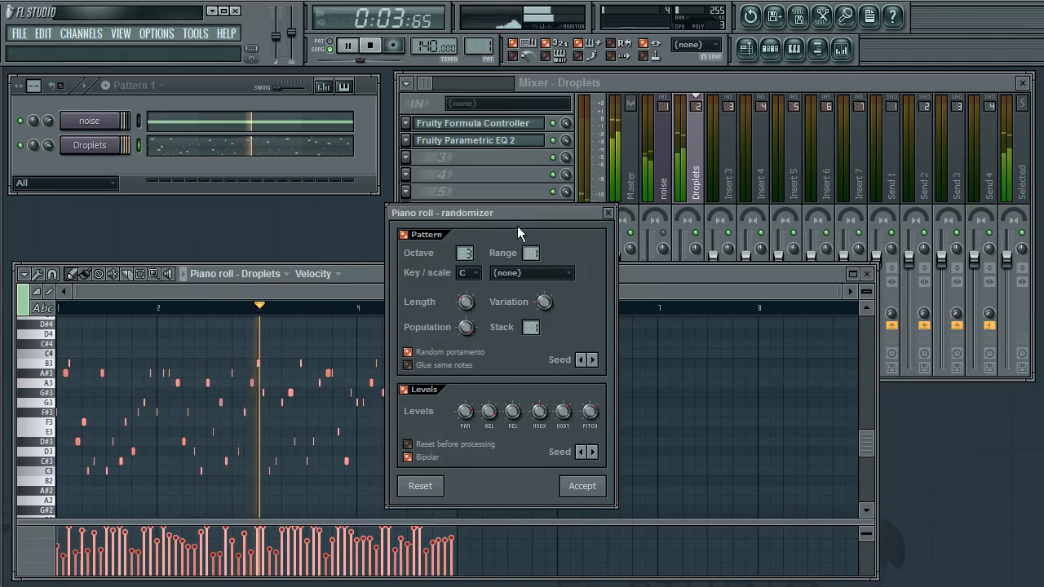
In the randomizer, shorten the note Length and lower the base Octave
left_click_drag(515, 215, 426, 219)
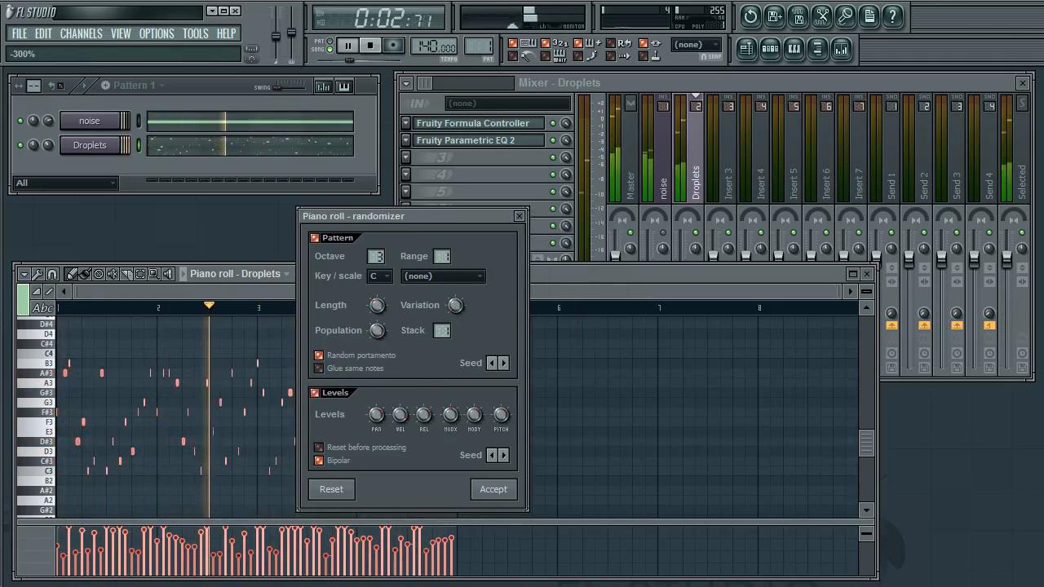
left_click_drag(376, 305, 377, 322)
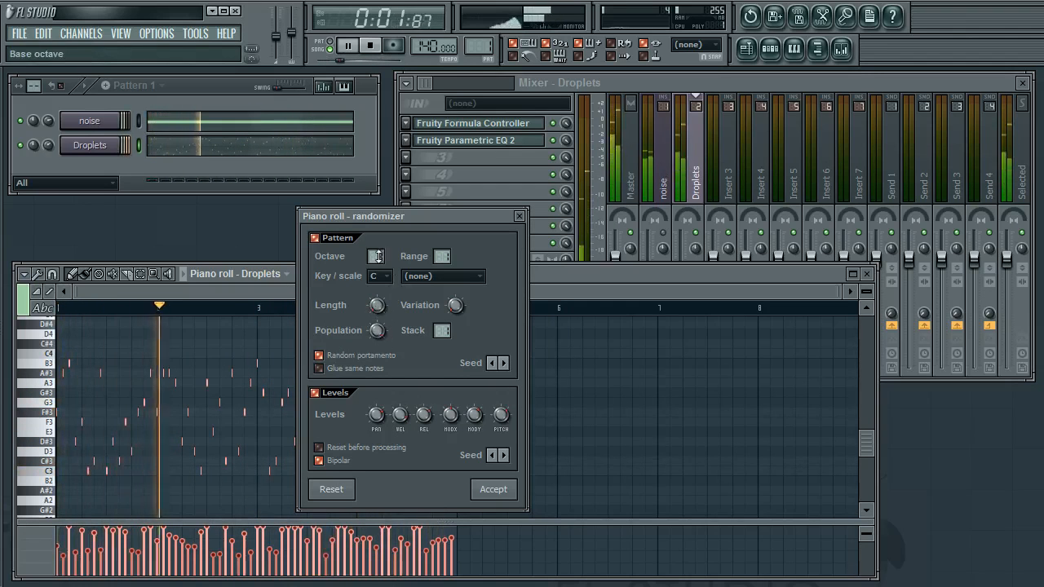
left_click_drag(376, 257, 375, 285)
mouse_move(441, 257)
left_mouse_down()
mouse_move(441, 233)
mouse_move(441, 257)
left_mouse_up()
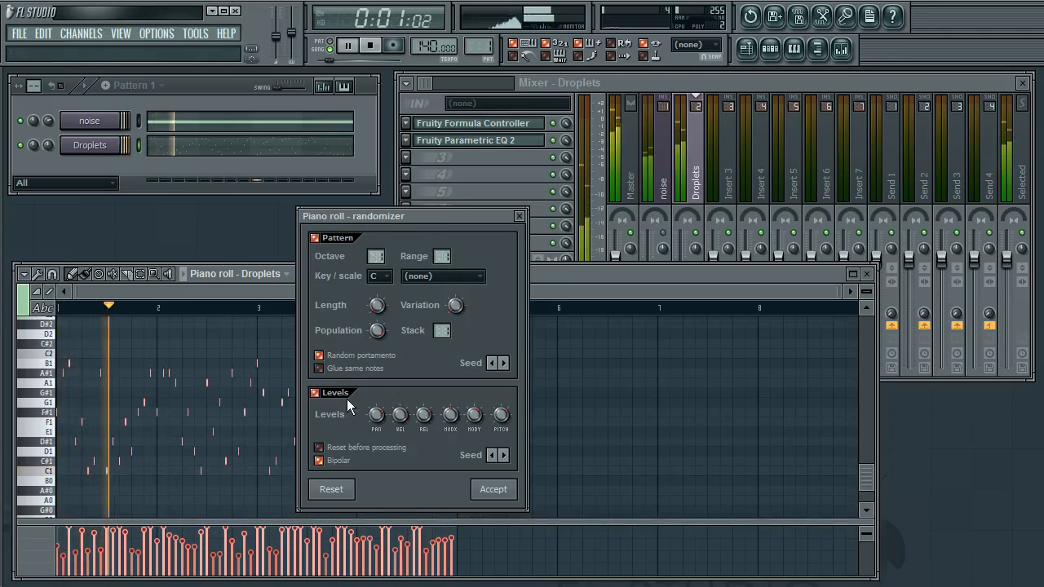
Keep Levels randomizing enabled and reset the pan, velocity, release, mod X, mod Y and pitch level knobs
left_click(322, 393)
left_click(322, 393)
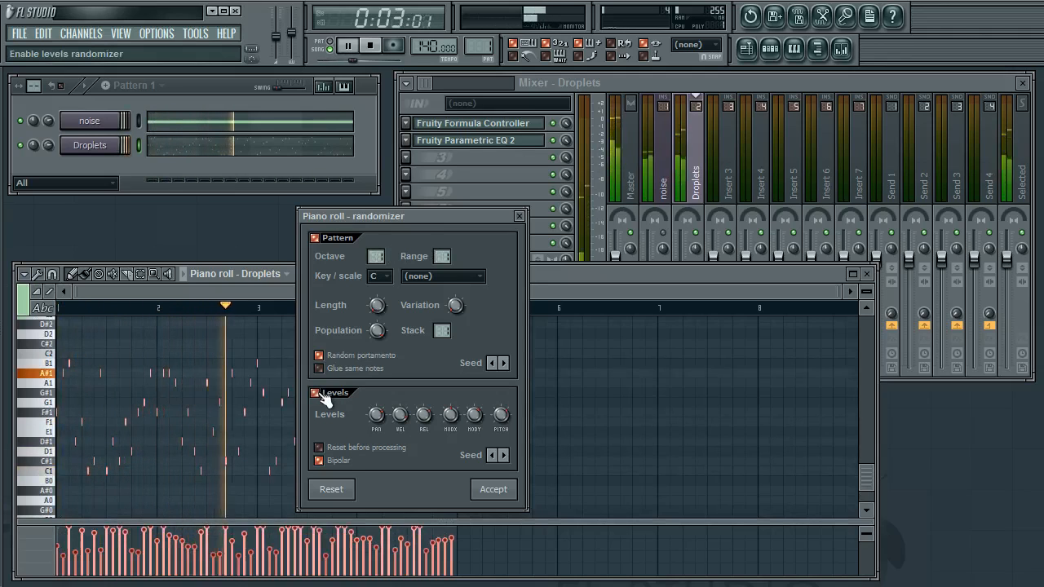
left_click(322, 393)
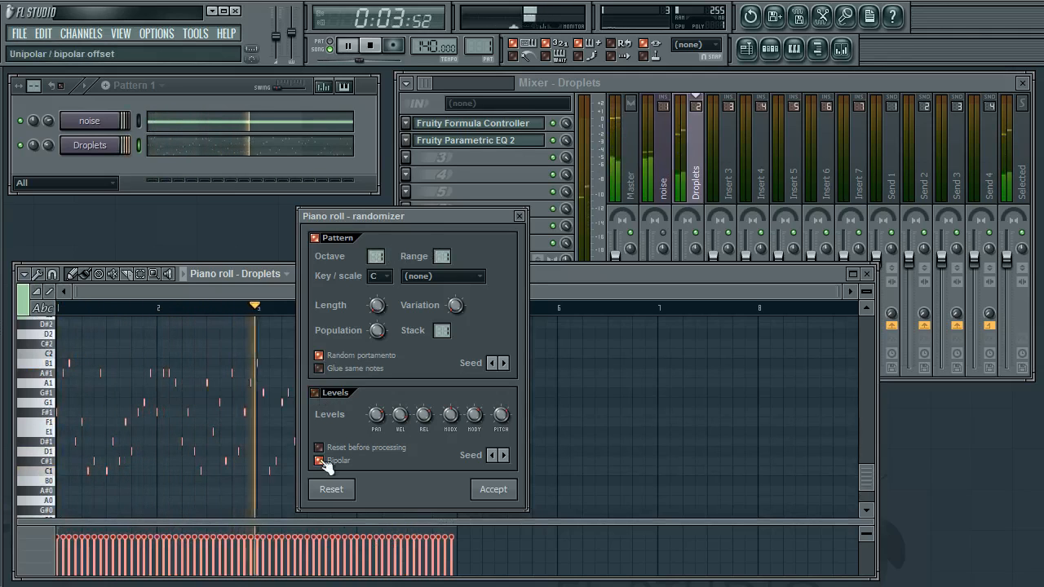
left_click(381, 417)
left_click(398, 420)
left_click(416, 421)
right_click(417, 421)
left_click(432, 427)
right_click(446, 416)
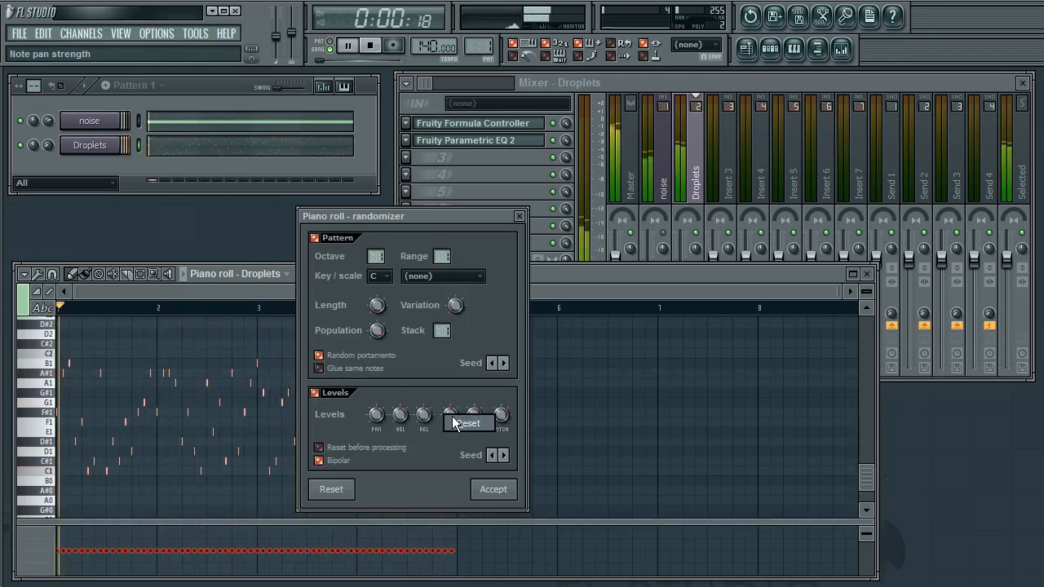
left_click(455, 423)
right_click(475, 418)
left_click(484, 424)
right_click(503, 416)
left_click(508, 421)
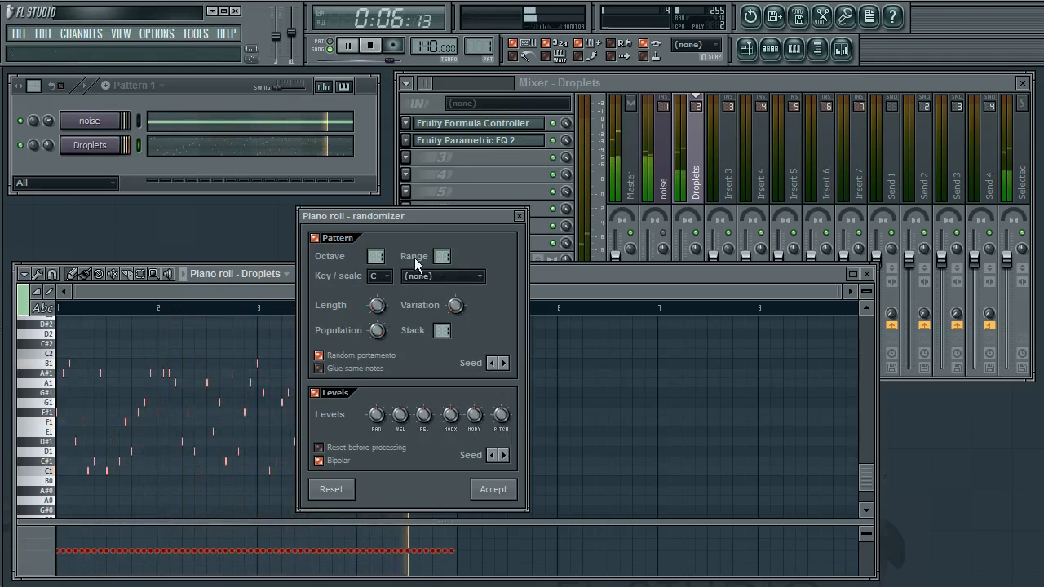
Set the randomizer Range to 2, raise the Stack, and accept the random pattern
left_click_drag(442, 258, 442, 252)
mouse_move(441, 330)
left_mouse_down()
mouse_move(441, 318)
mouse_move(441, 334)
left_mouse_up()
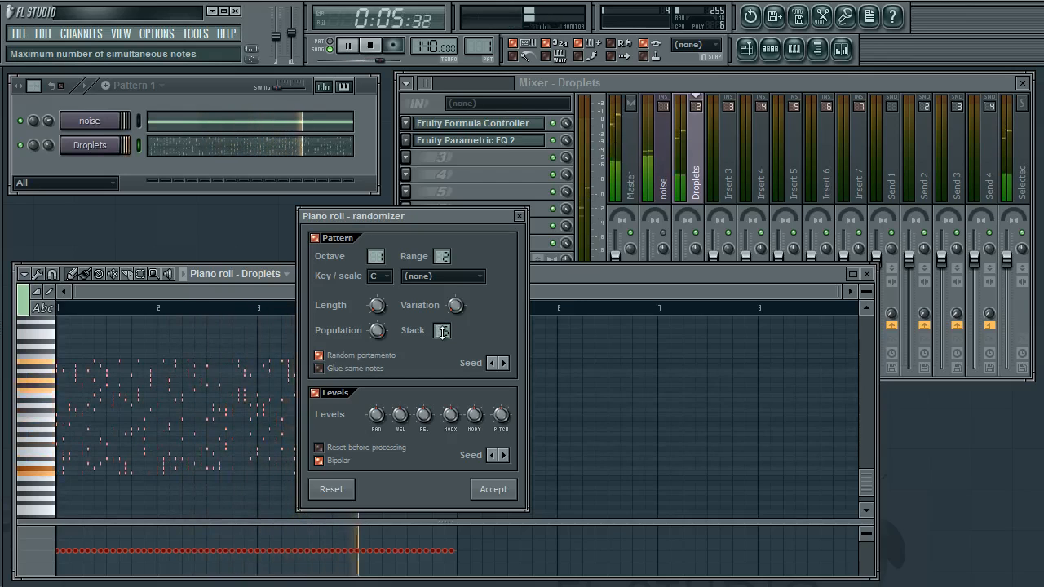
left_click(493, 489)
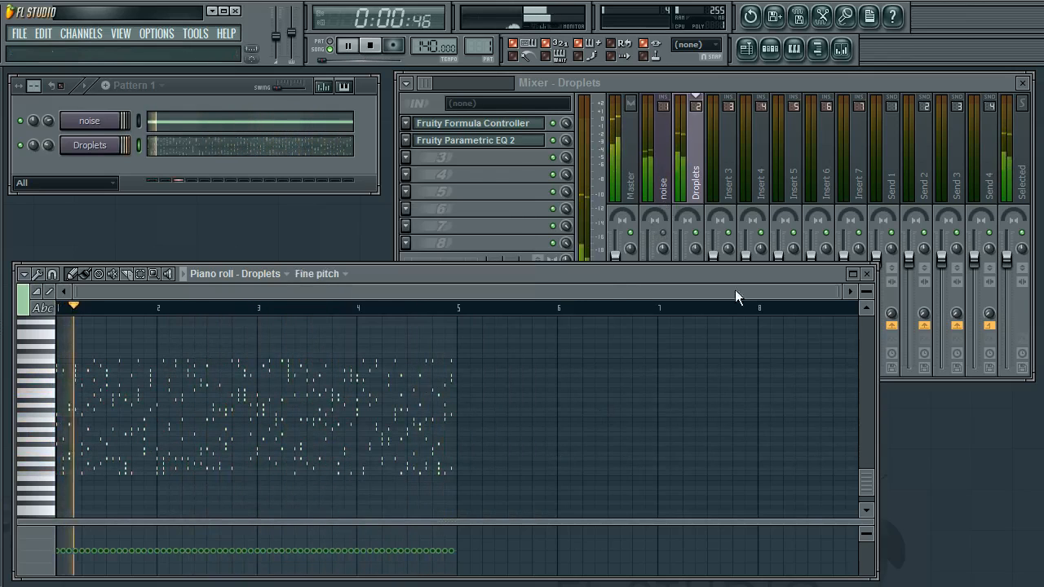
Close the piano roll and raise EQ bands 6 and 5 in the Droplets track's Parametric EQ 2
left_click(866, 273)
left_click(709, 186)
left_click(699, 185)
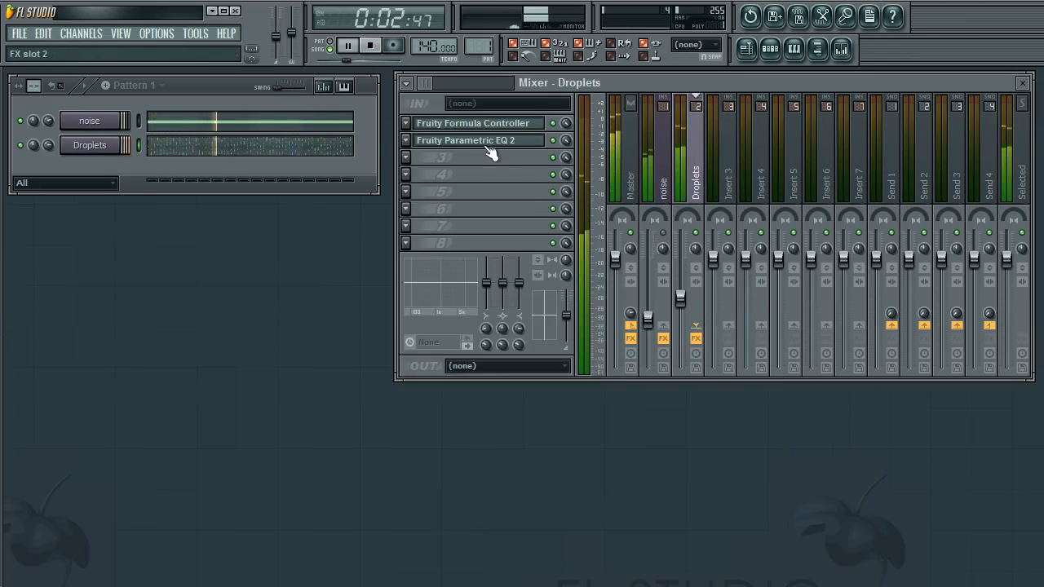
left_click(488, 143)
left_click_drag(552, 374, 559, 357)
mouse_move(497, 417)
left_mouse_down()
mouse_move(472, 393)
mouse_move(498, 376)
mouse_move(502, 419)
mouse_move(482, 466)
mouse_move(502, 413)
left_mouse_up()
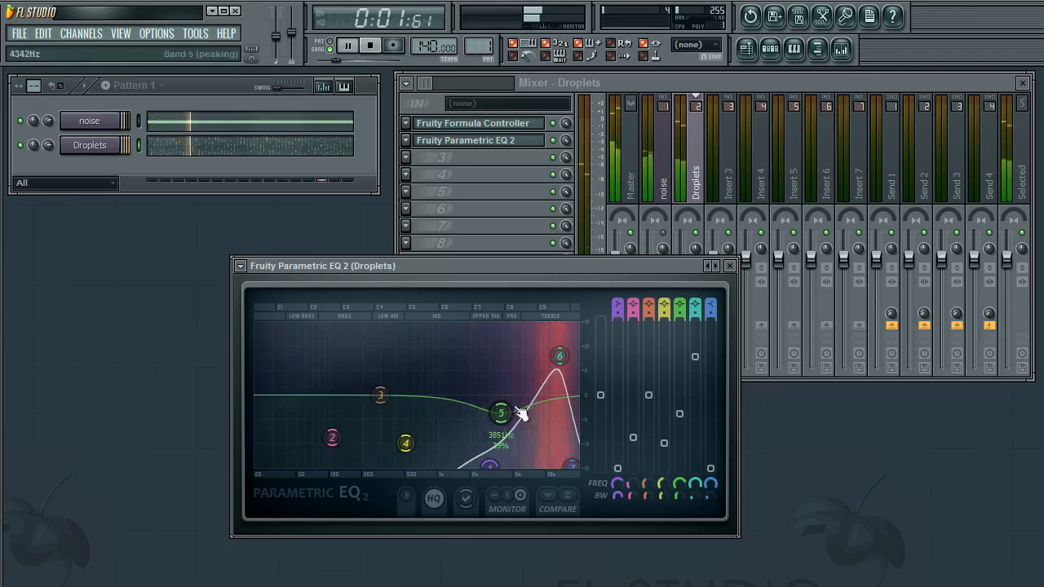
left_click(729, 266)
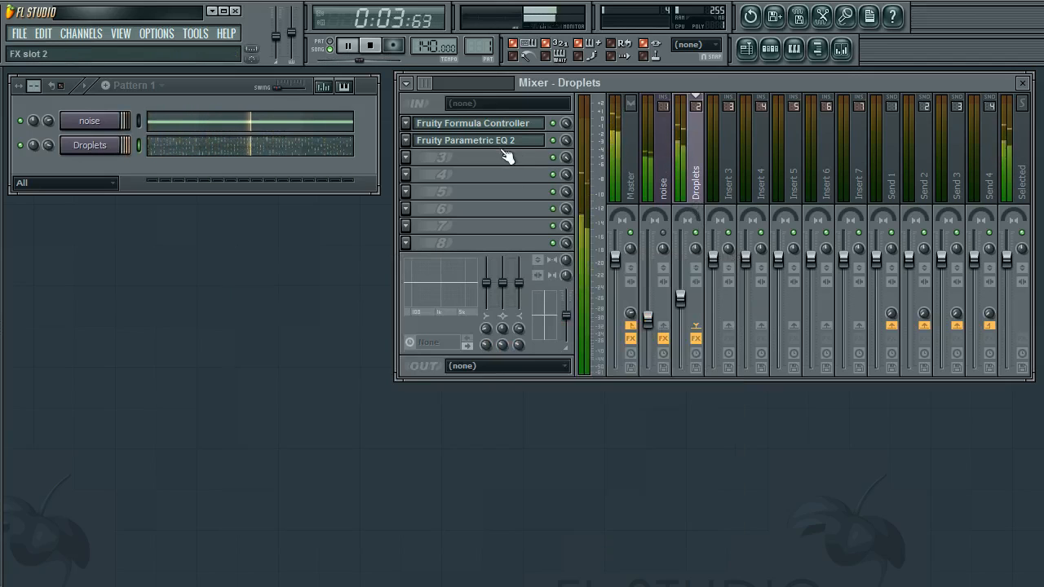
Edit the Droplets Formula Controller formula to (rand()*a+b)+ (rand()*c)
left_click(507, 123)
left_click_drag(211, 394, 284, 360)
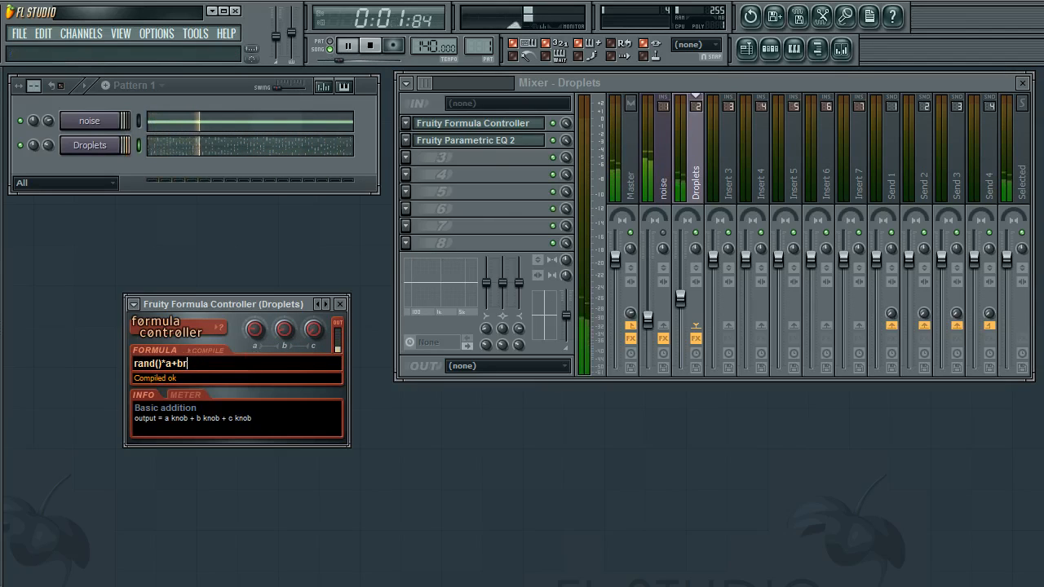
key("BackSpace")
type("+rand()")
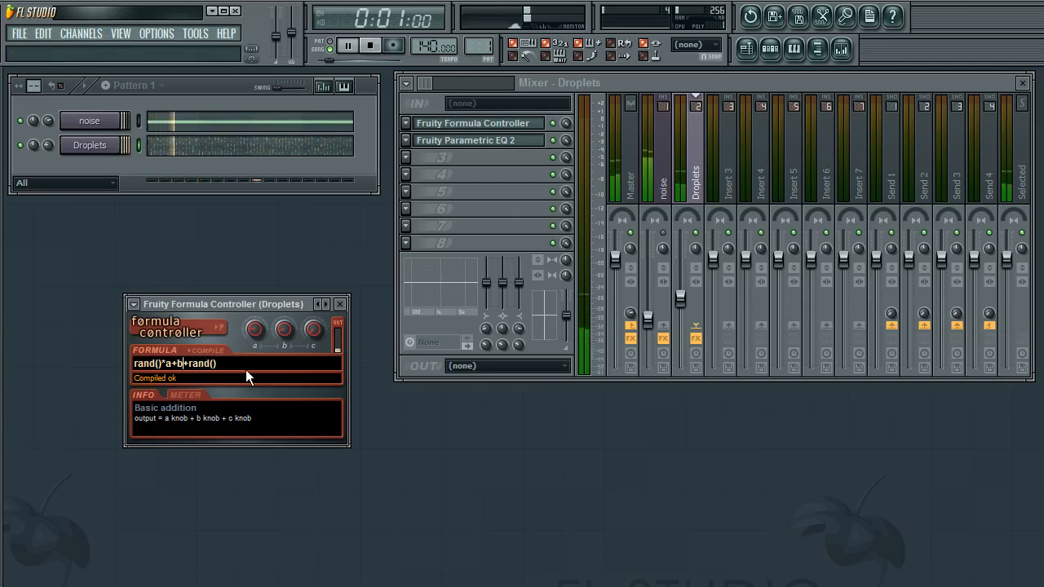
key("Left")
key("Left")
key("Left")
key("Left")
key("Left")
key("Left")
key("Left")
type(")+ ")
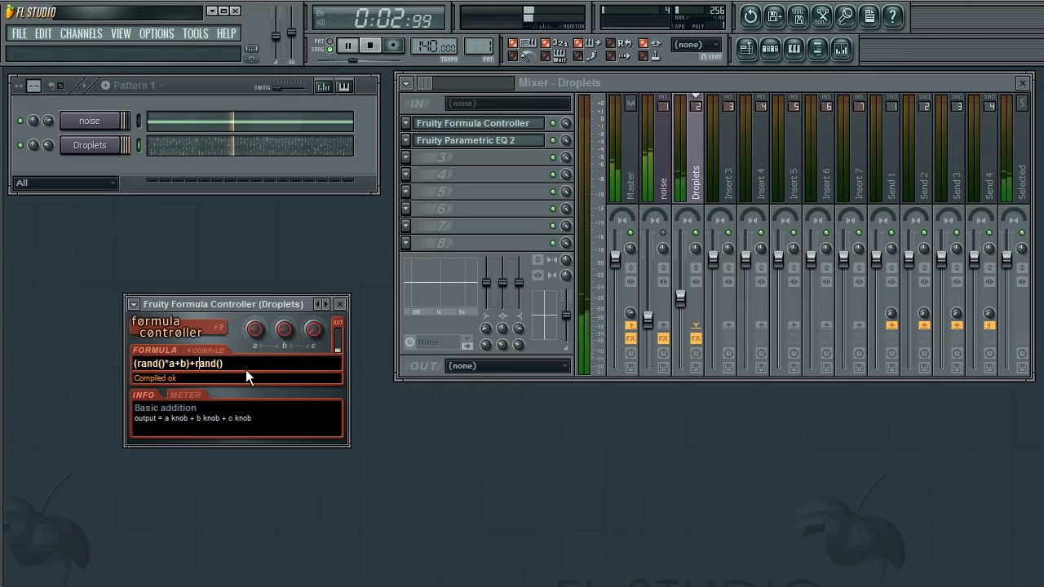
type("(")
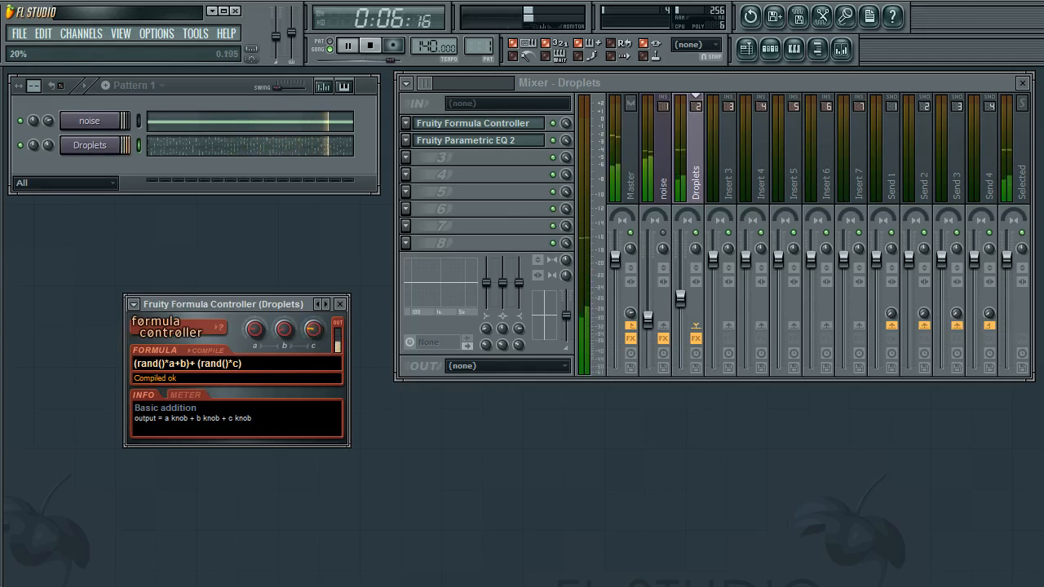
left_click(339, 306)
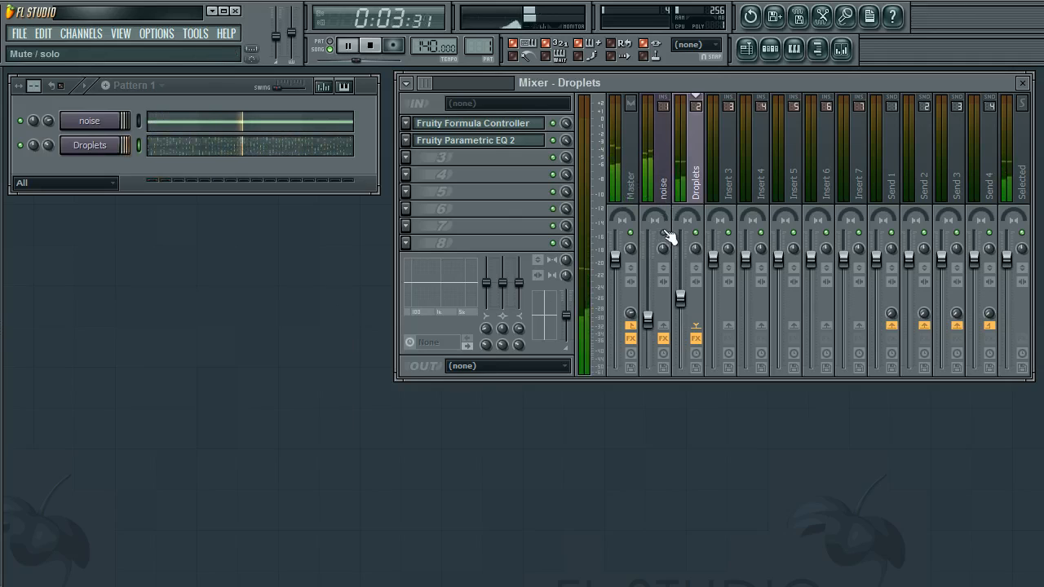
Raise the Droplets track fader and lower the noise track fader in the mixer
left_click_drag(679, 298, 680, 271)
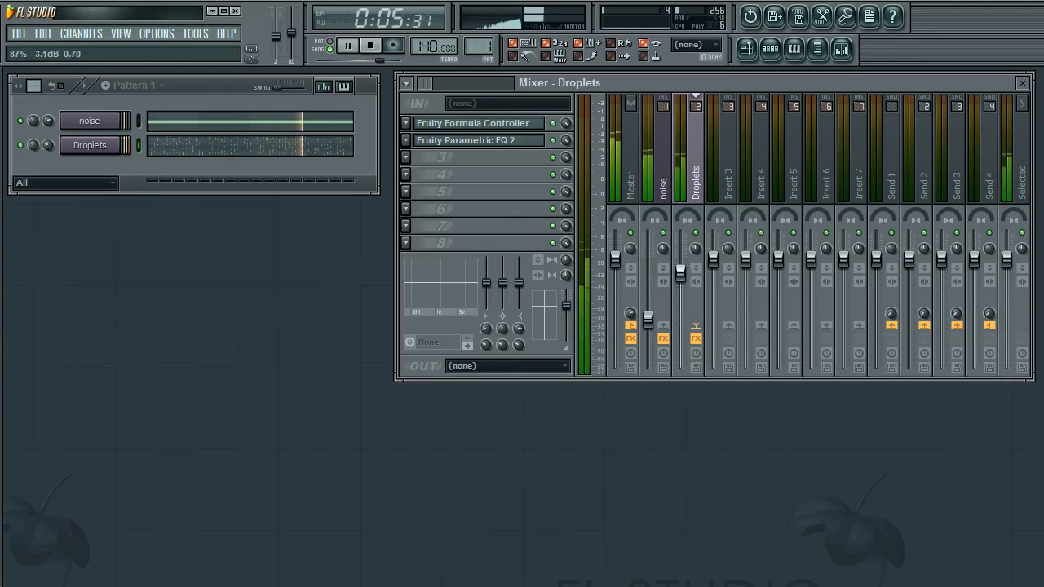
left_click_drag(648, 319, 648, 337)
left_click_drag(680, 274, 680, 282)
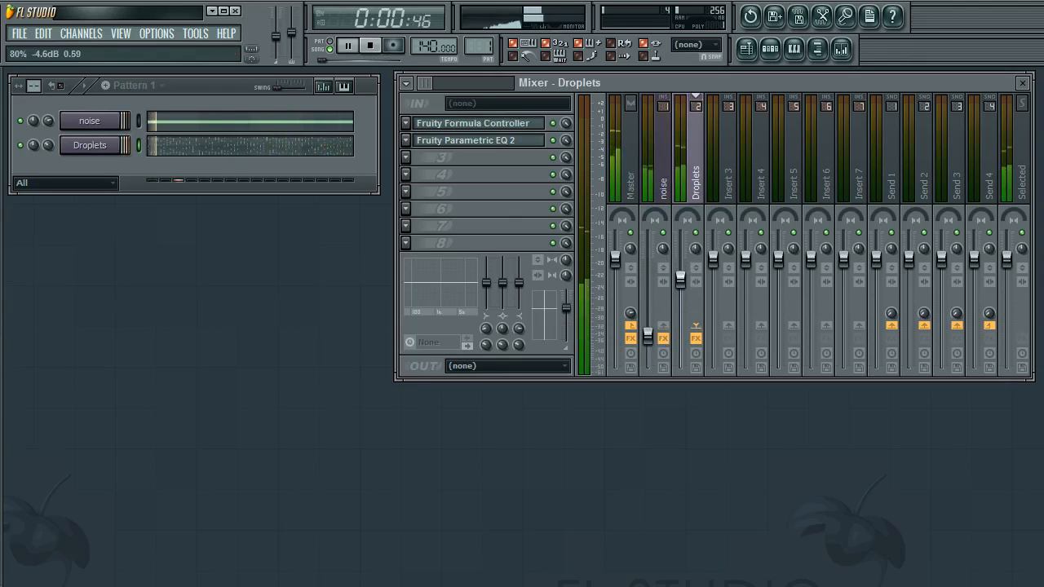
Copy the noise channel's pattern onto the Droplets channel and nudge the Droplets track fader up
left_click(140, 122)
key("ctrl+c")
left_click(140, 150)
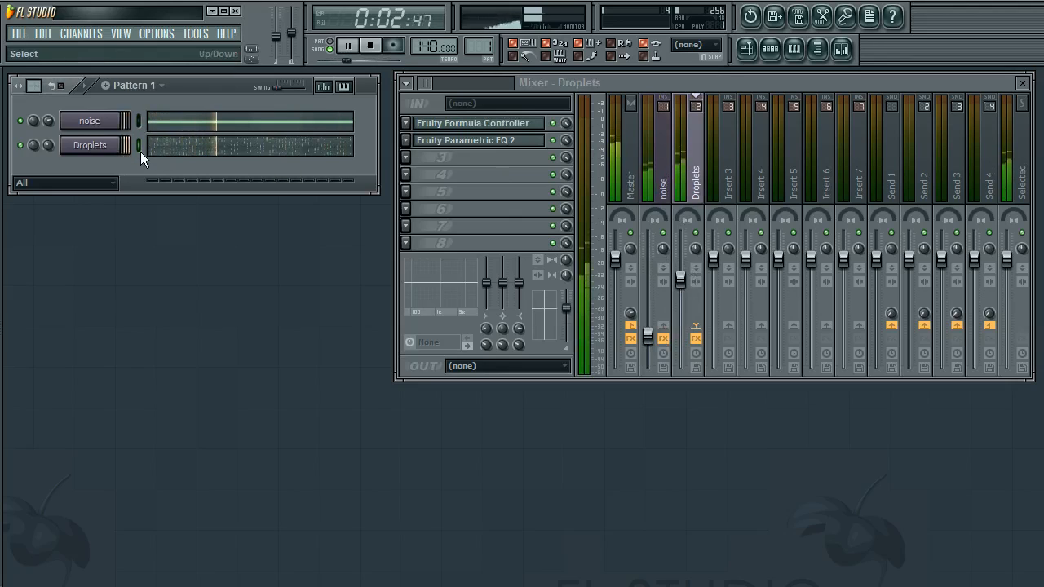
key("ctrl+v")
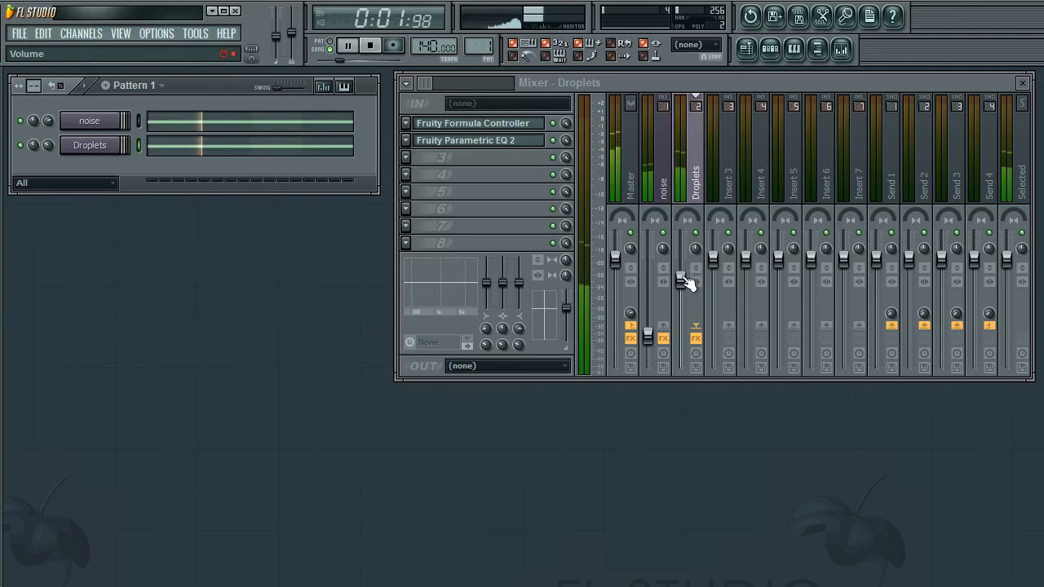
left_click_drag(684, 280, 684, 272)
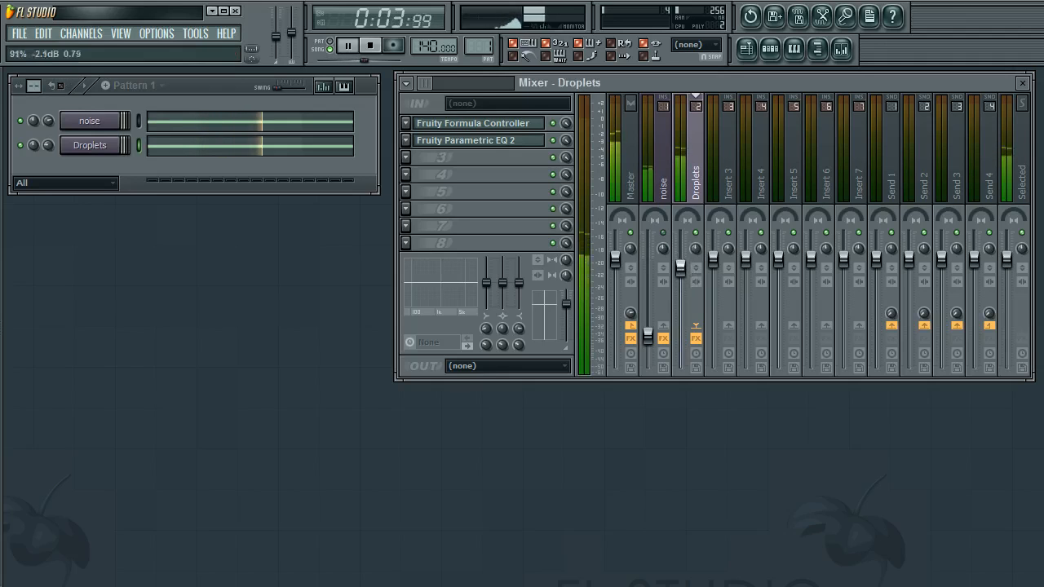
Review the Droplets channel settings, the Formula Controller formula and the Parametric EQ 2 curve
left_click(92, 146)
left_click_drag(172, 216, 203, 223)
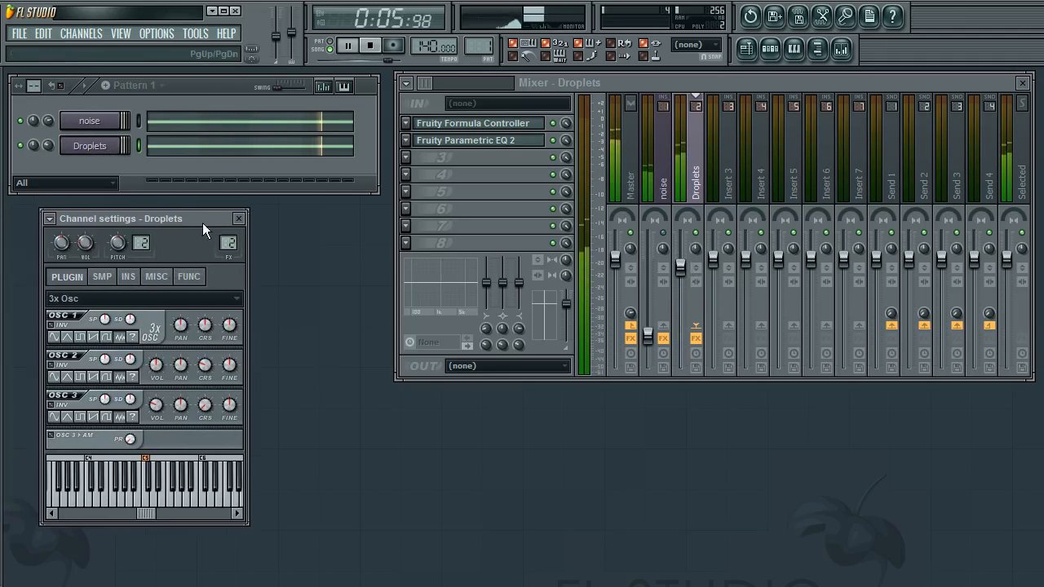
left_click(240, 218)
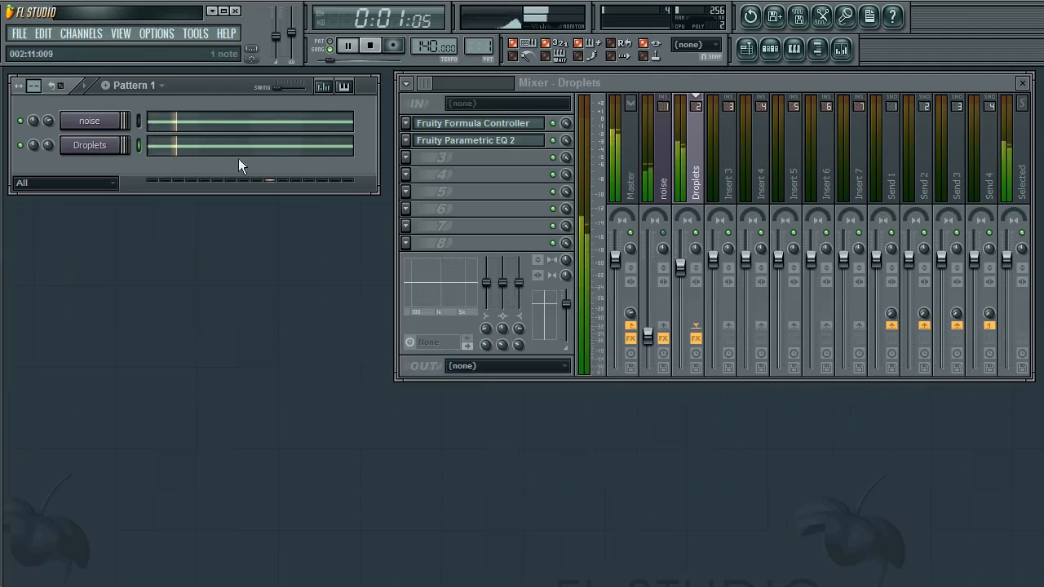
left_click(513, 139)
left_click(513, 140)
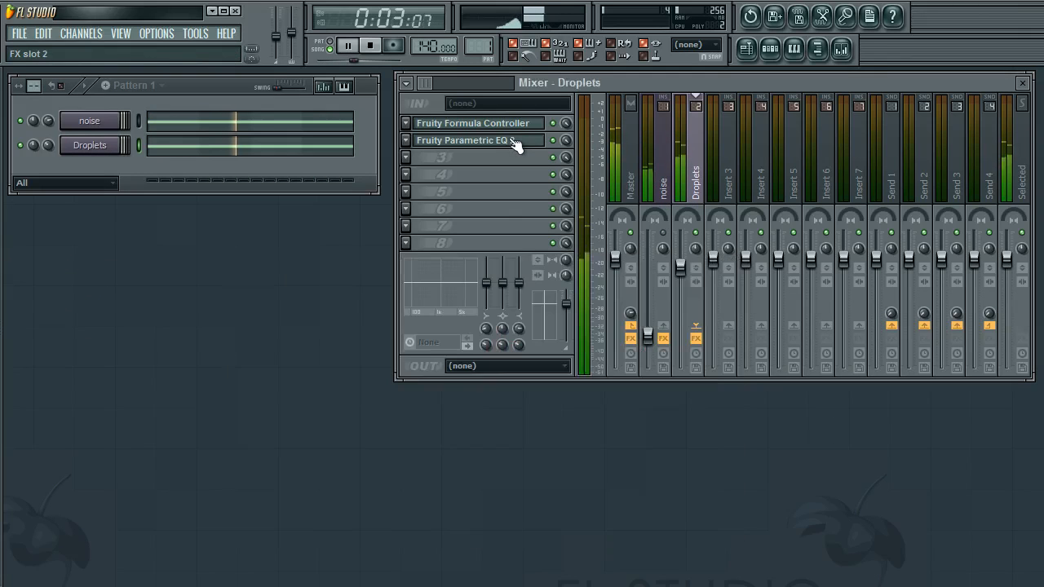
left_click(512, 127)
left_click_drag(271, 299, 275, 302)
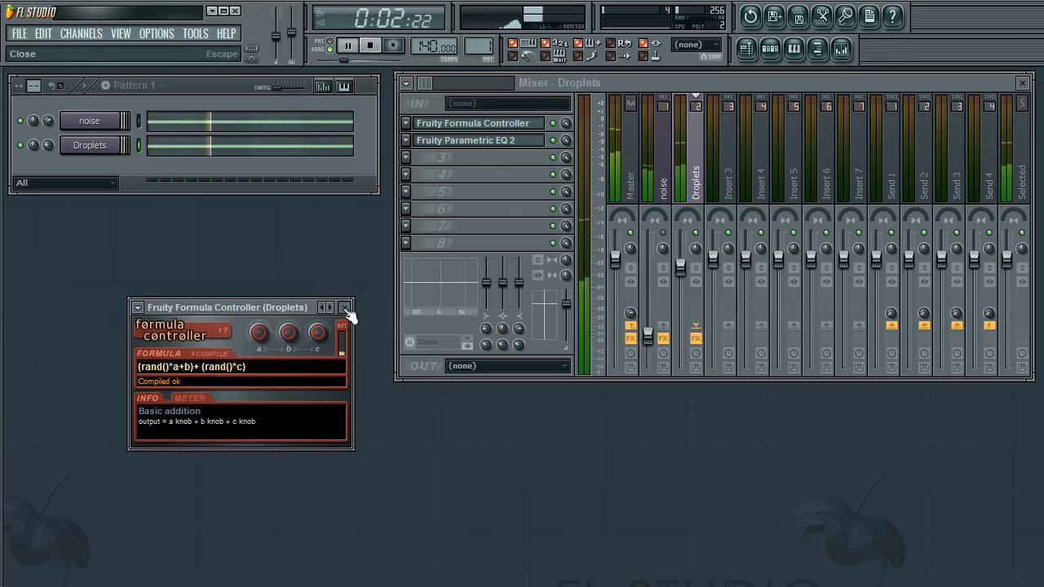
left_click_drag(268, 310, 242, 301)
left_click(319, 297)
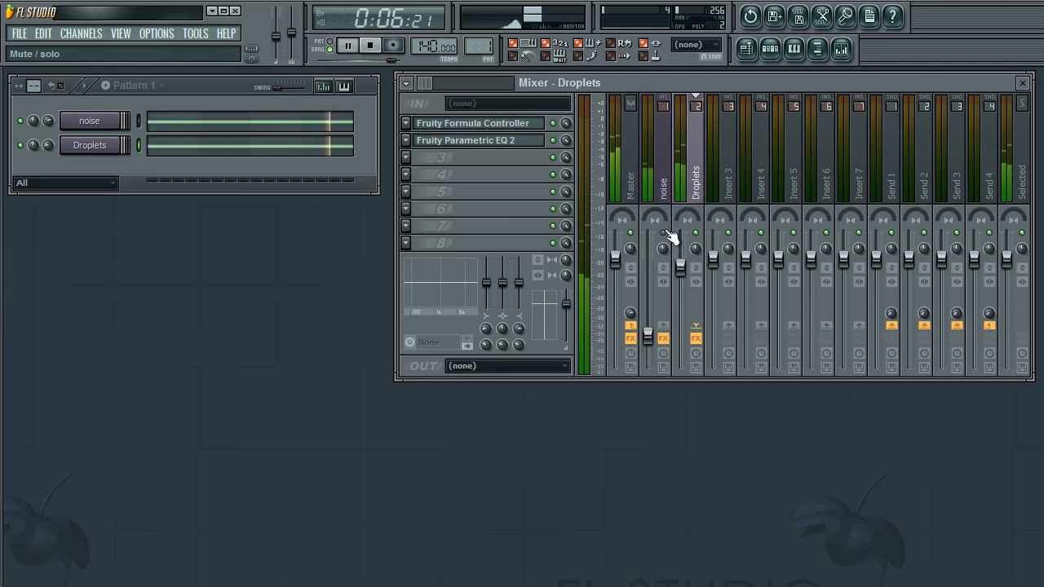
left_click(522, 141)
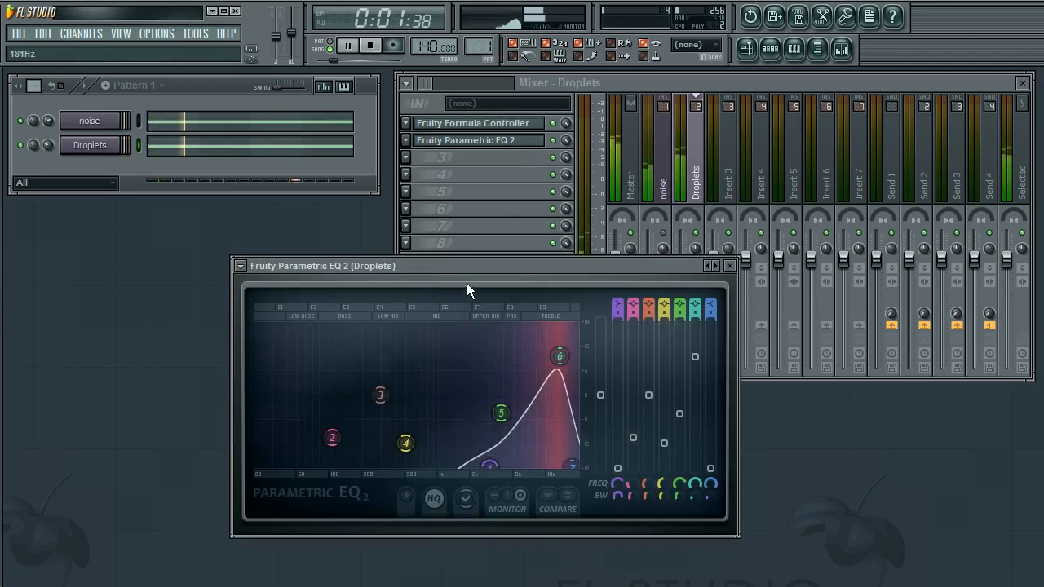
left_click(729, 265)
left_click(476, 124)
left_click_drag(215, 298, 183, 297)
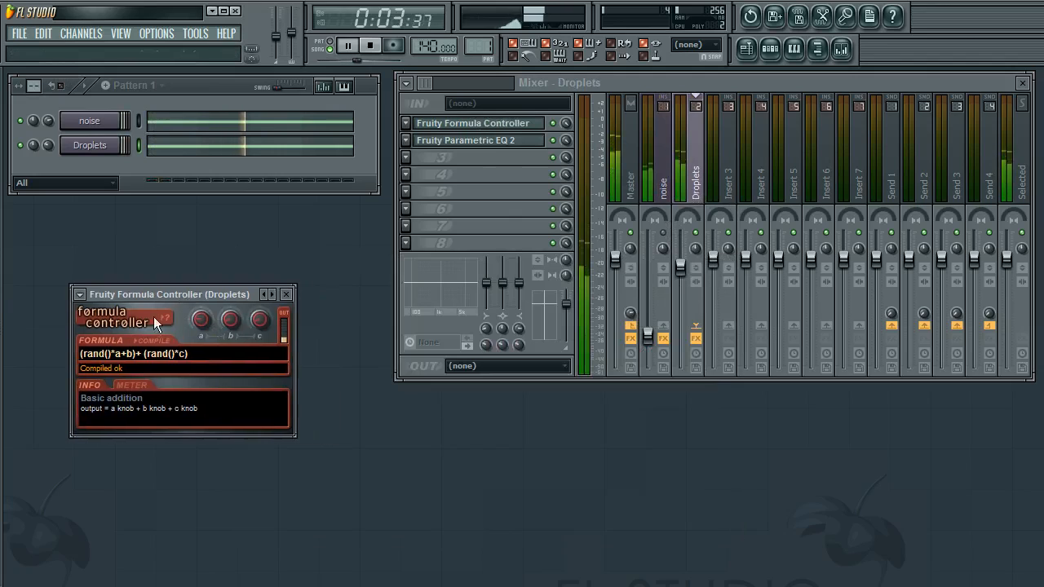
double_click(221, 355)
left_click(221, 356)
double_click(198, 355)
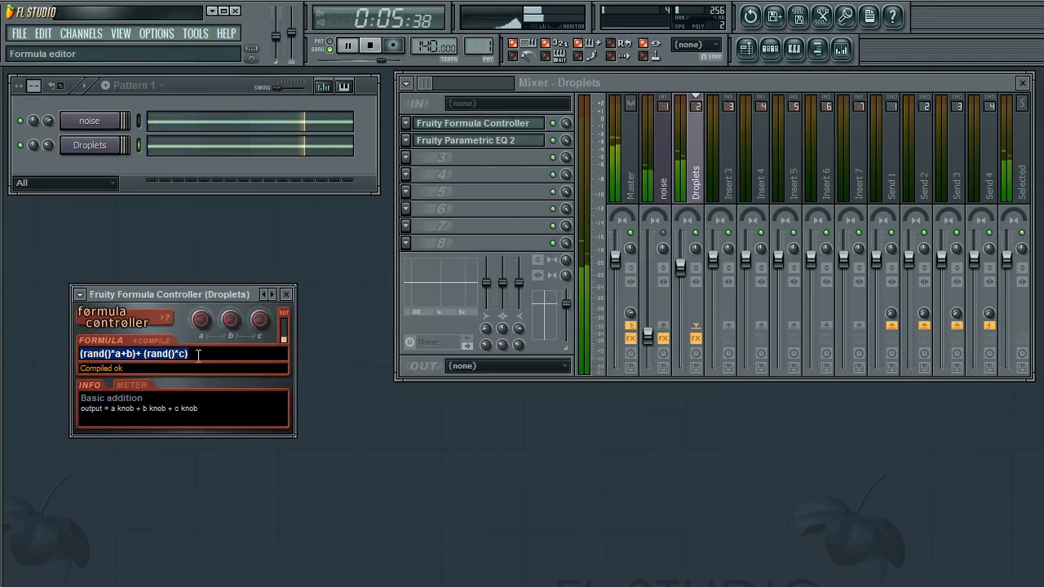
left_click_drag(234, 294, 272, 305)
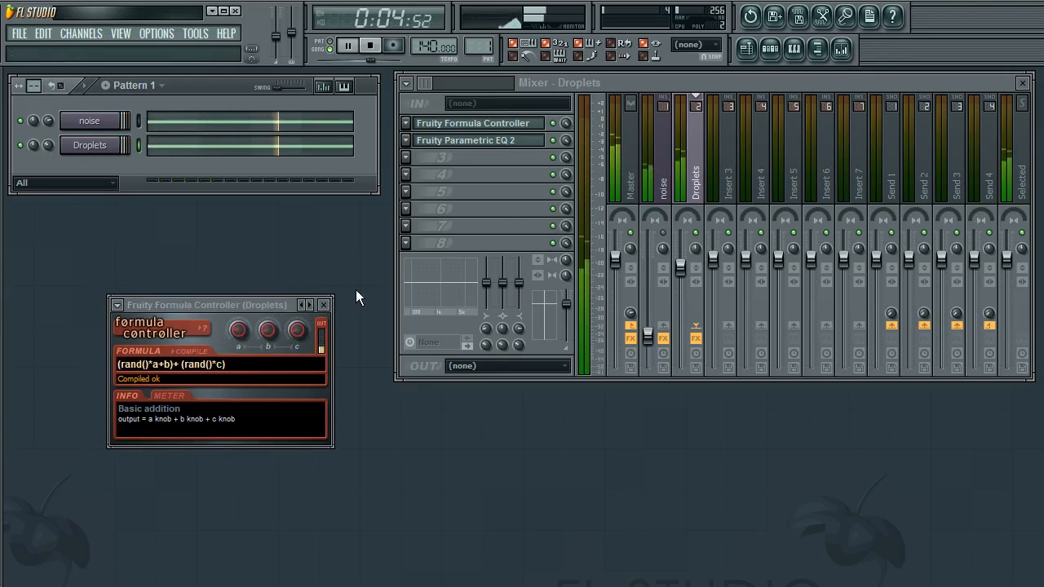
left_click(325, 306)
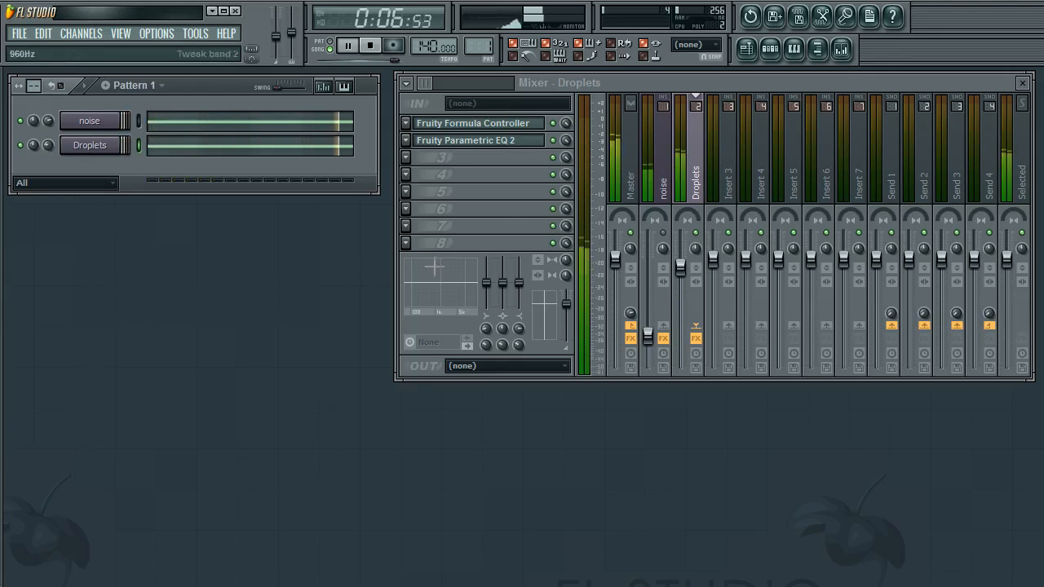
Select the Master mixer track
left_click(629, 189)
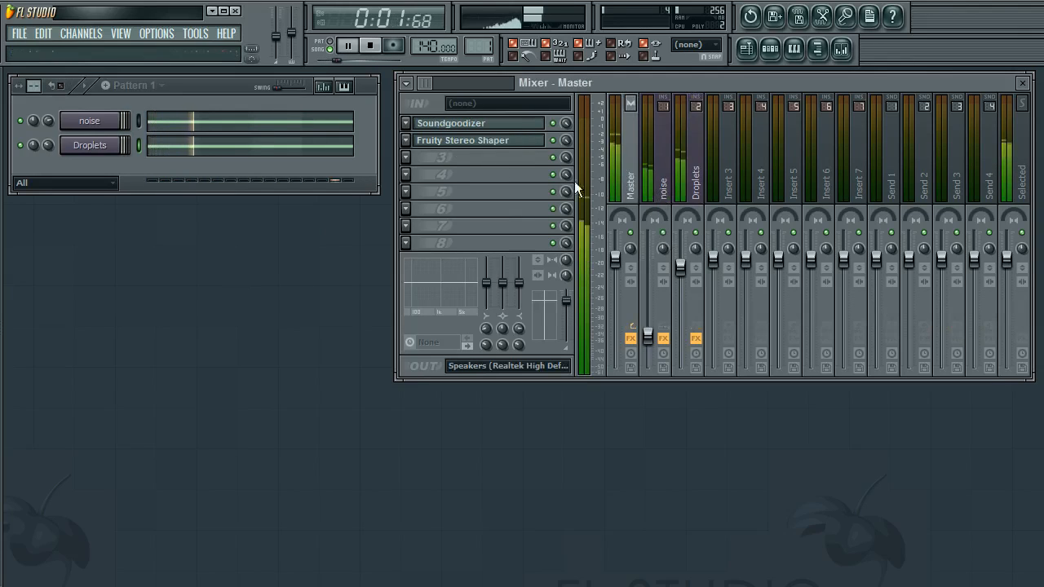
left_click(418, 244)
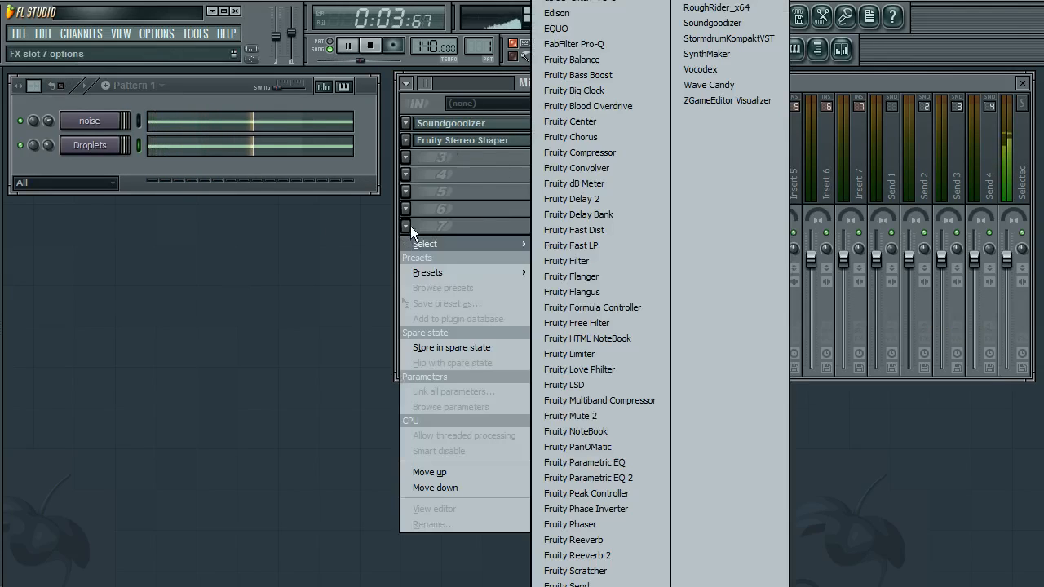
left_click(291, 443)
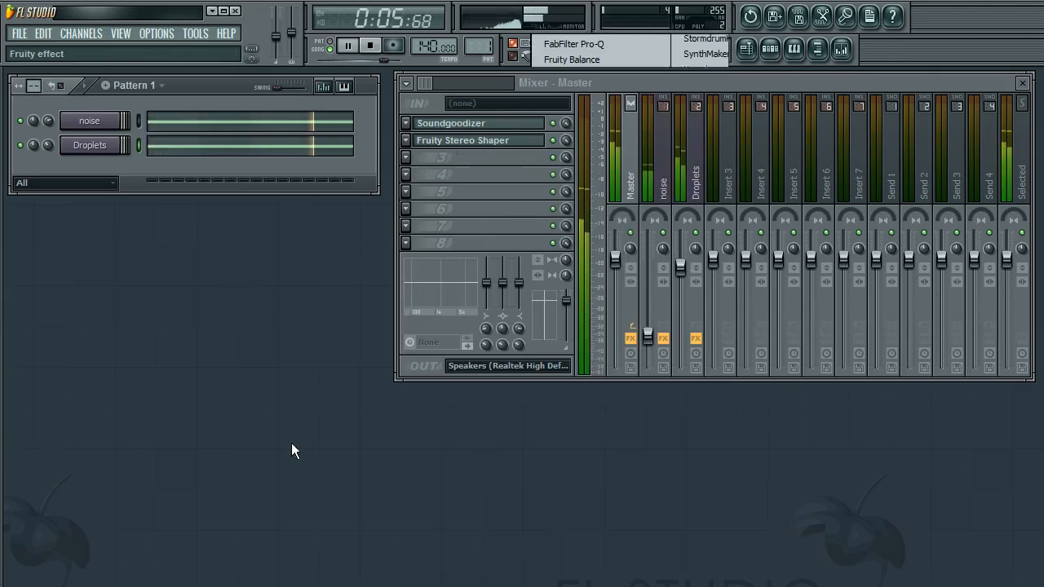
left_click(649, 183)
left_click(633, 194)
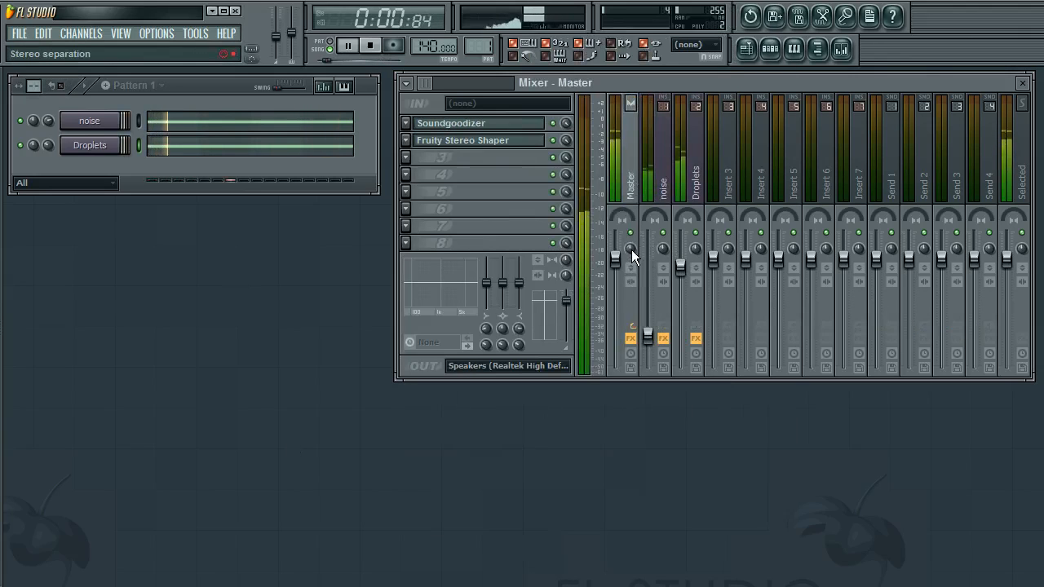
Raise the Master track's stereo separation, then reset the knob
left_click_drag(631, 250, 631, 244)
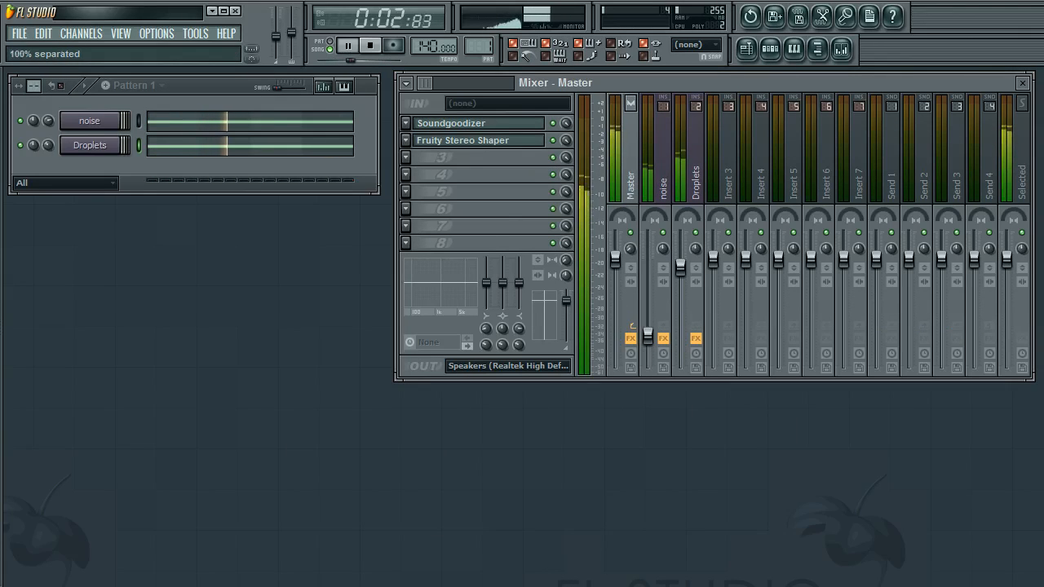
left_click_drag(627, 87, 631, 89)
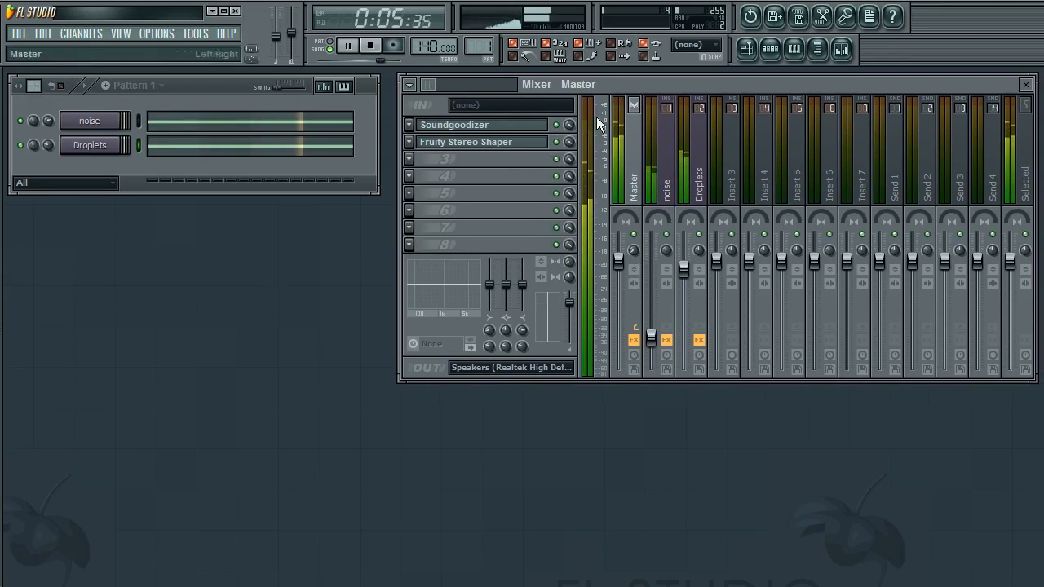
right_click(634, 249)
left_click(651, 259)
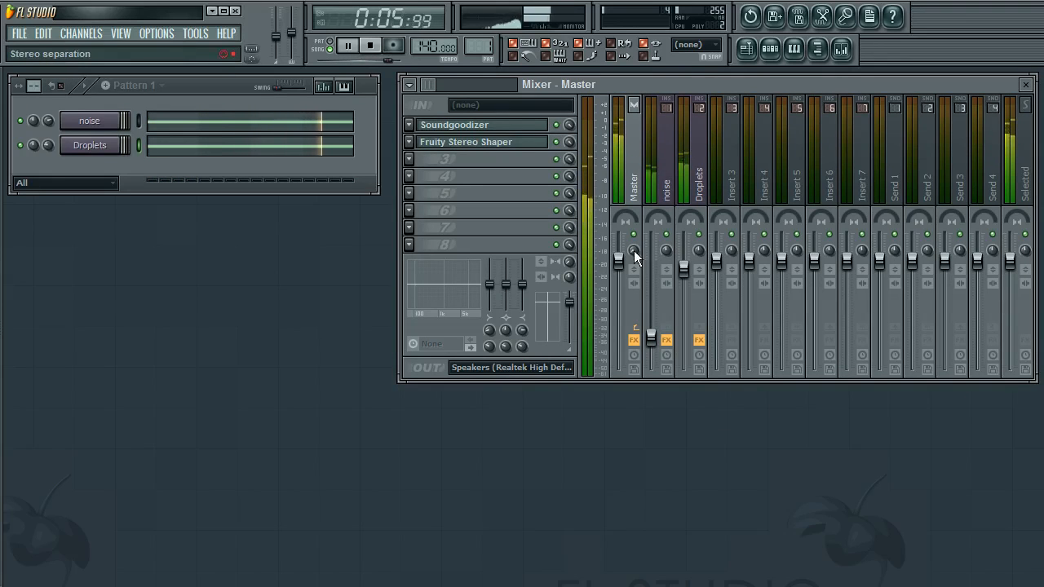
key("space")
right_click(278, 54)
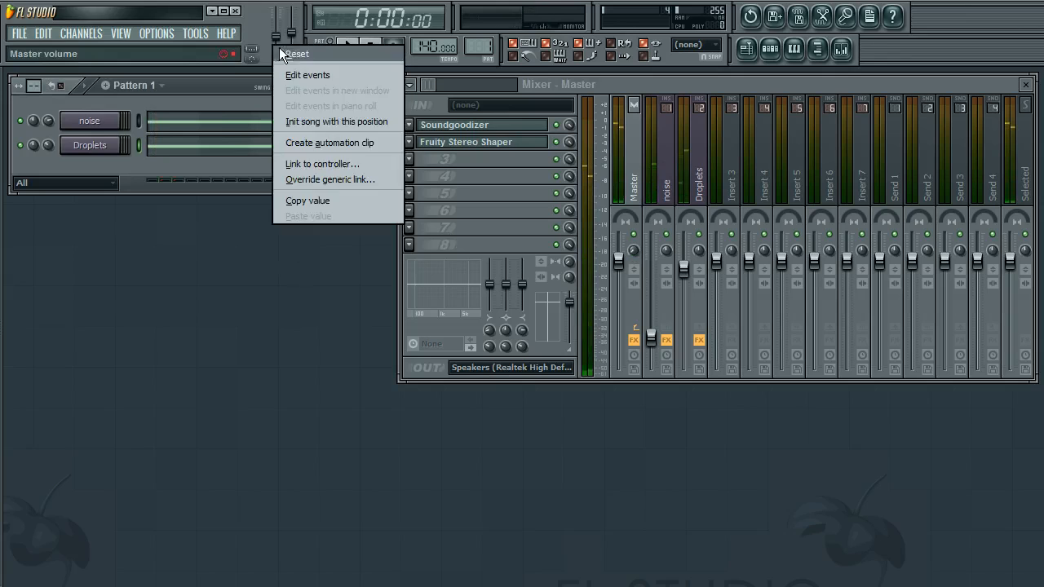
key("Escape")
key("space")
key("space")
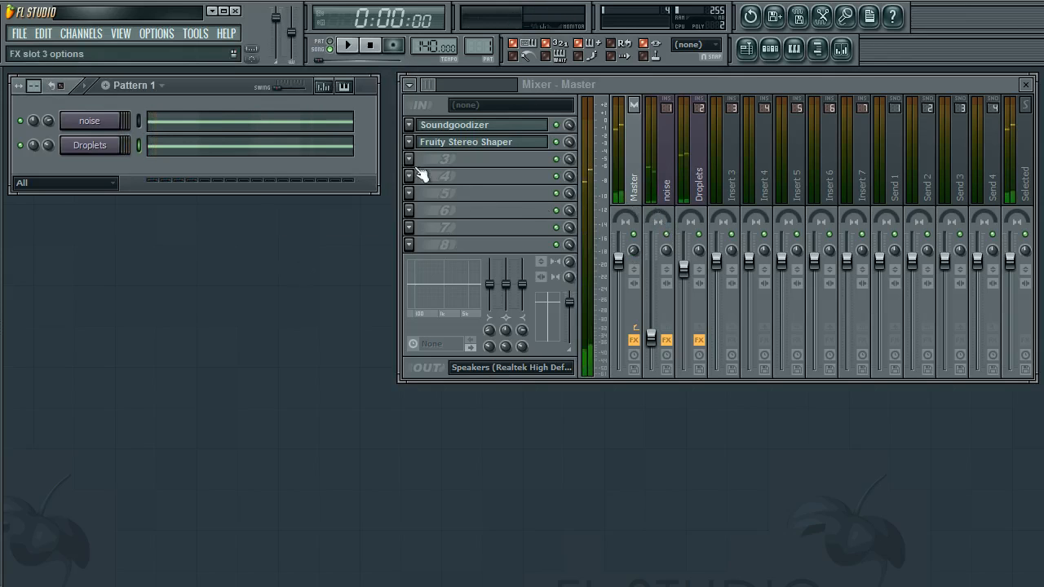
Insert Fruity Limiter into the Master's third effect slot and lower its gain to about -14.3 dB
left_click(409, 159)
mouse_move(421, 176)
left_click(631, 356)
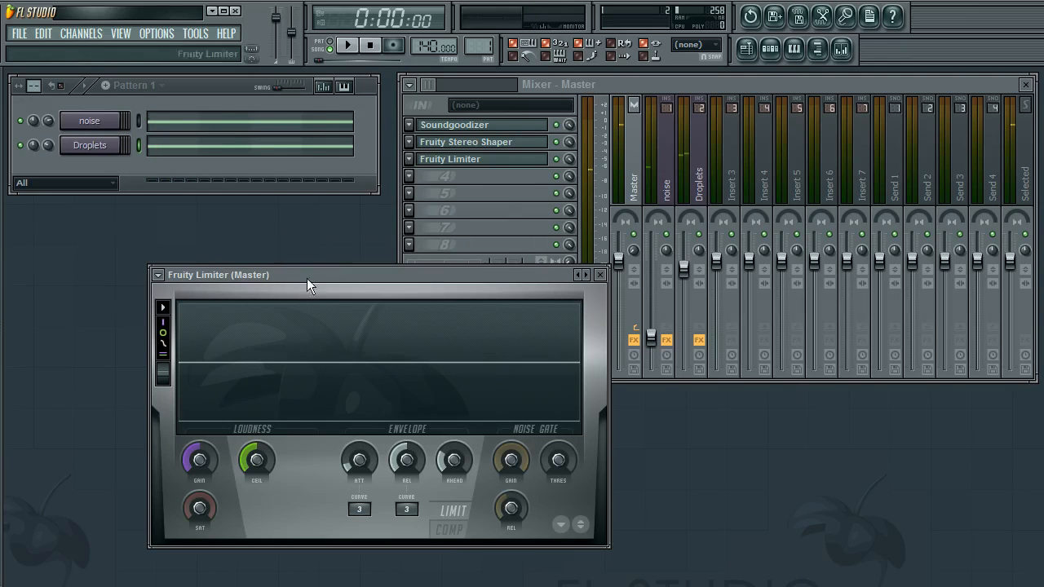
left_click_drag(306, 278, 201, 248)
key("space")
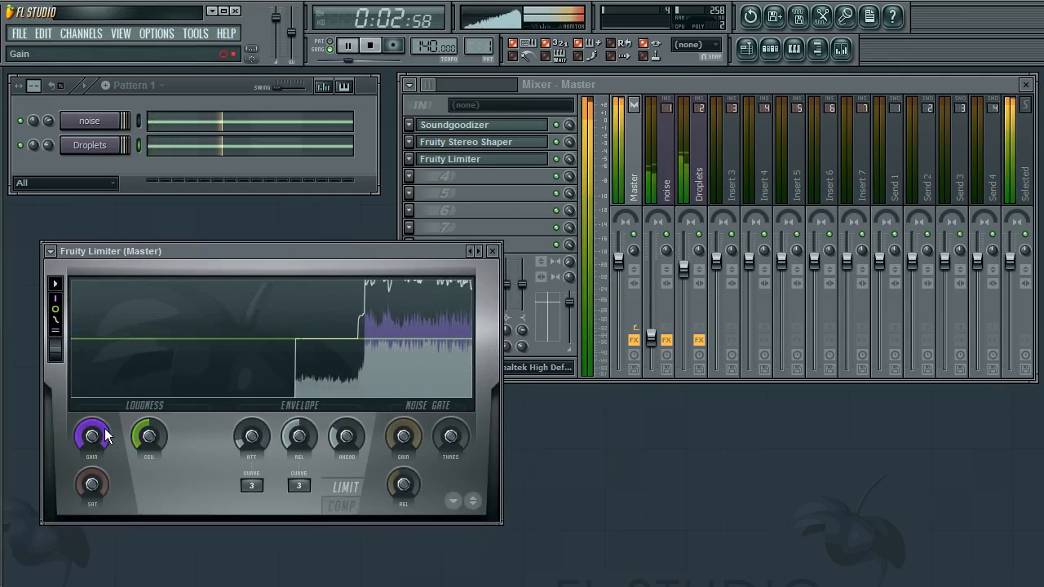
left_click_drag(98, 442, 99, 477)
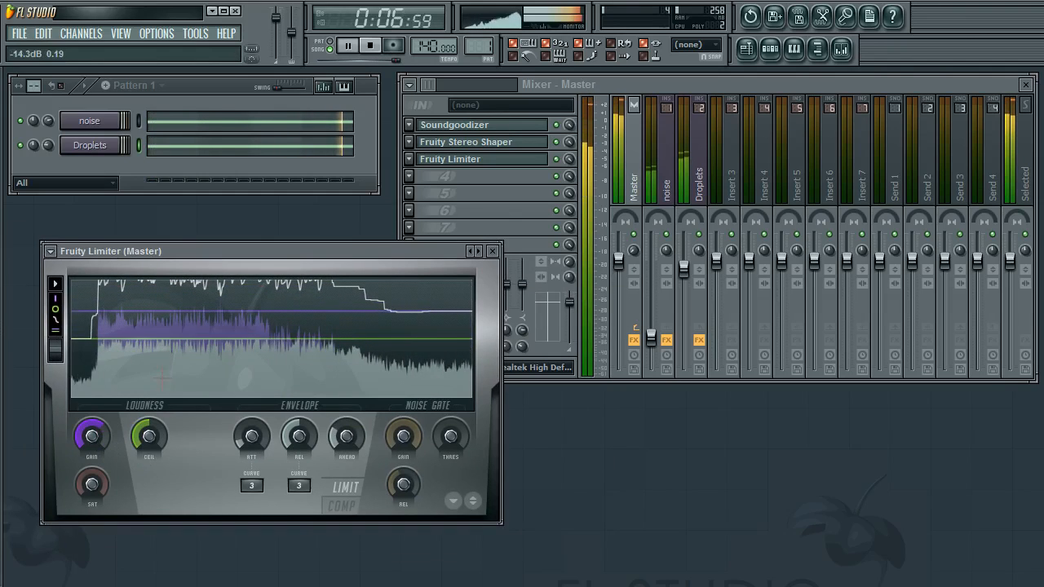
left_click(493, 251)
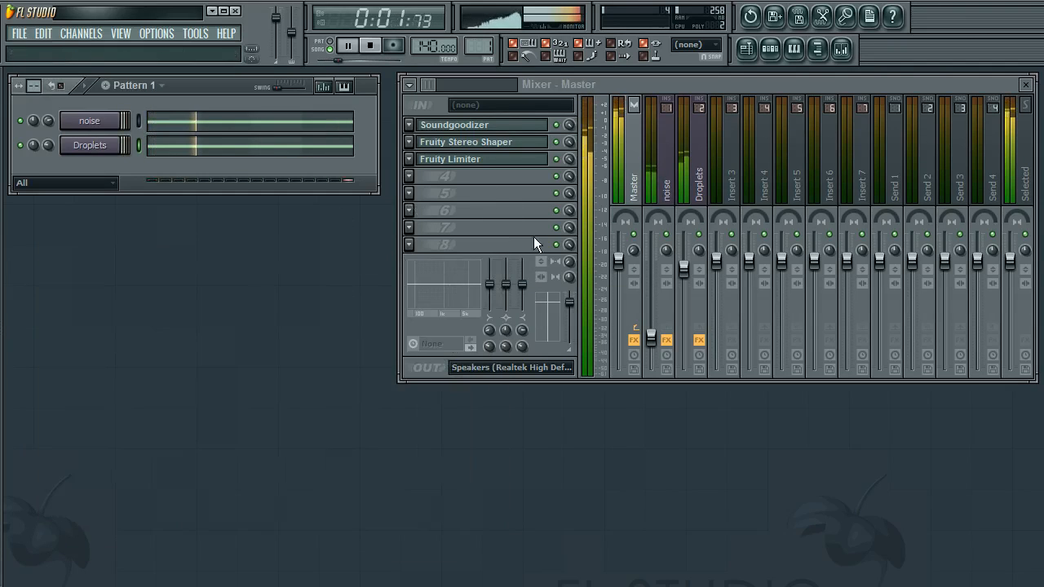
Insert Fruity Parametric EQ 2 into the Master's fourth slot and pull the band 7 high shelf down to -18 dB
left_click(416, 187)
mouse_move(448, 194)
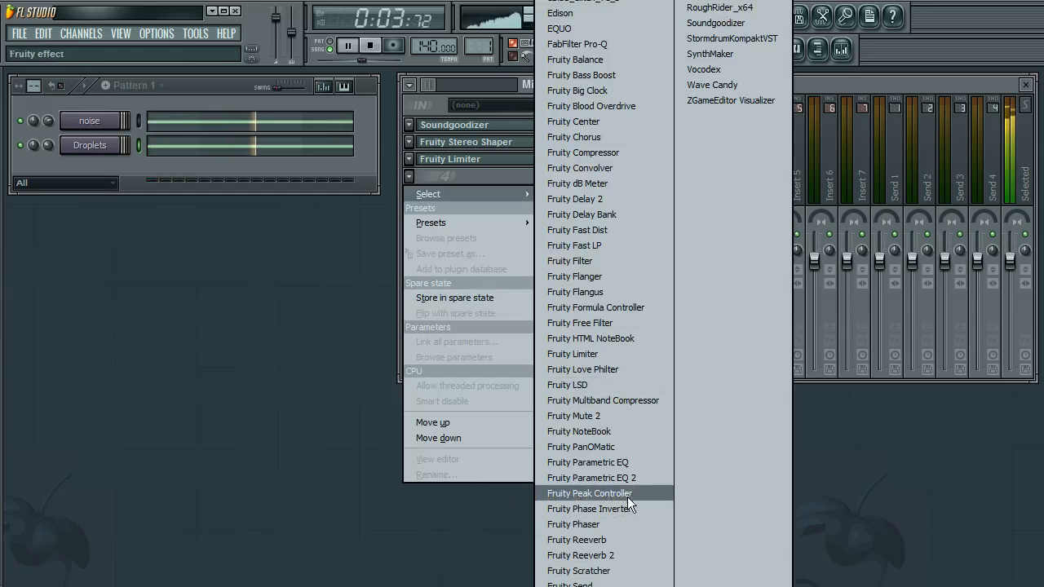
left_click(612, 436)
left_click_drag(426, 424, 462, 498)
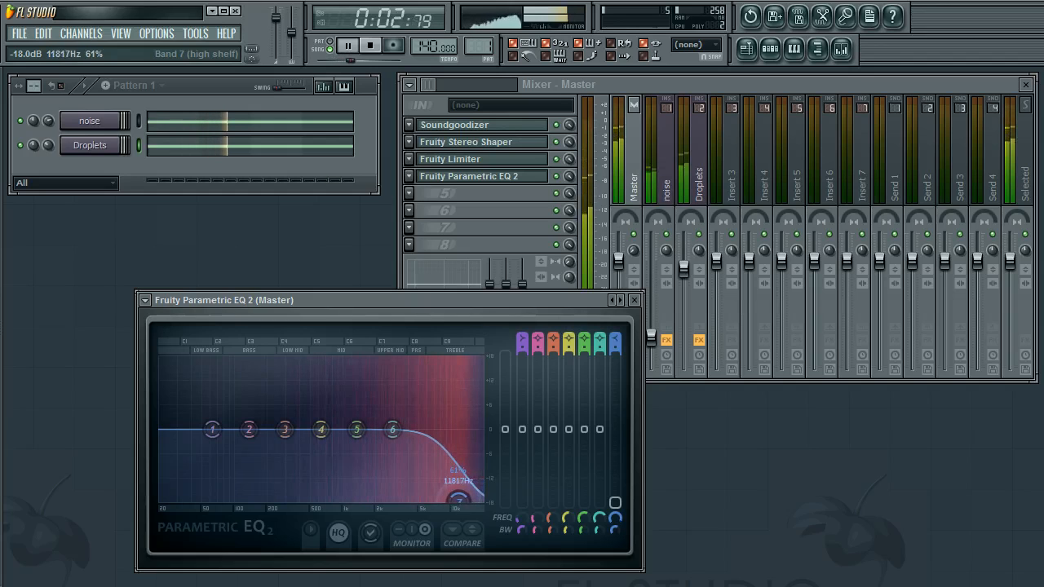
Move band 7's high shelf on the Master EQ to about 12305 Hz, keeping it at -18 dB
left_click_drag(471, 302, 355, 304)
left_click_drag(343, 501, 344, 501)
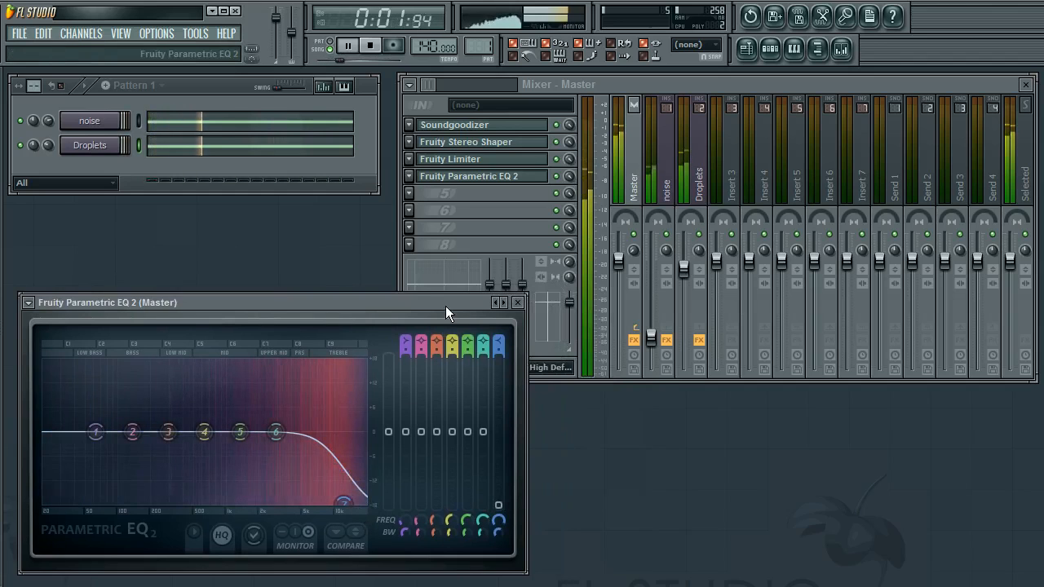
left_click_drag(445, 306, 440, 308)
left_click_drag(339, 503, 337, 505)
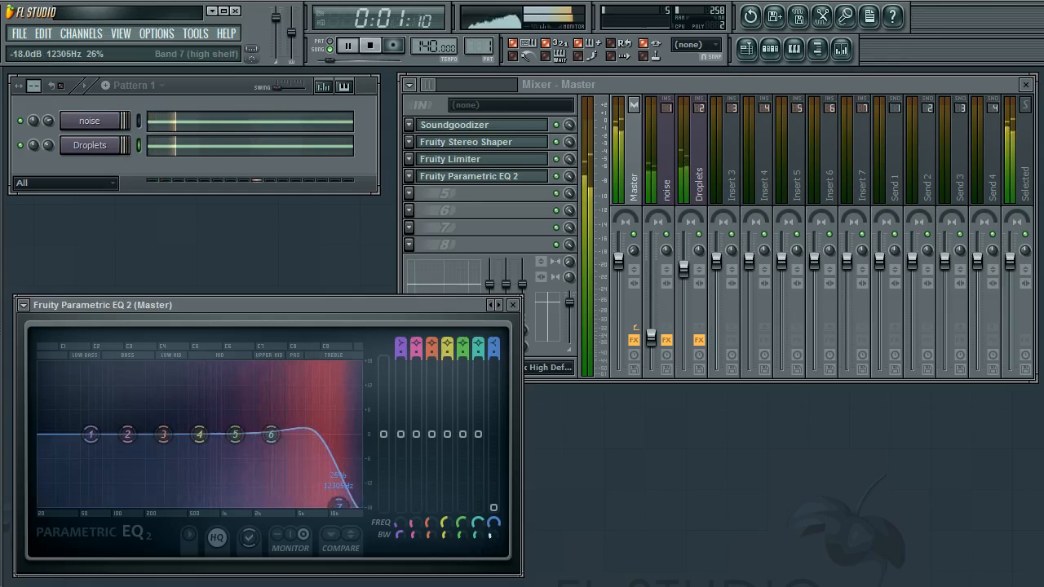
left_click_drag(337, 506, 338, 505)
Pull EQ band 1 down into a low cut around 184 Hz and adjust its bandwidth
left_click_drag(91, 433, 174, 504)
left_click_drag(400, 535, 400, 497)
left_click_drag(178, 504, 105, 504)
left_click_drag(401, 535, 400, 554)
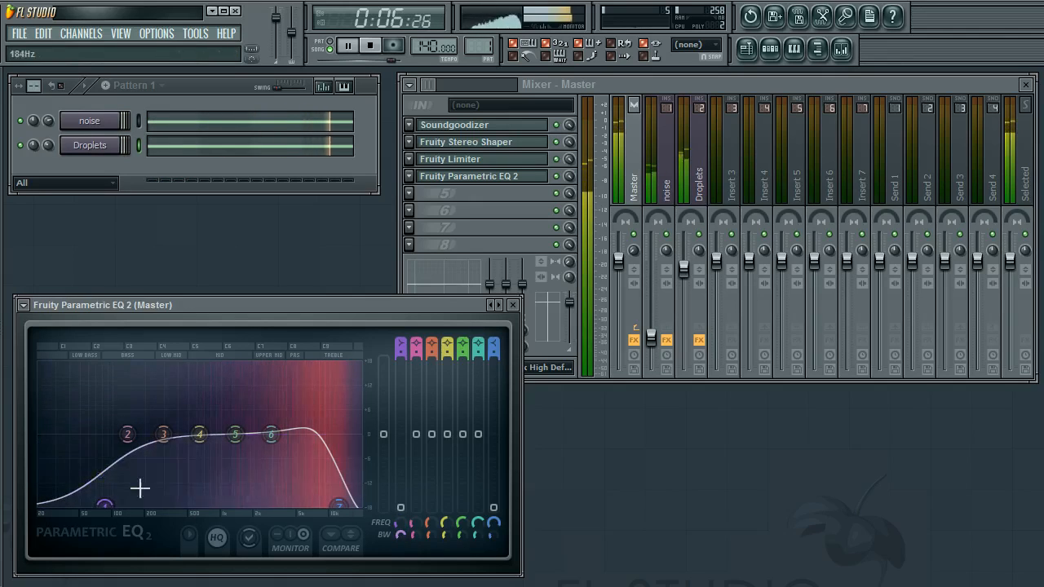
left_click_drag(104, 505, 112, 505)
Close the Fruity Parametric EQ 2 window and stop playback
left_click(513, 306)
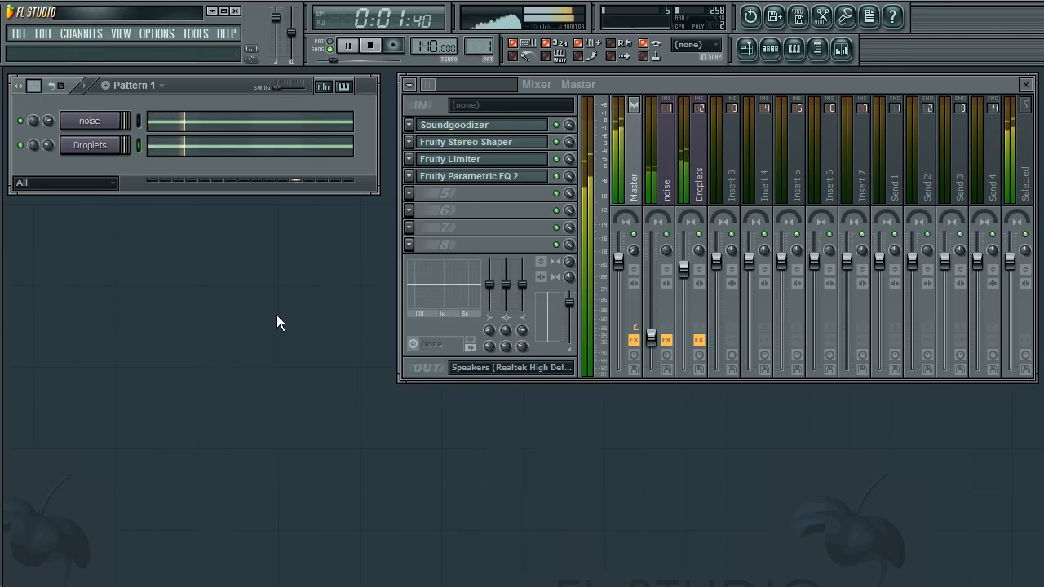
left_click(557, 179)
left_click(214, 386)
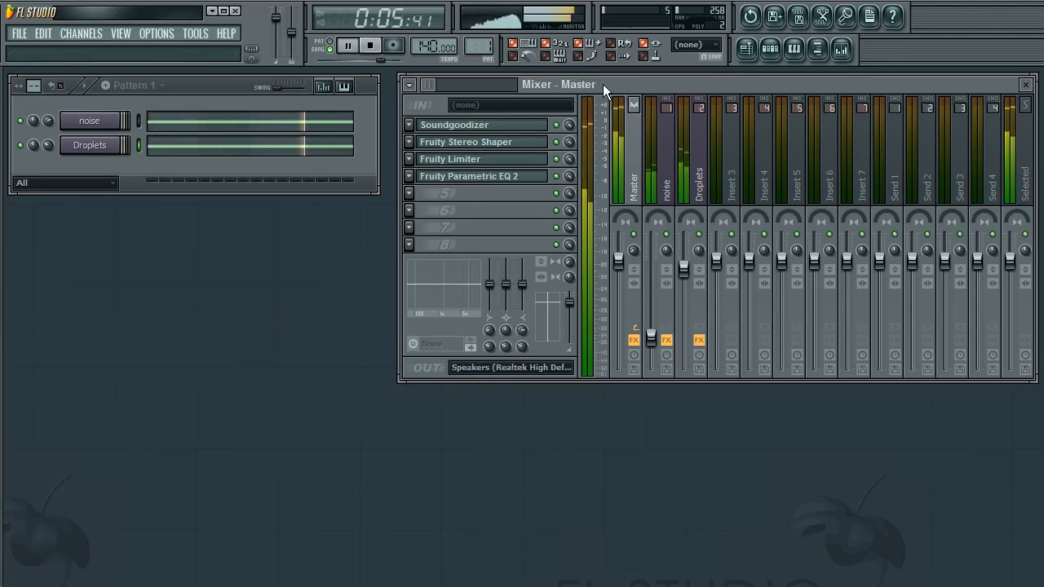
left_click(372, 47)
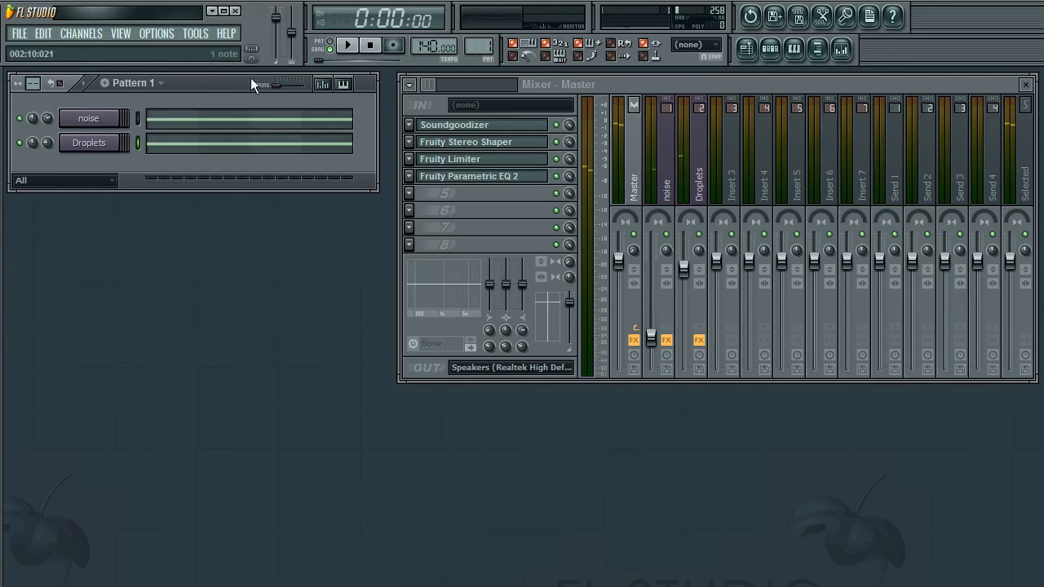
Open the Playlist and try marking a time selection over bars 1 to 4
left_click(746, 48)
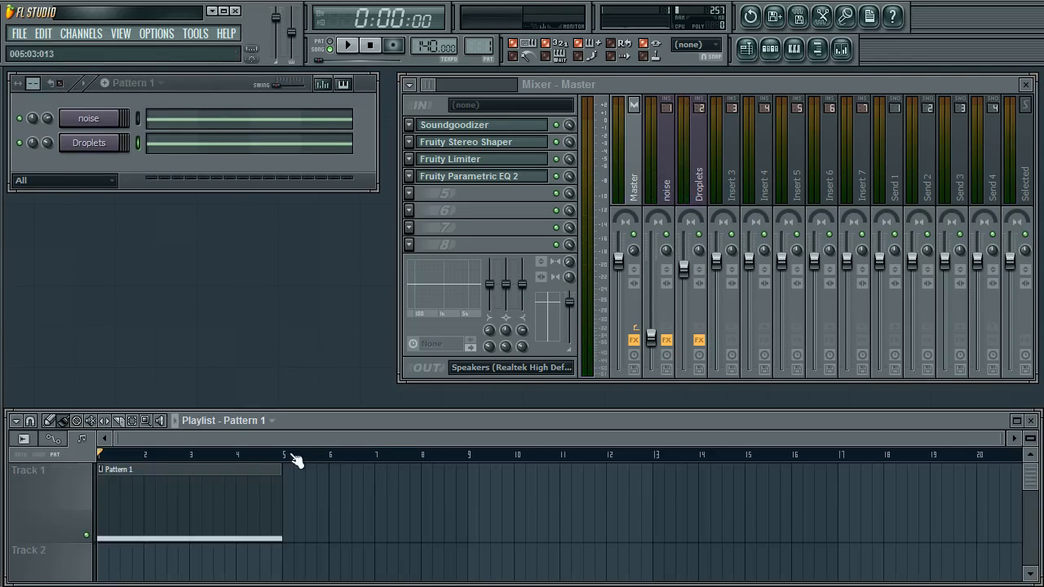
left_click_drag(286, 456, 46, 452)
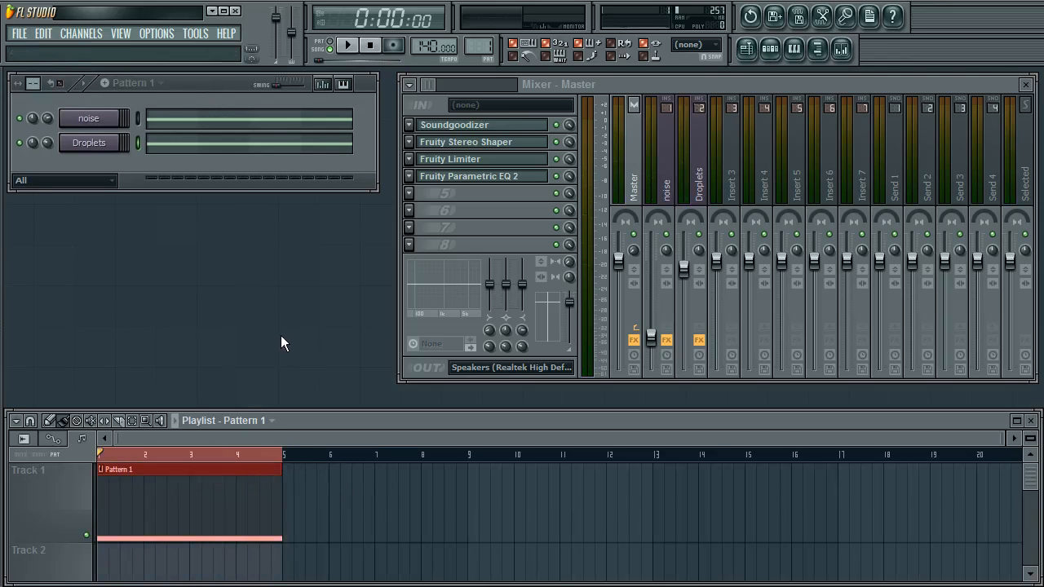
right_click(303, 463)
right_click(279, 454)
left_click(322, 398)
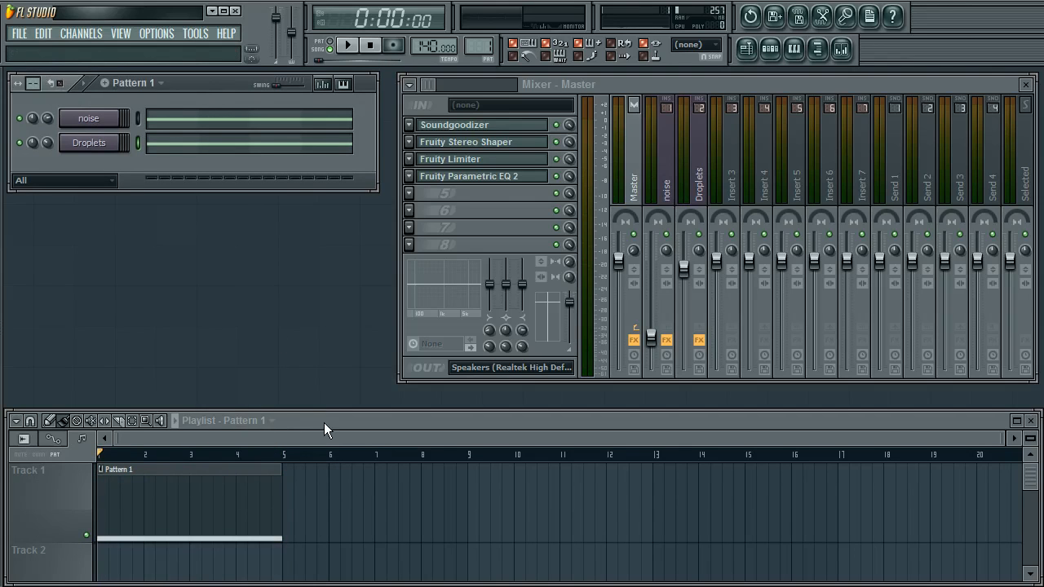
left_click(324, 423)
left_click(291, 307)
Export the song as a WAV file named rain
left_click(23, 34)
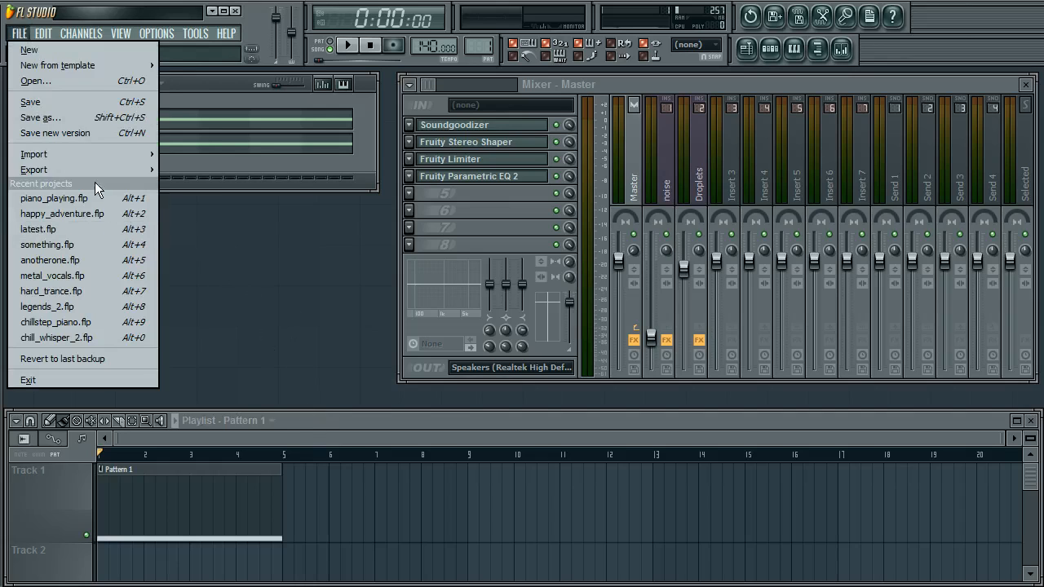
mouse_move(98, 170)
left_click(226, 185)
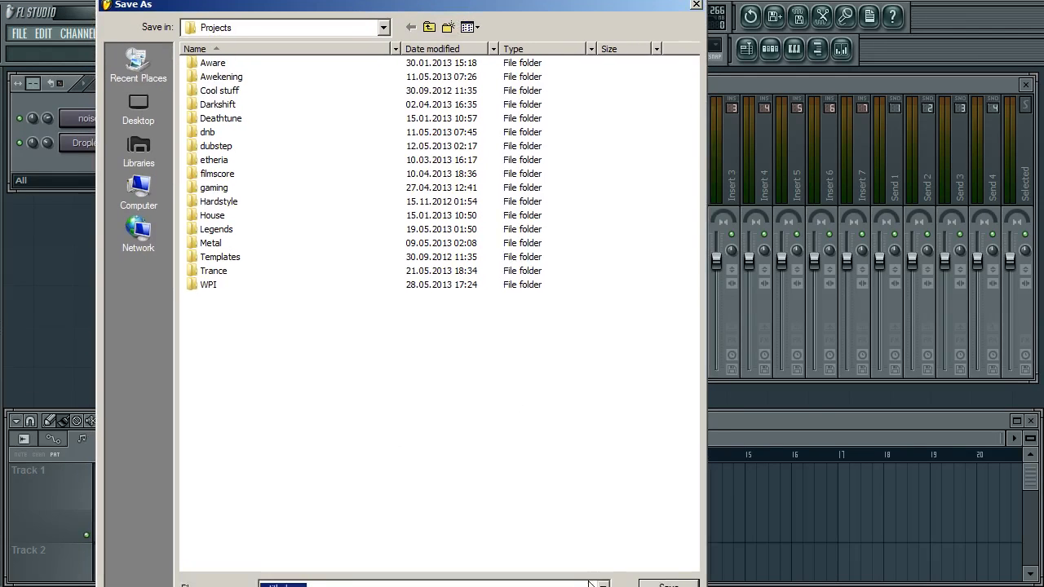
type("rain")
key("Return")
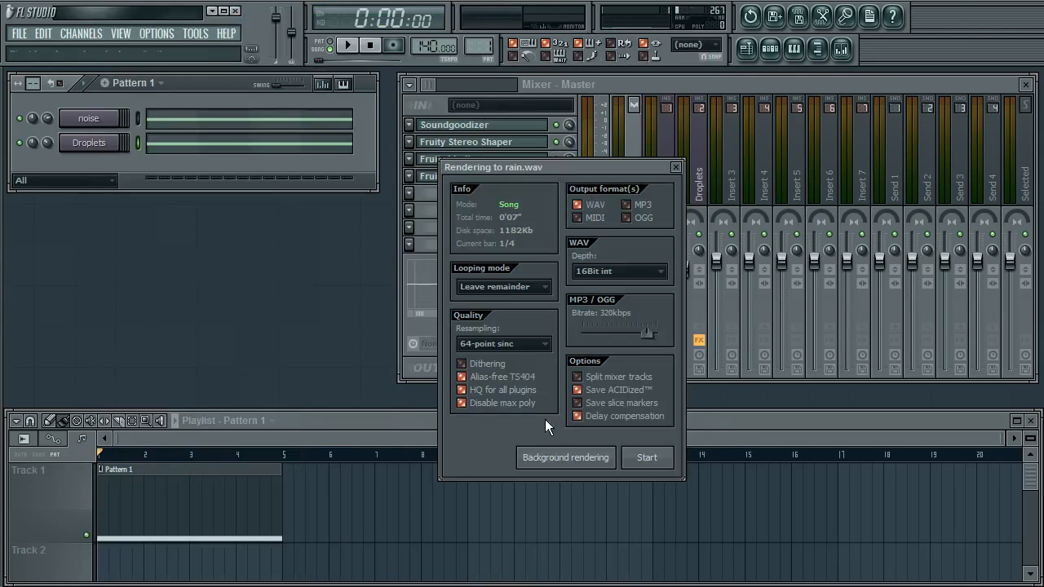
Start rendering rain.wav in WAV format with 16Bit int depth and 64-point sinc resampling
left_click_drag(563, 170, 228, 226)
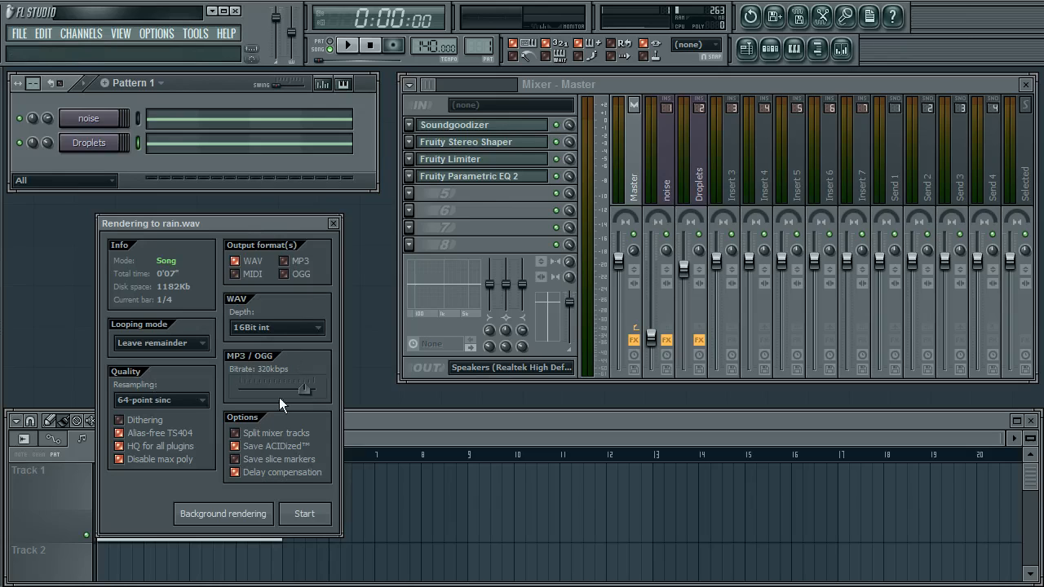
mouse_move(303, 391)
left_mouse_down()
mouse_move(316, 389)
mouse_move(305, 389)
left_mouse_up()
left_click_drag(255, 217, 258, 215)
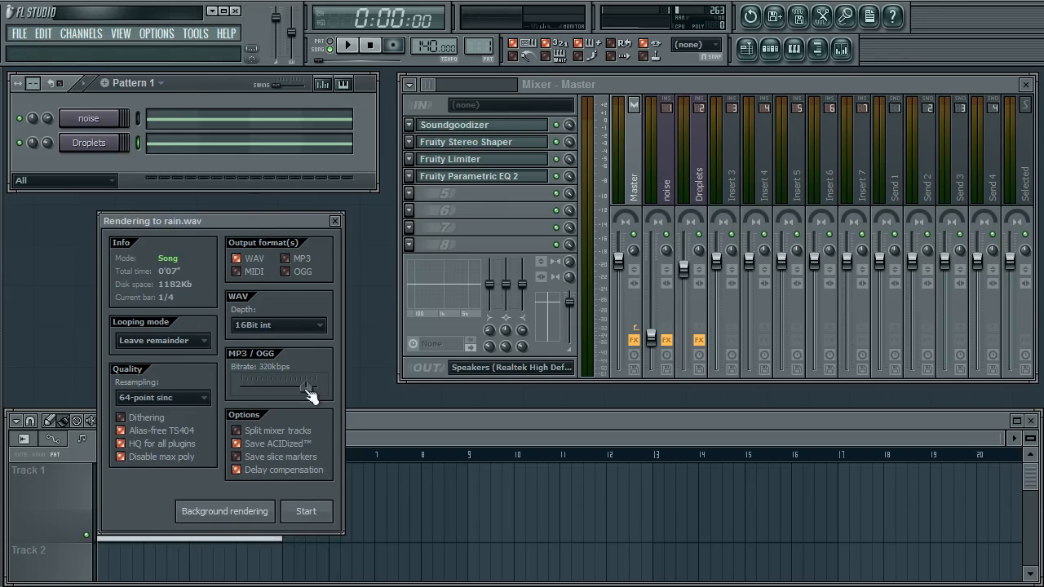
left_click_drag(304, 386, 300, 386)
left_click(305, 510)
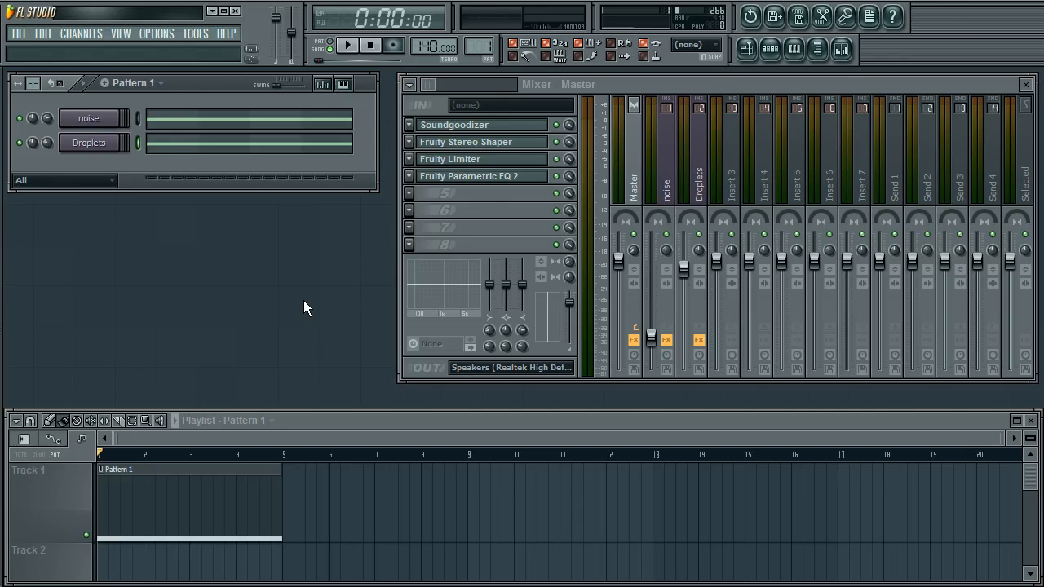
left_click(311, 420)
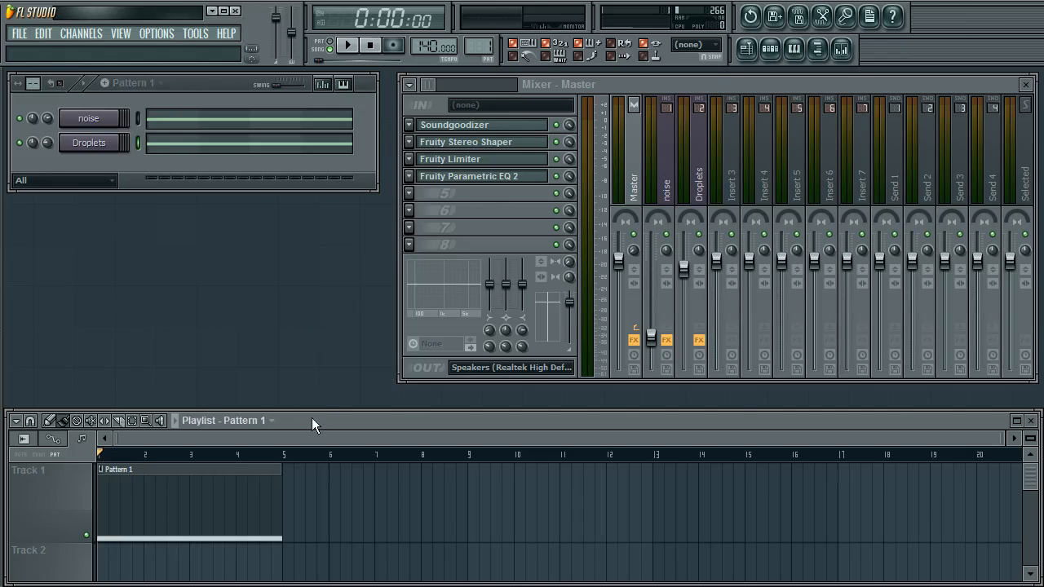
left_click(302, 334)
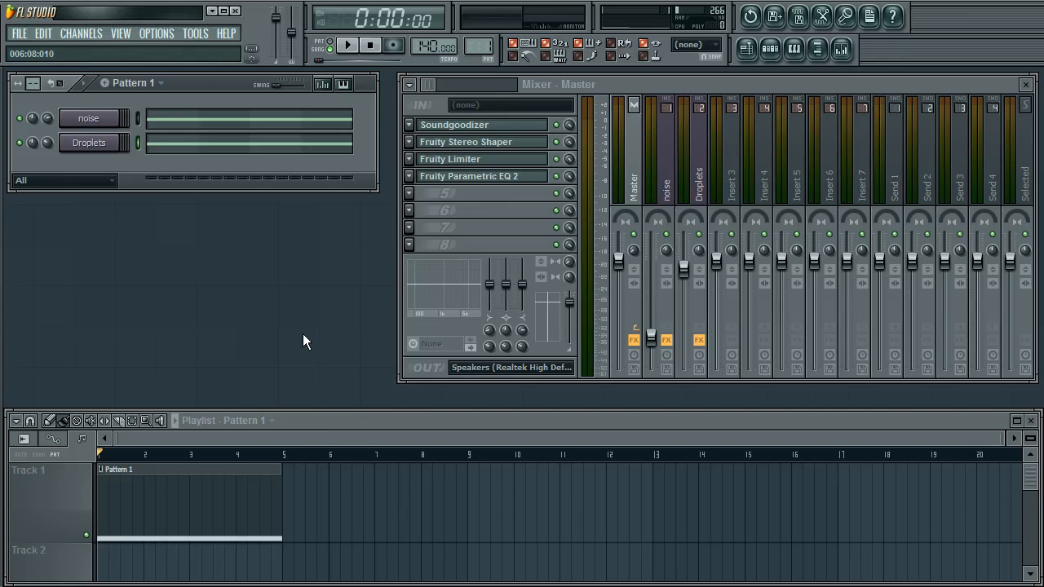